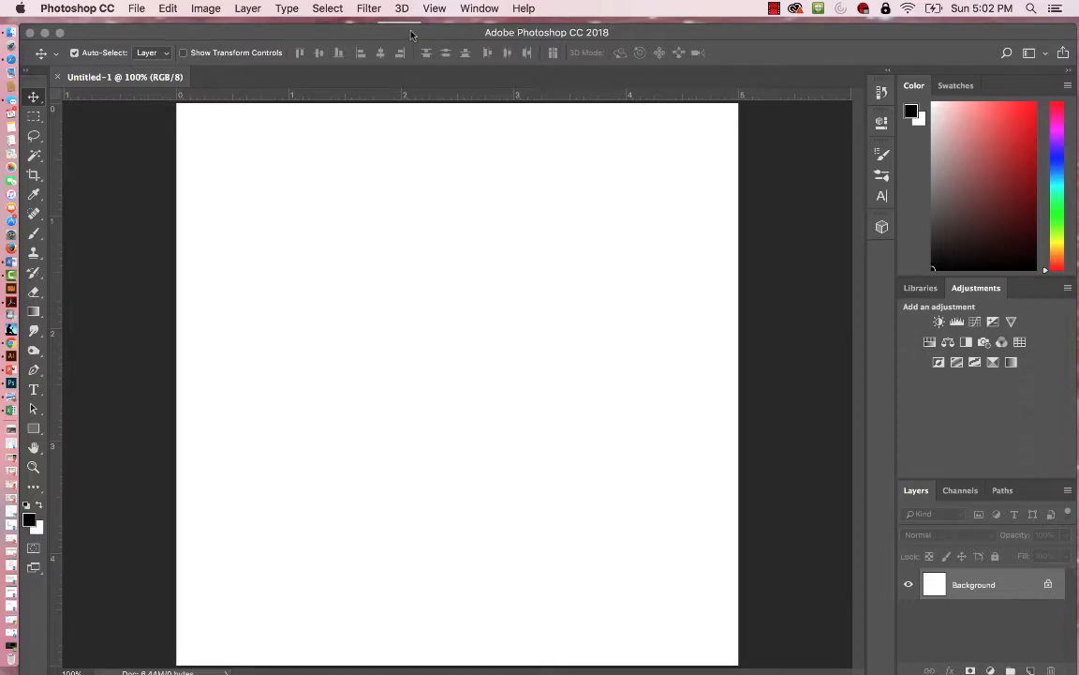
- Place the green armchair image from the desktop into the blank document at its default size and position
left_click_drag(412, 35, 441, 156)
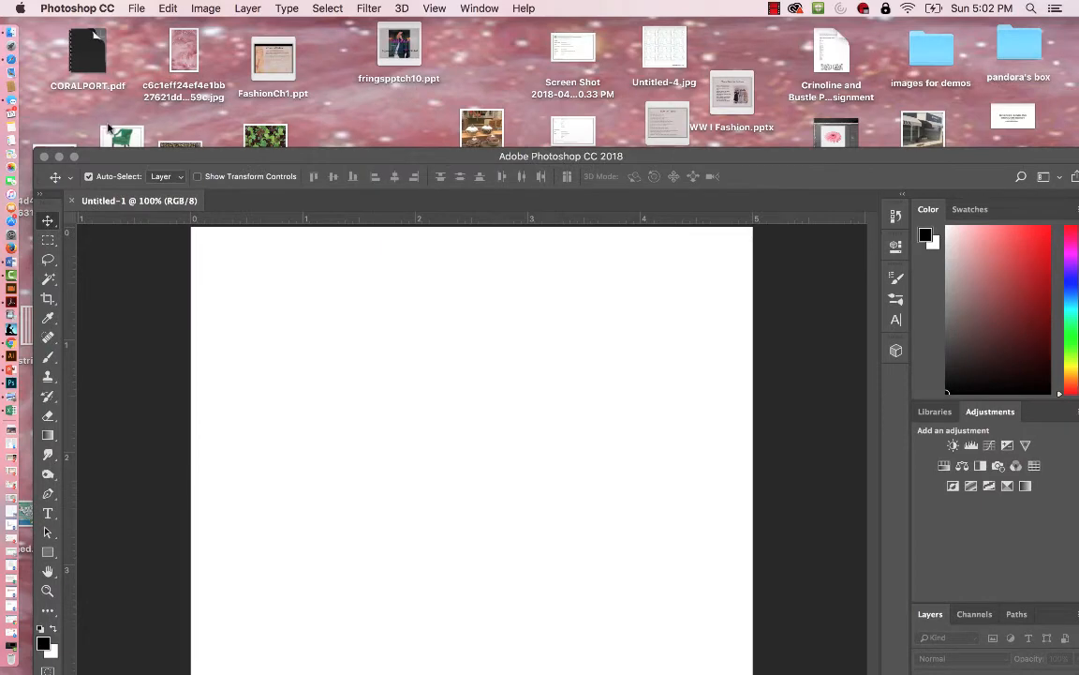
left_click_drag(112, 120, 375, 310)
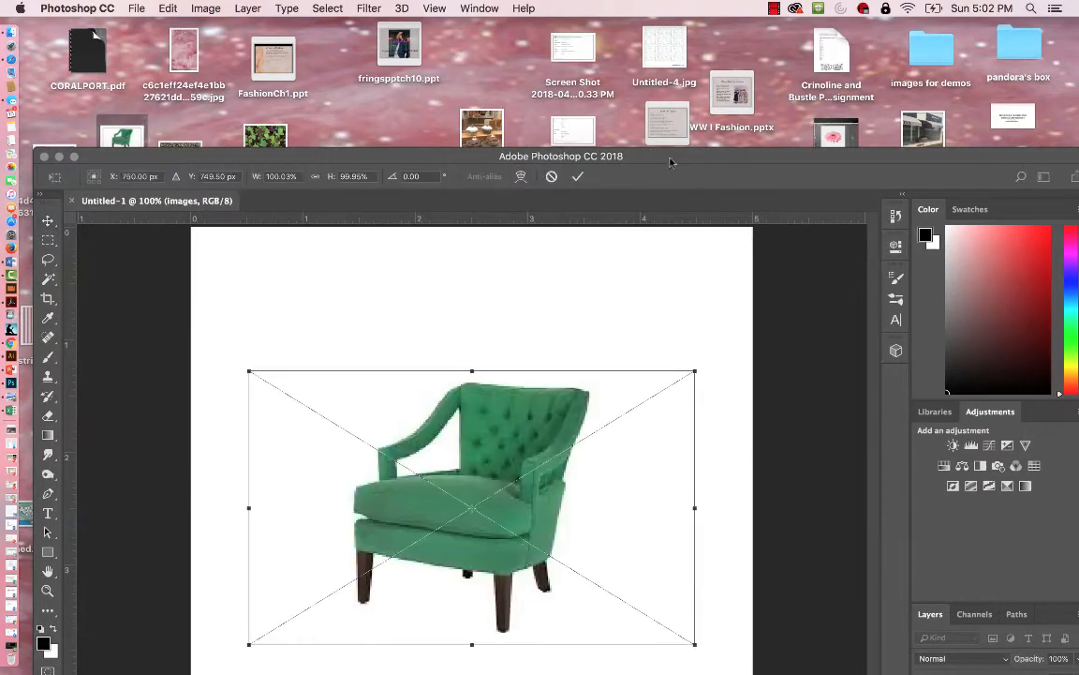
left_click_drag(676, 156, 680, 24)
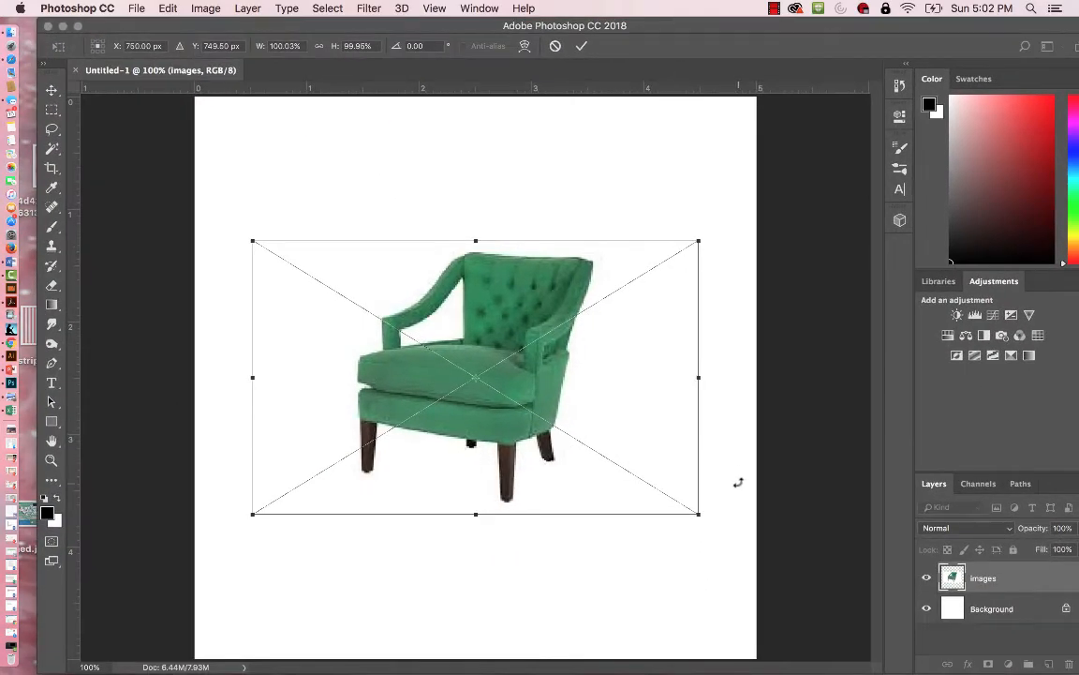
key("Return")
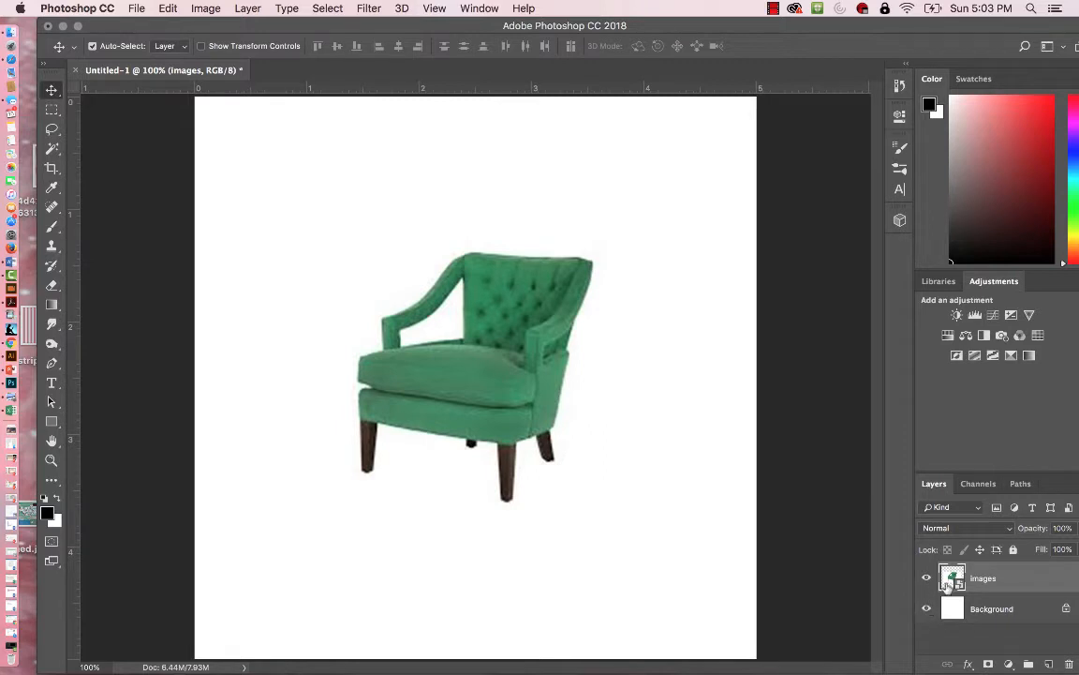
- Choose the Magic Eraser tool and rasterize the placed armchair layer so its pixels can be erased
left_click(53, 285)
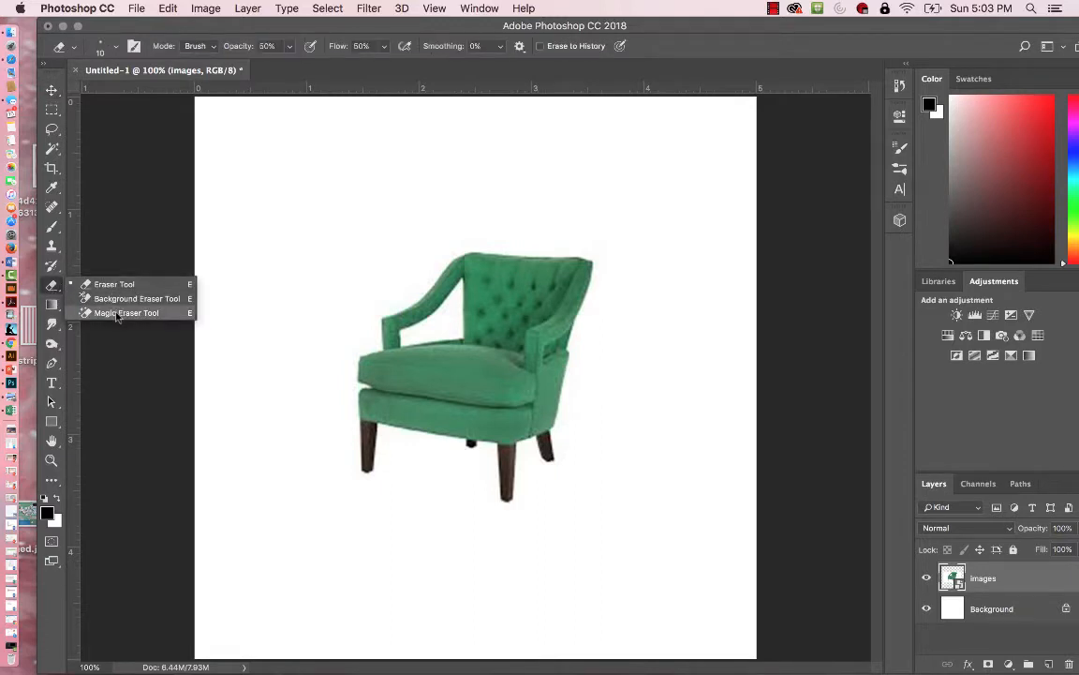
left_click(116, 313)
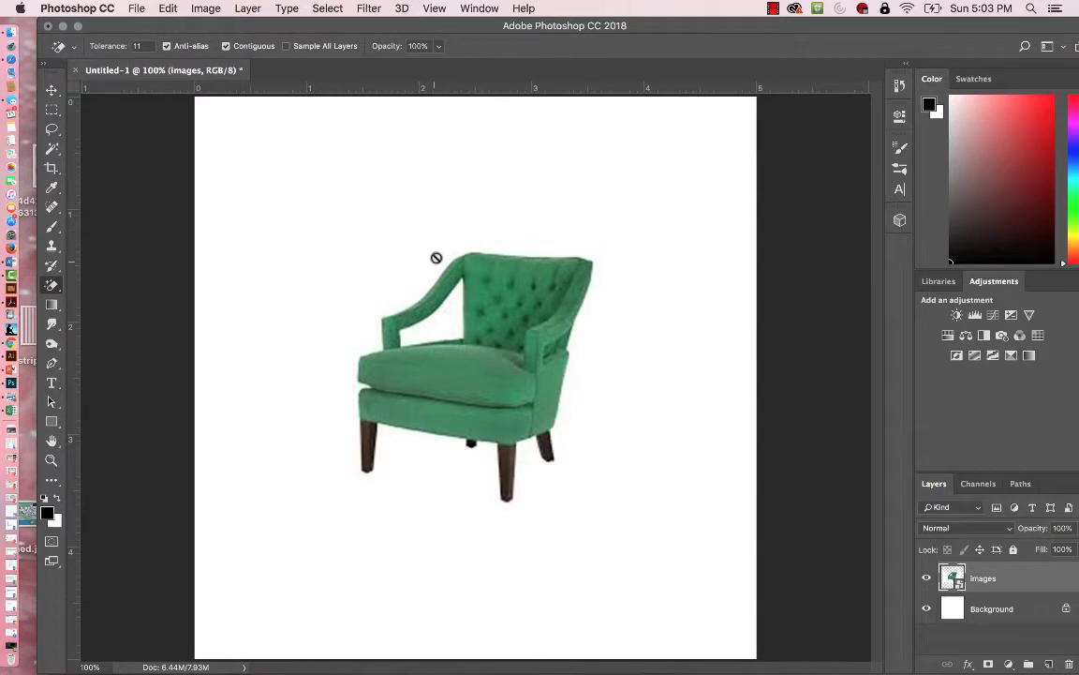
right_click(1036, 582)
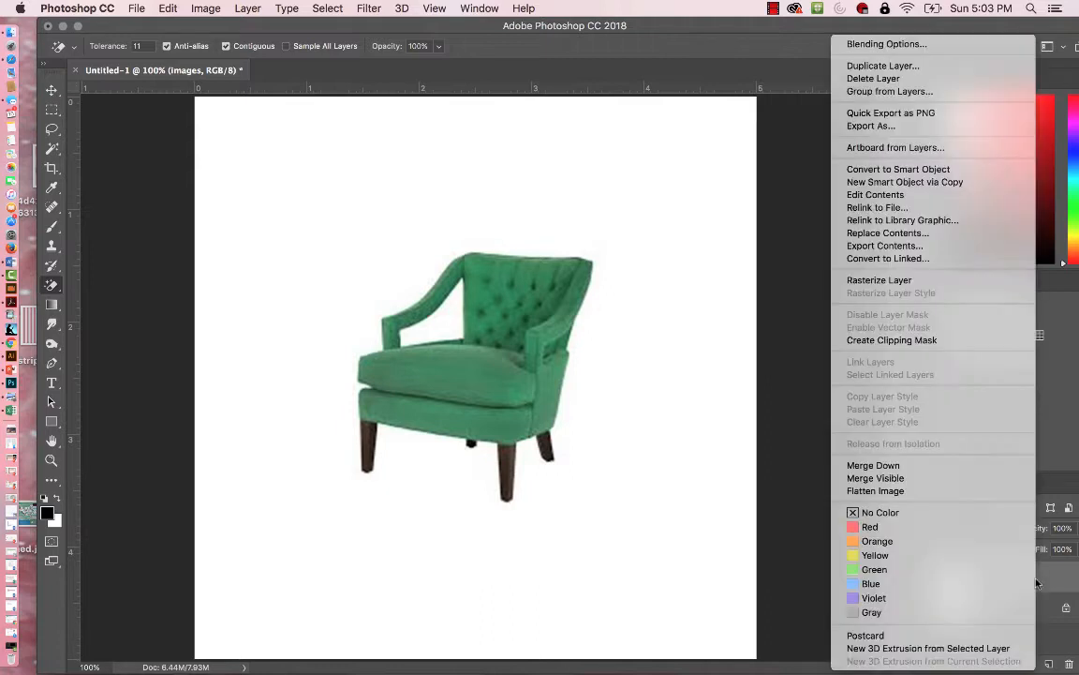
left_click(907, 286)
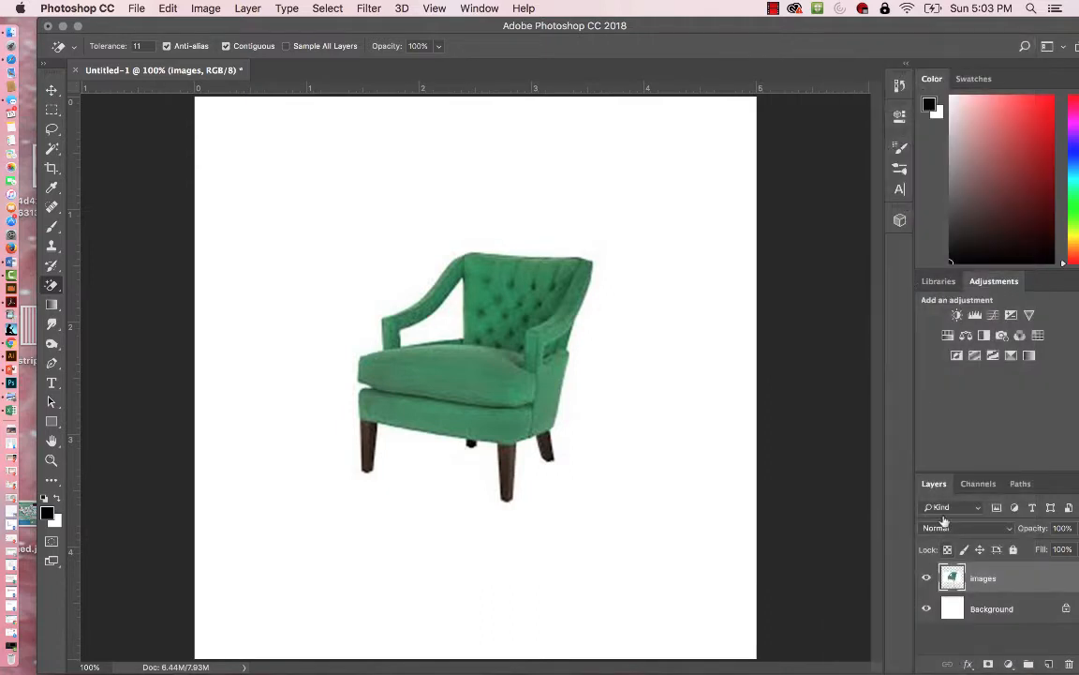
- Hide the Background layer and erase the white around the armchair and inside its arm opening with the Magic Eraser
left_click(927, 609)
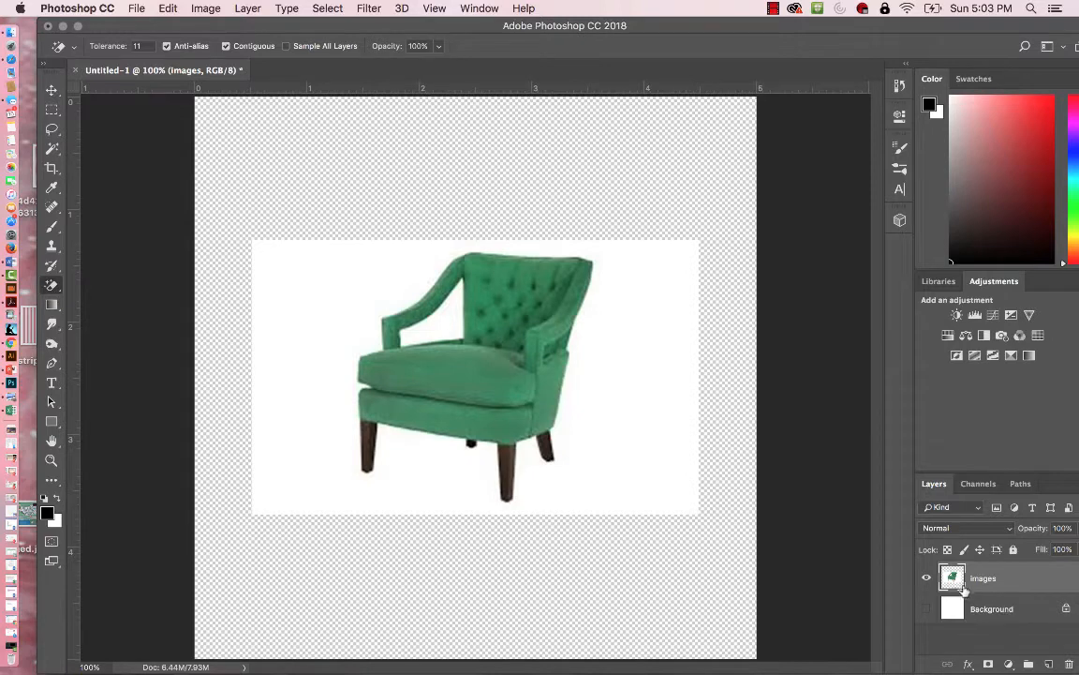
left_click(325, 306)
left_click(438, 311)
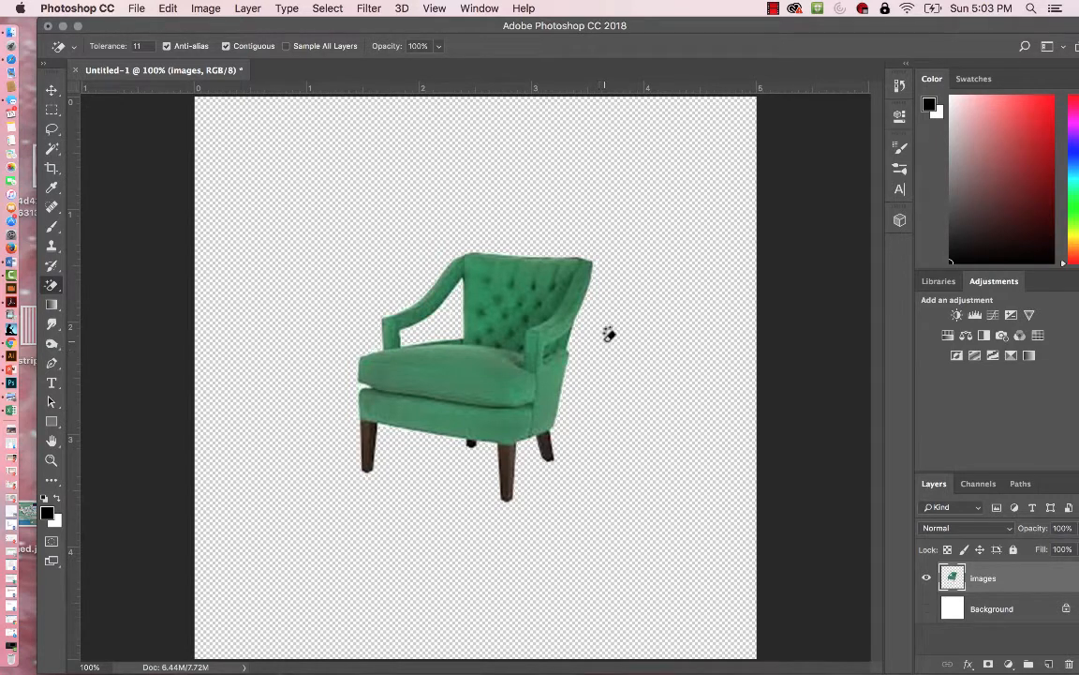
- Convert the armchair layer to grayscale with a Black & White adjustment using the Default preset
left_click(53, 147)
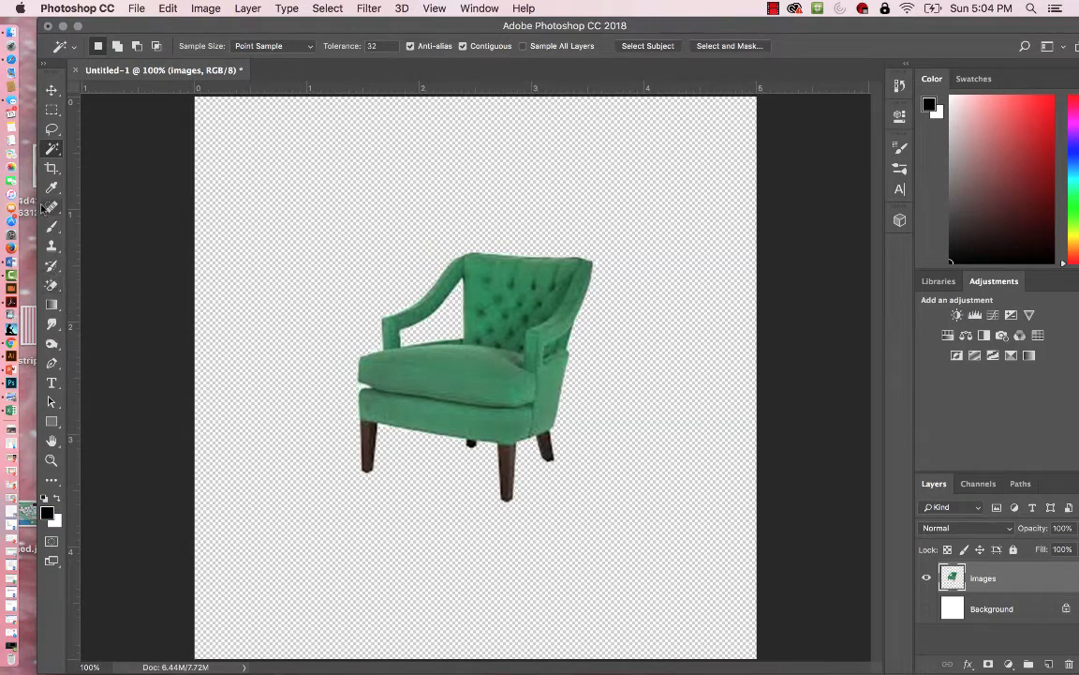
left_click(51, 90)
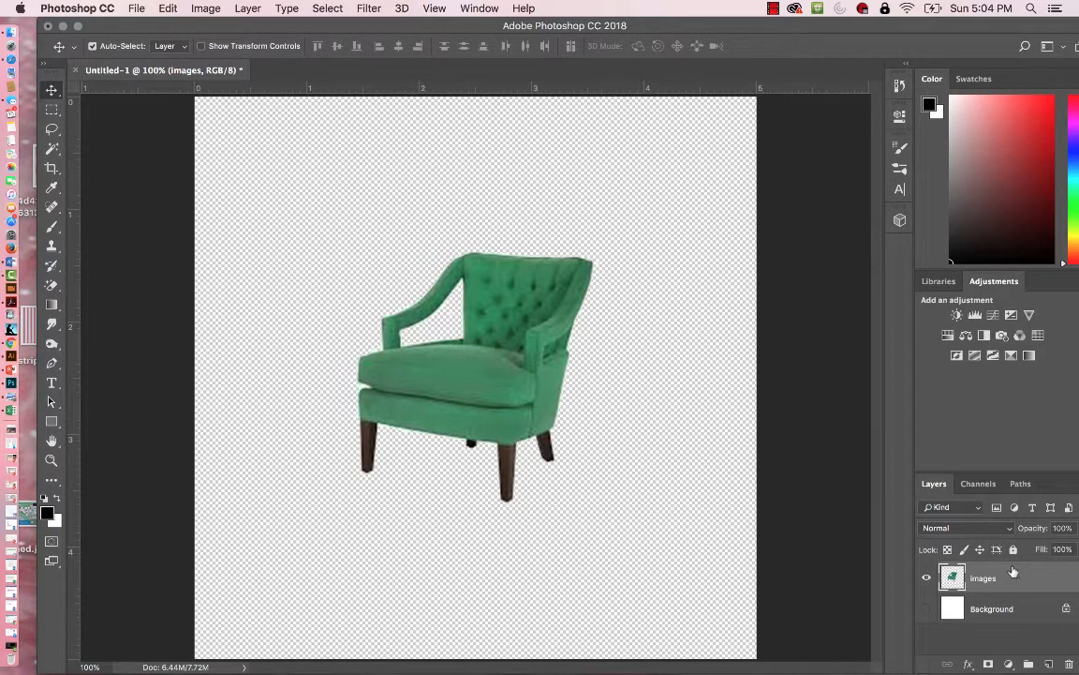
left_click(200, 9)
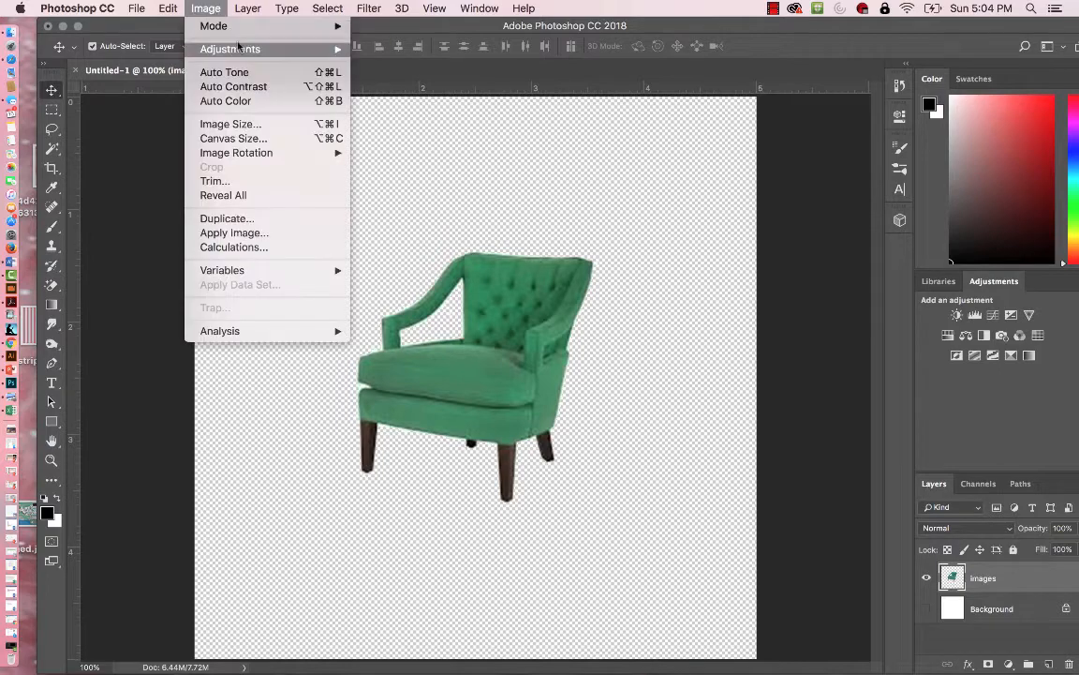
mouse_move(252, 53)
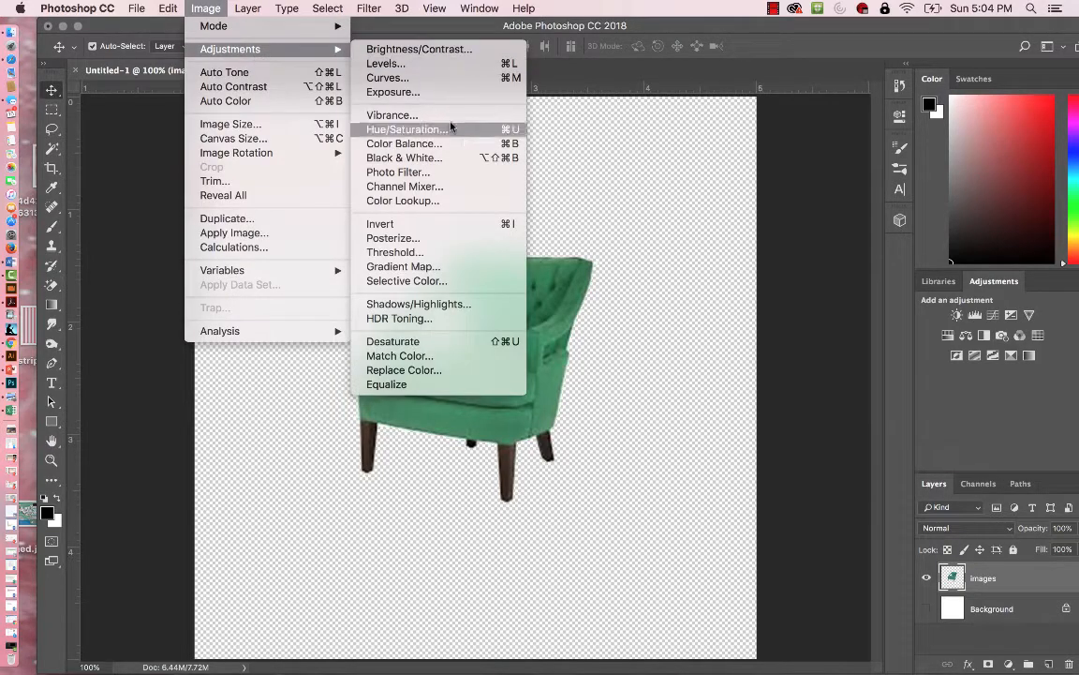
left_click(445, 158)
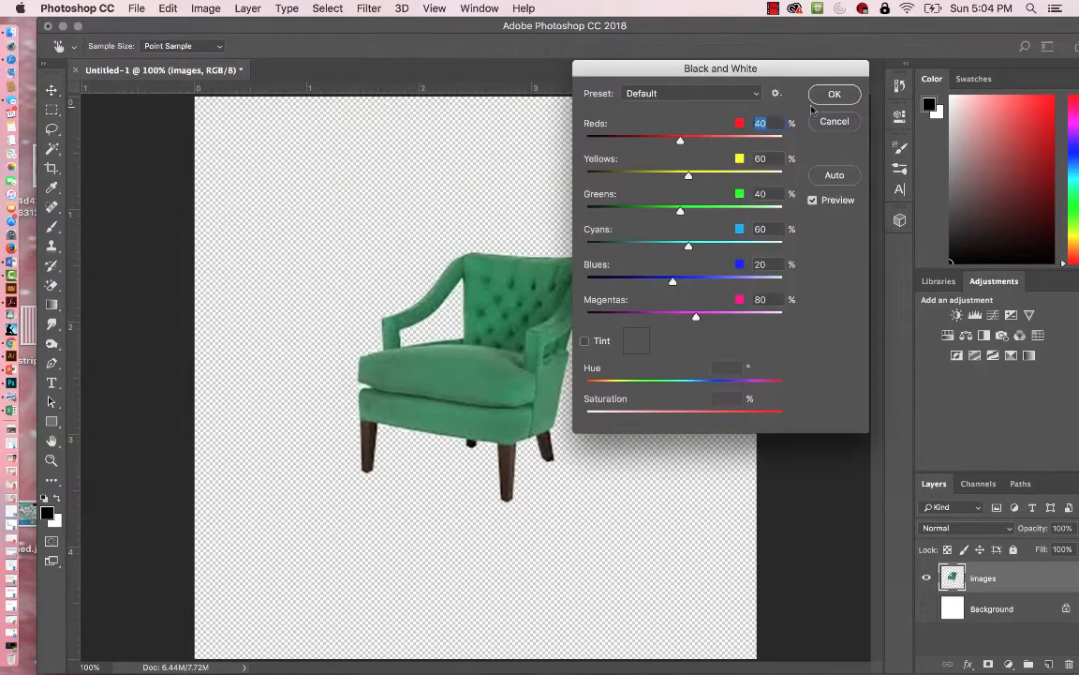
left_click(834, 95)
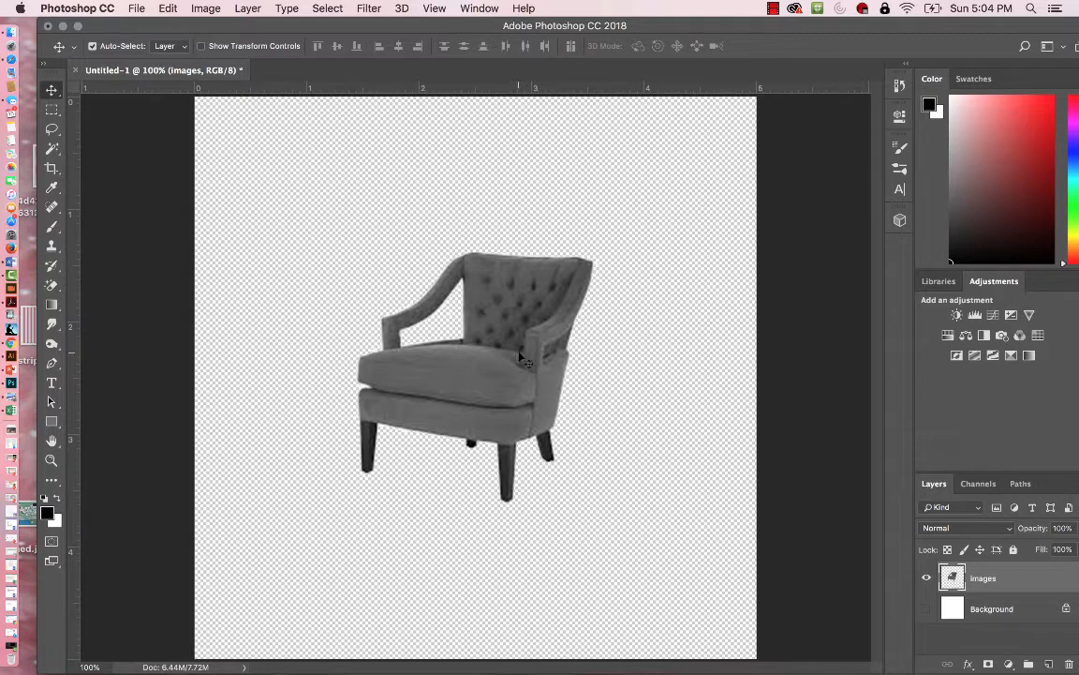
- Lighten the armchair with an Exposure adjustment: exposure +1.97, offset -0.0547 and gamma correction 1.28
left_click(208, 9)
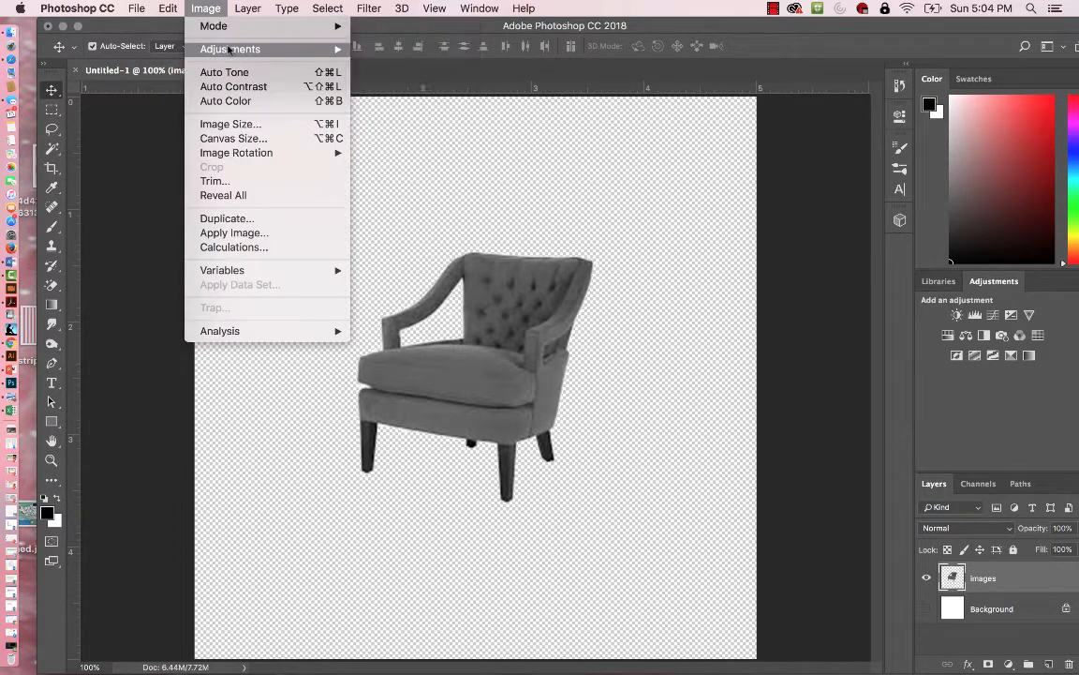
mouse_move(230, 49)
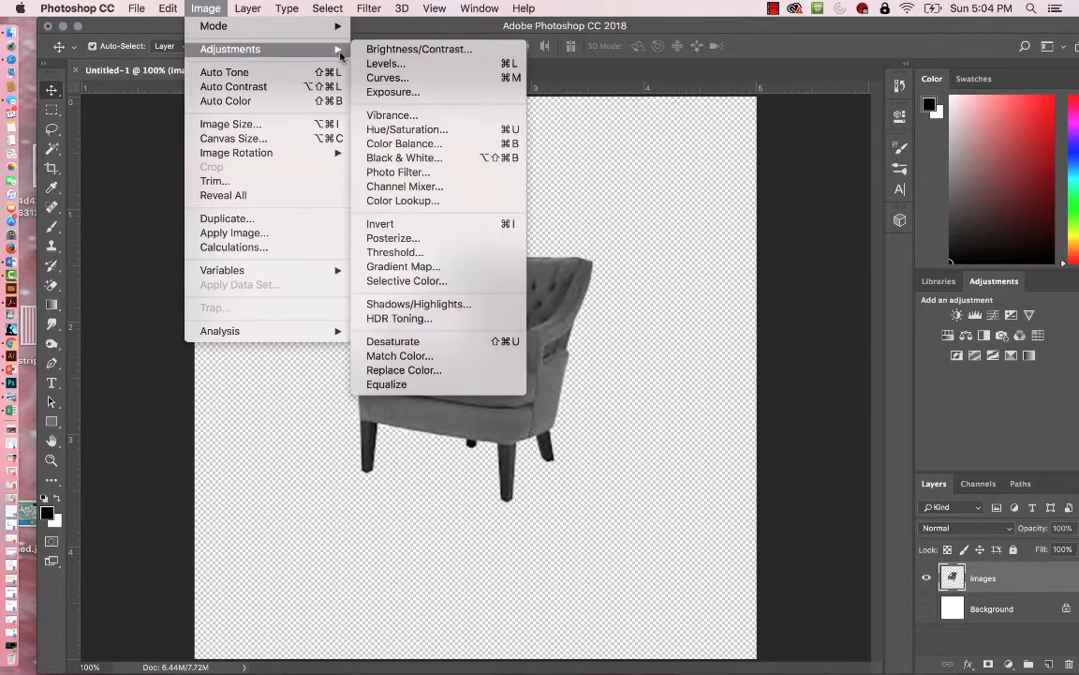
left_click(422, 93)
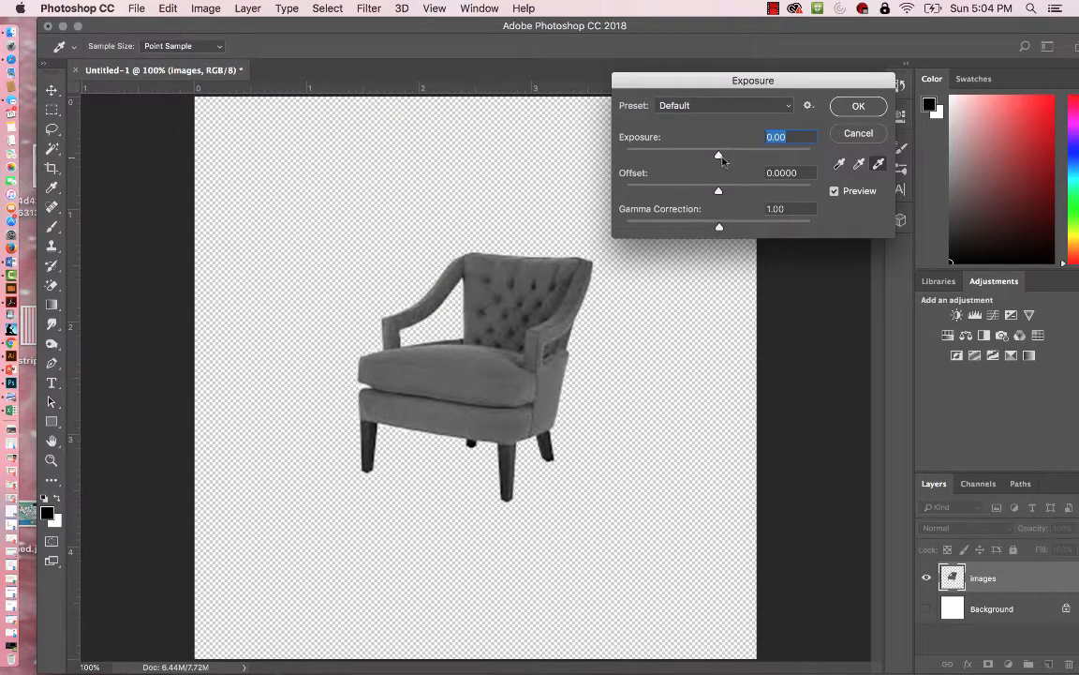
left_click_drag(721, 161, 708, 192)
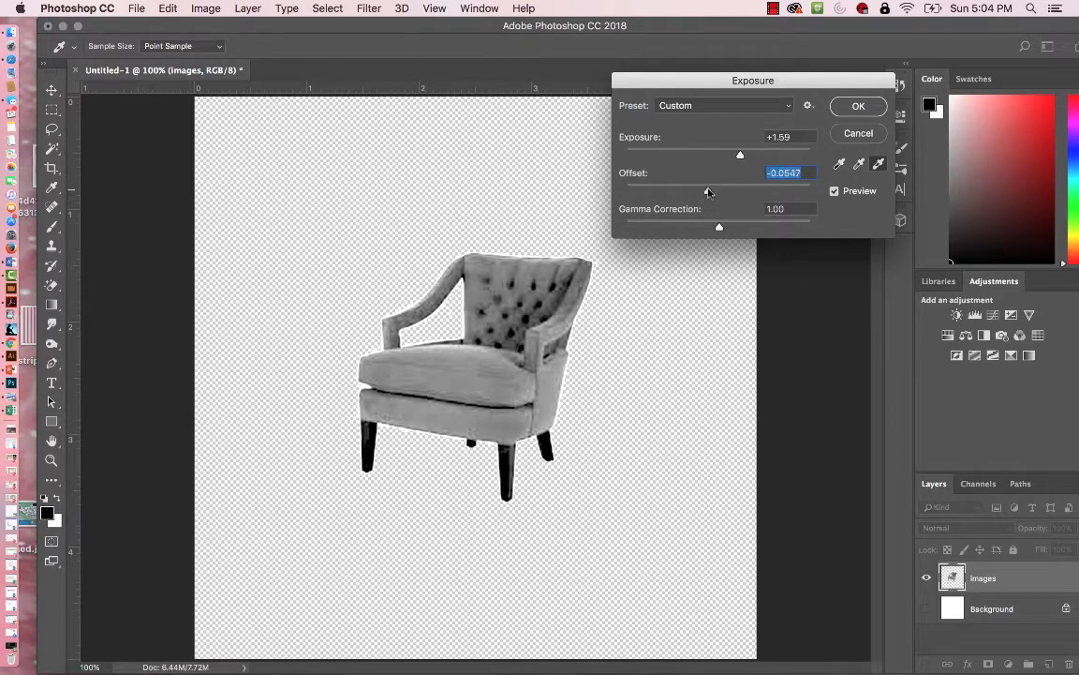
left_click_drag(725, 232, 704, 228)
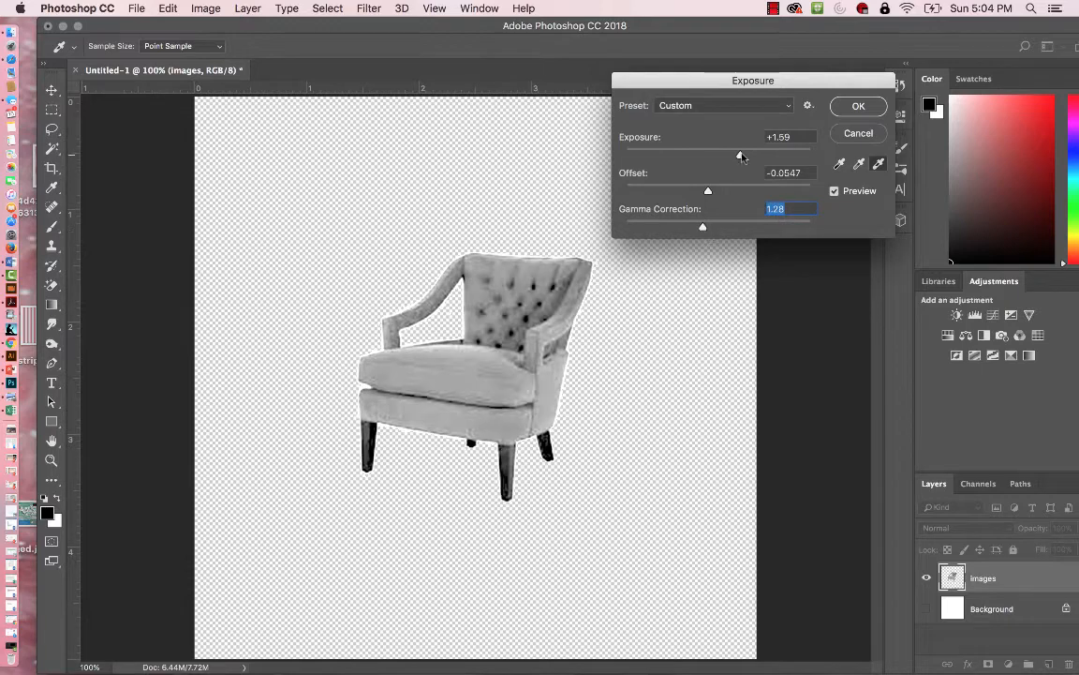
left_click_drag(740, 155, 747, 158)
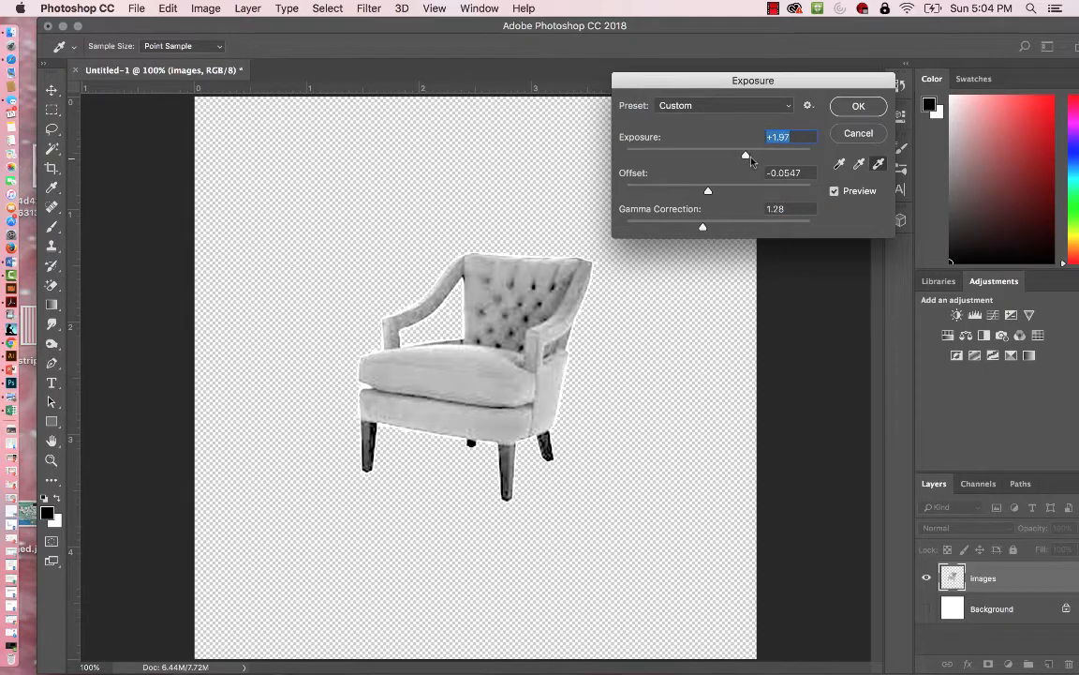
left_click(858, 107)
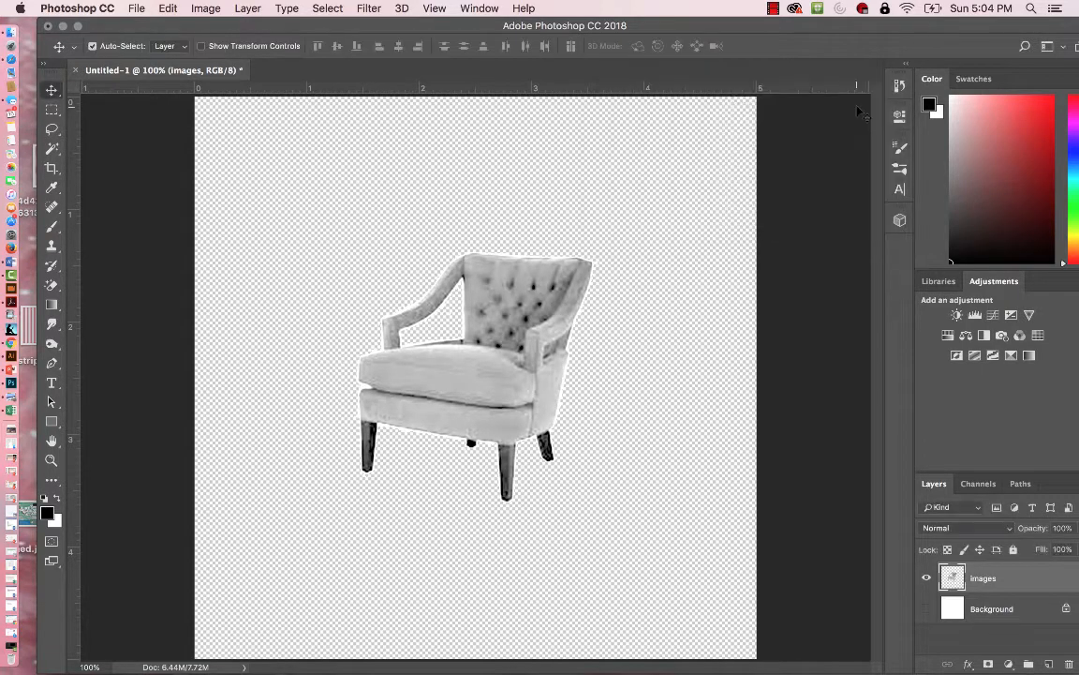
- Apply a Levels adjustment to the armchair with input levels of 17, 1.09 and 228
left_click(207, 11)
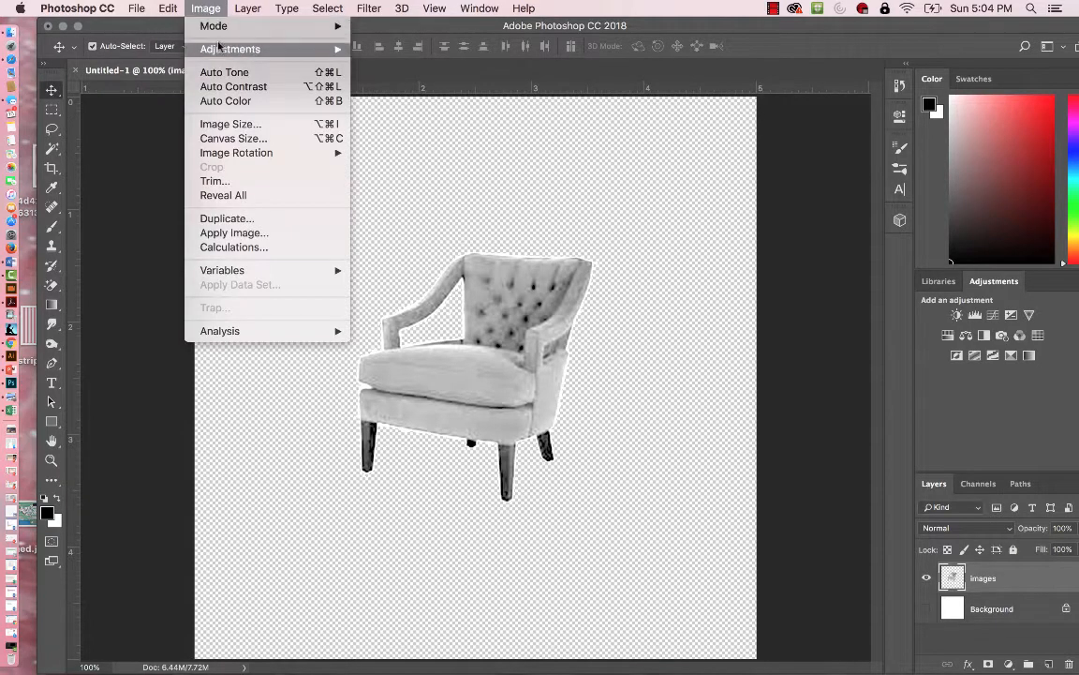
mouse_move(266, 47)
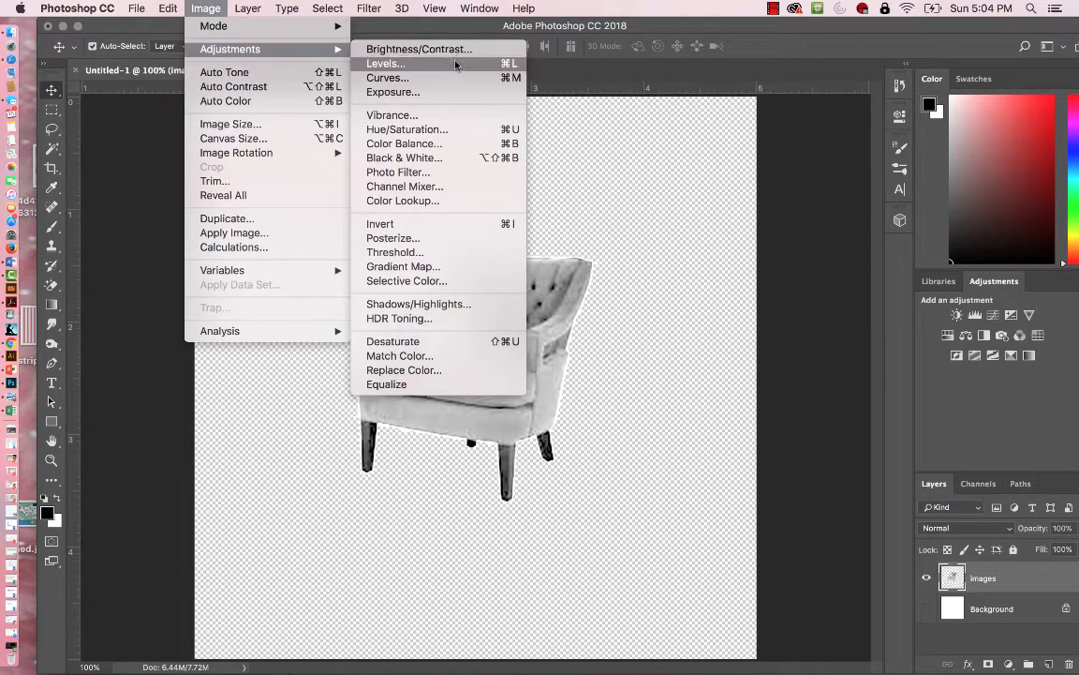
left_click(410, 63)
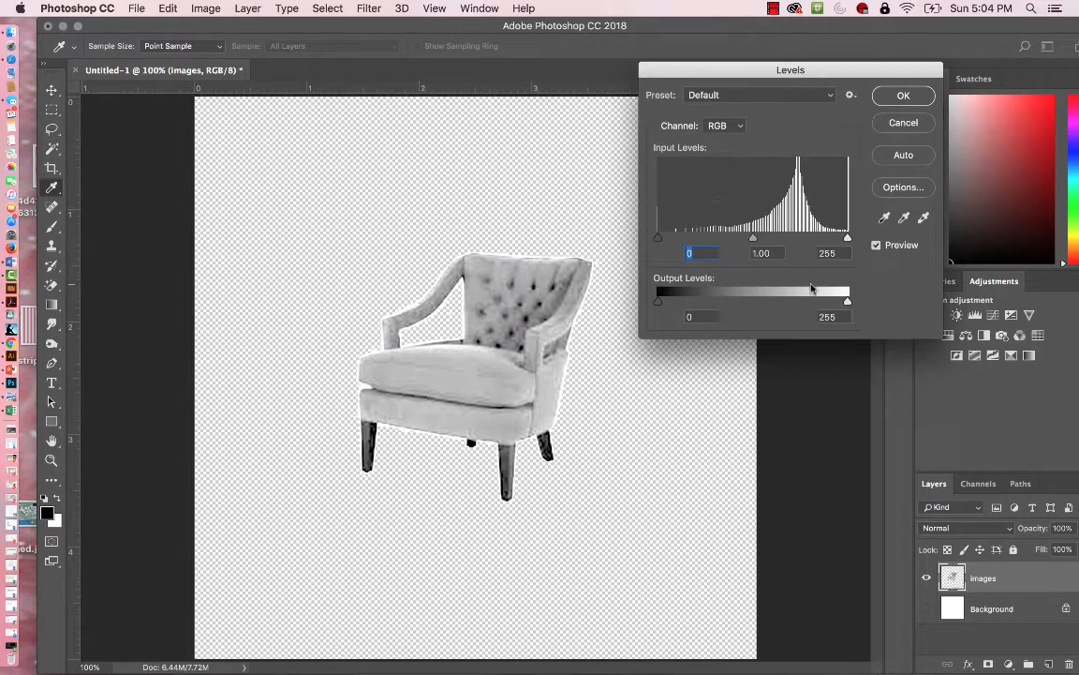
left_click_drag(848, 240, 825, 239)
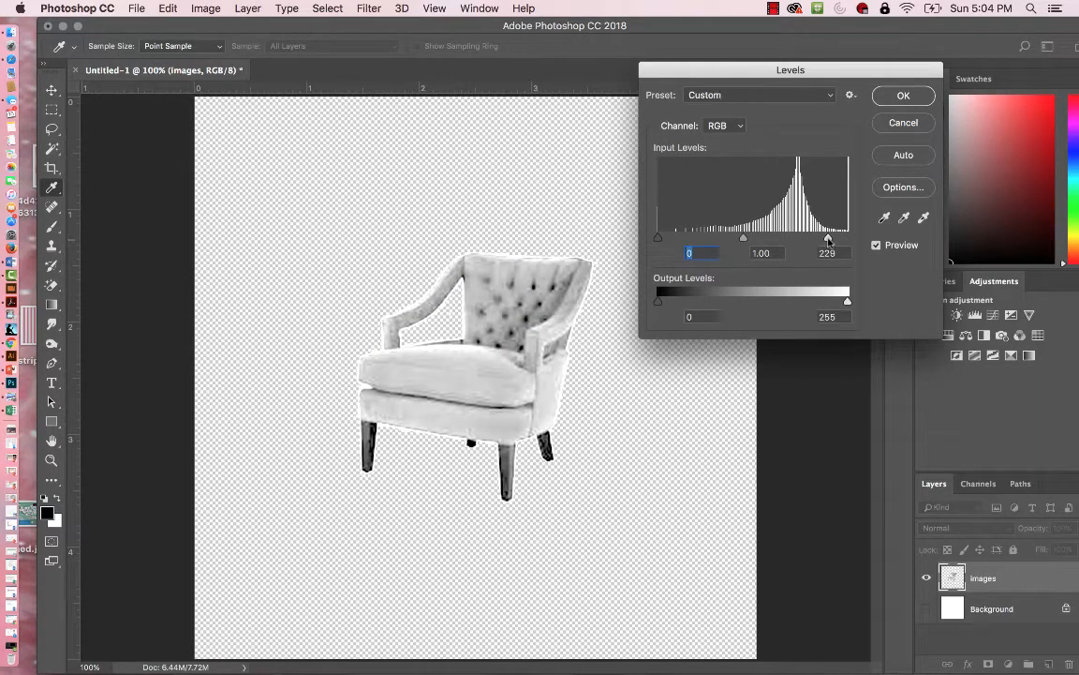
left_click_drag(743, 239, 738, 242)
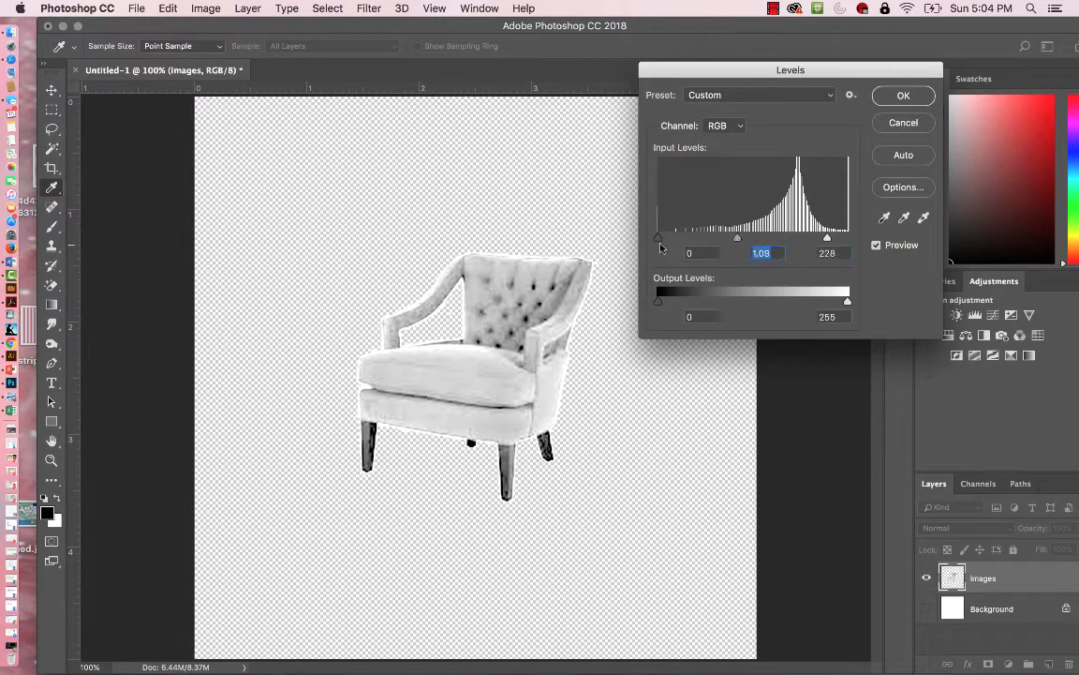
left_click_drag(660, 242, 671, 238)
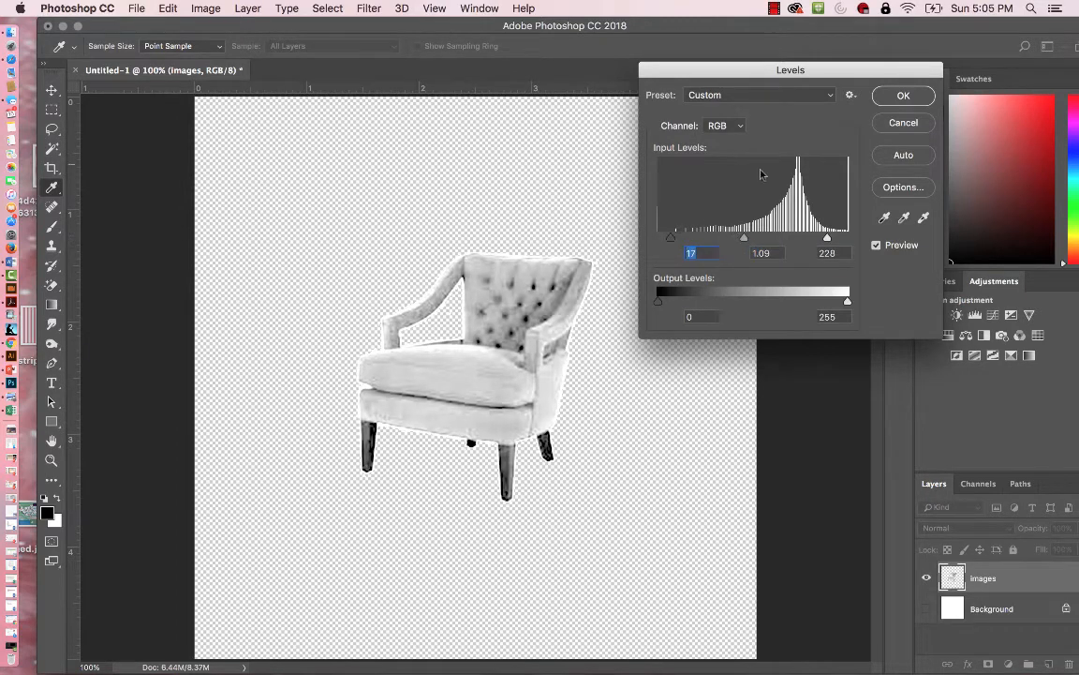
left_click(901, 98)
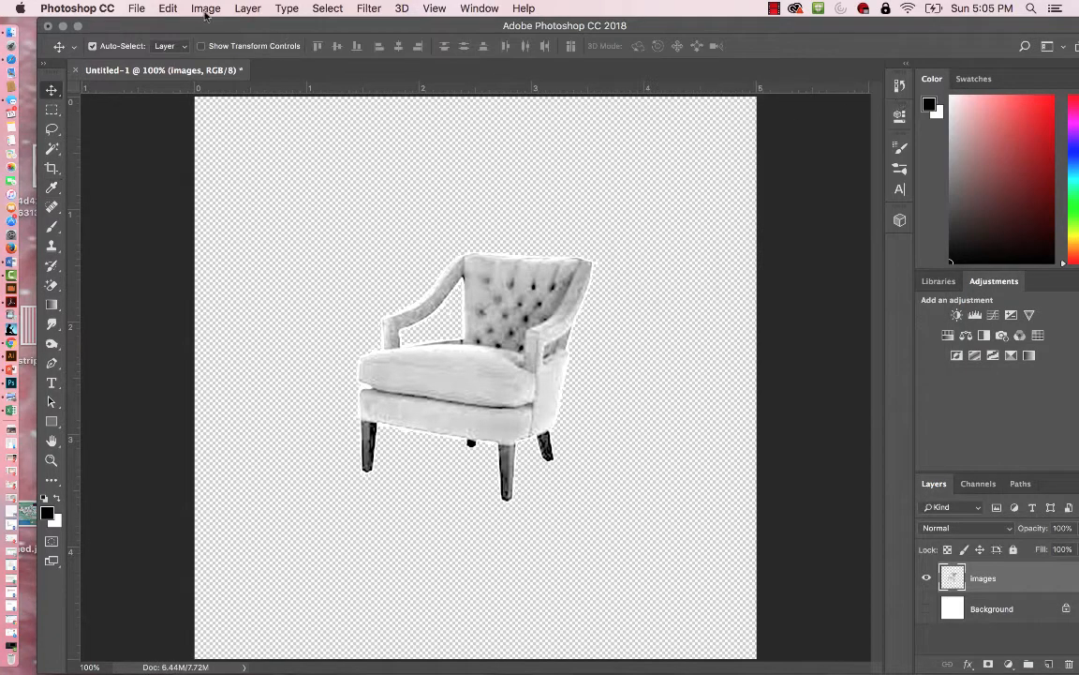
- Apply a Brightness/Contrast adjustment to the armchair with brightness 14 and contrast 9, and show the Background layer again
left_click(205, 9)
mouse_move(234, 48)
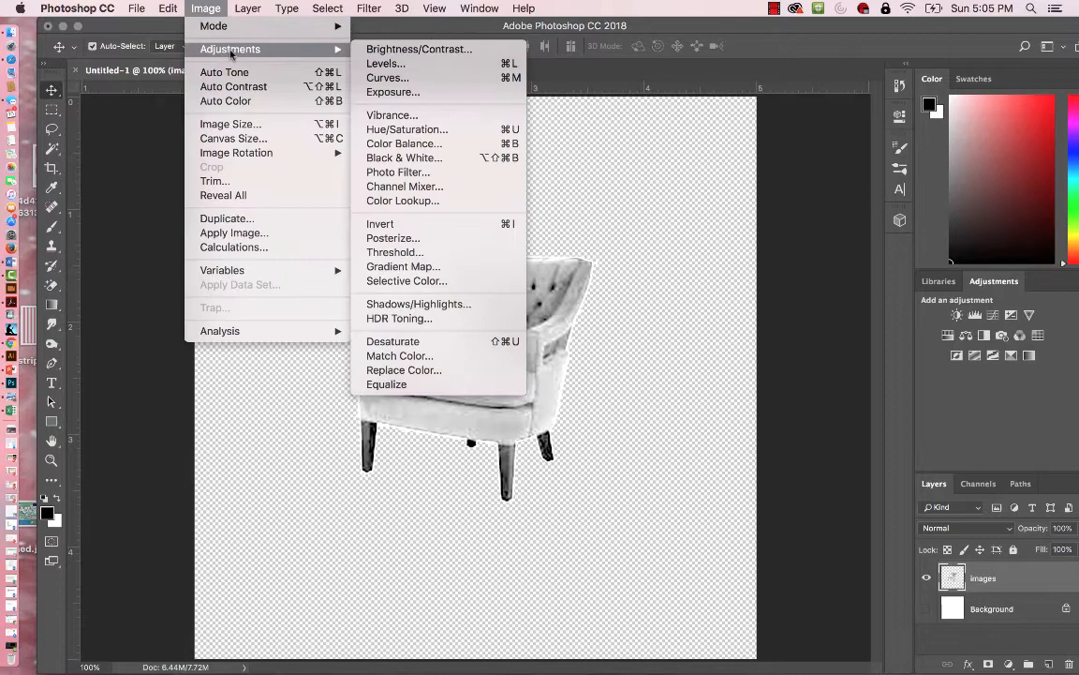
left_click(386, 49)
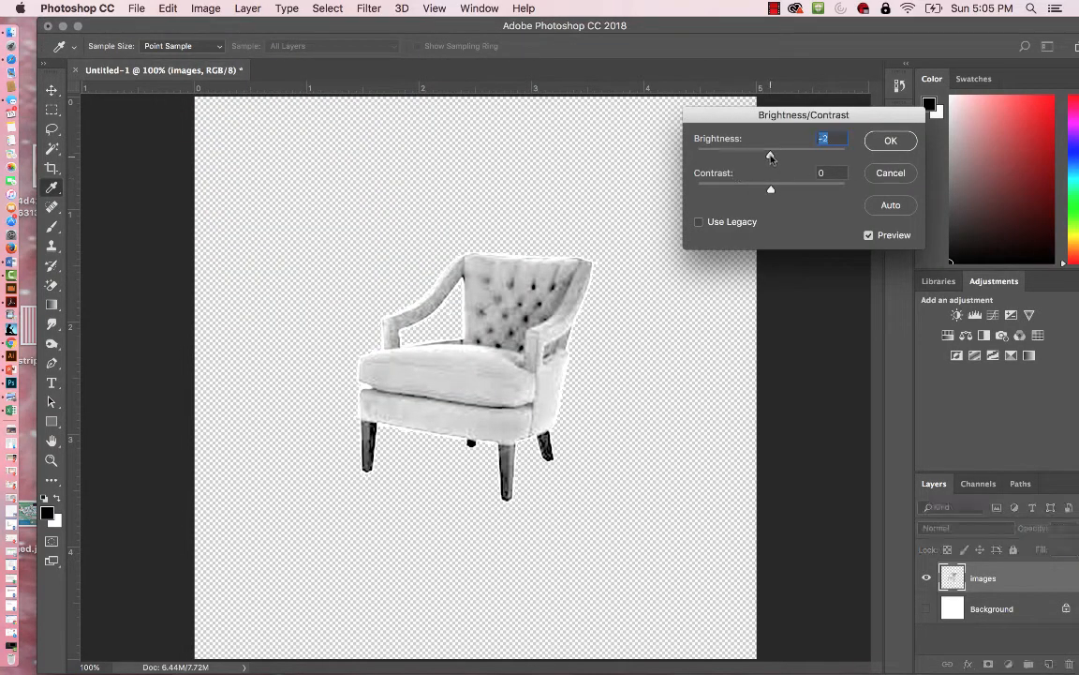
left_click_drag(770, 157, 778, 190)
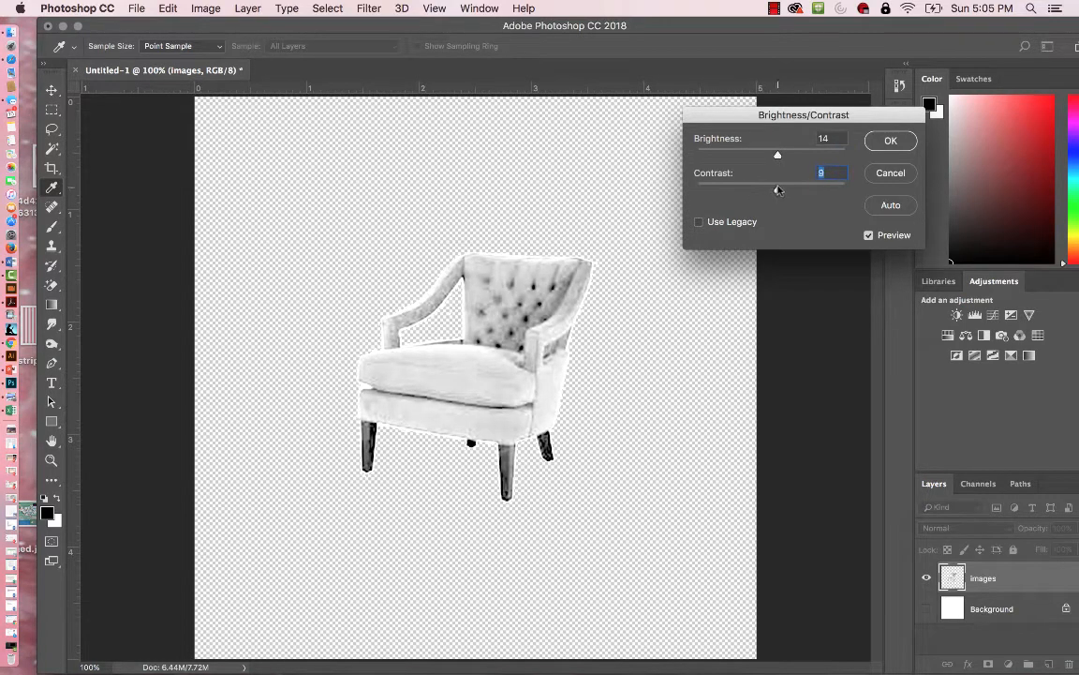
left_click(891, 142)
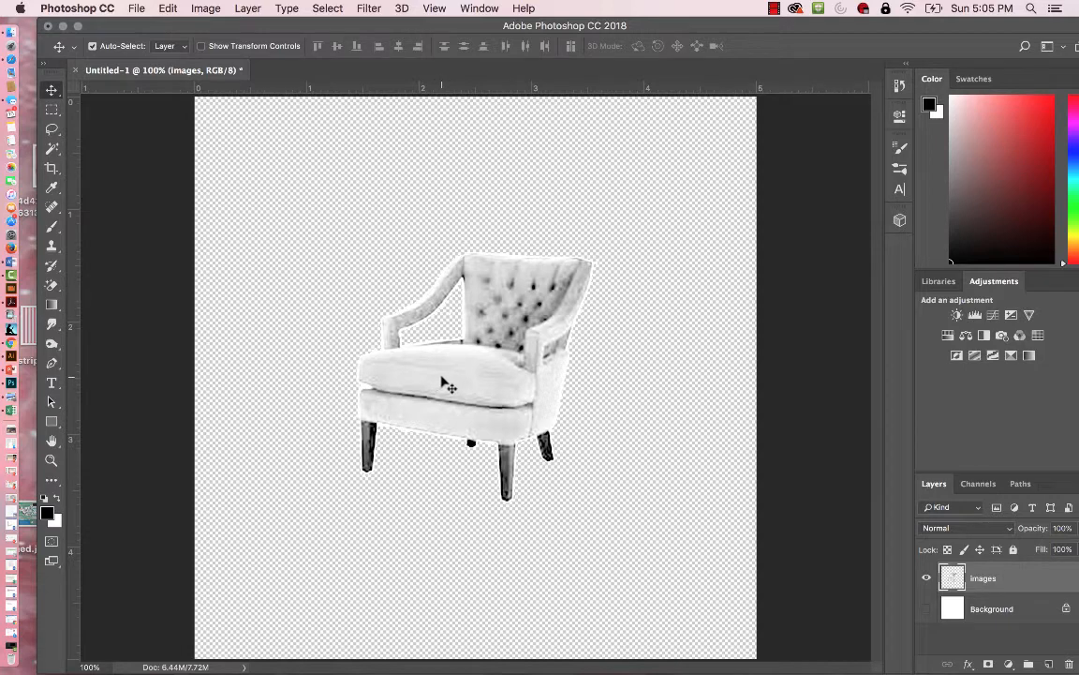
left_click(926, 608)
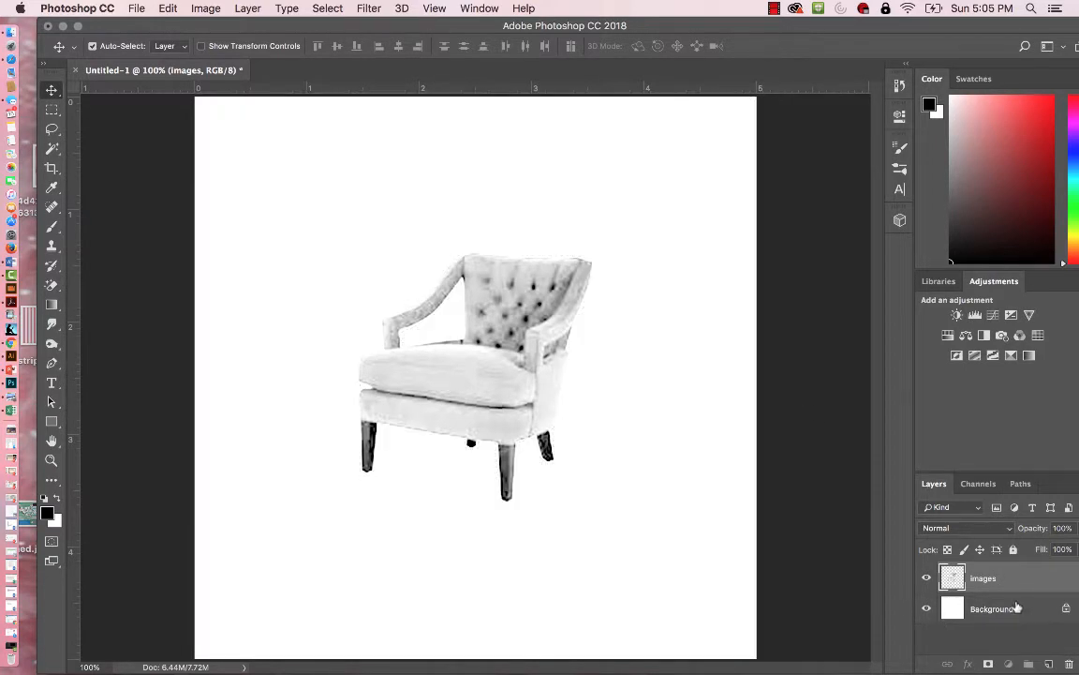
- Unlock the Background layer as a regular layer with default blending options and delete the images layer
left_click(1023, 613)
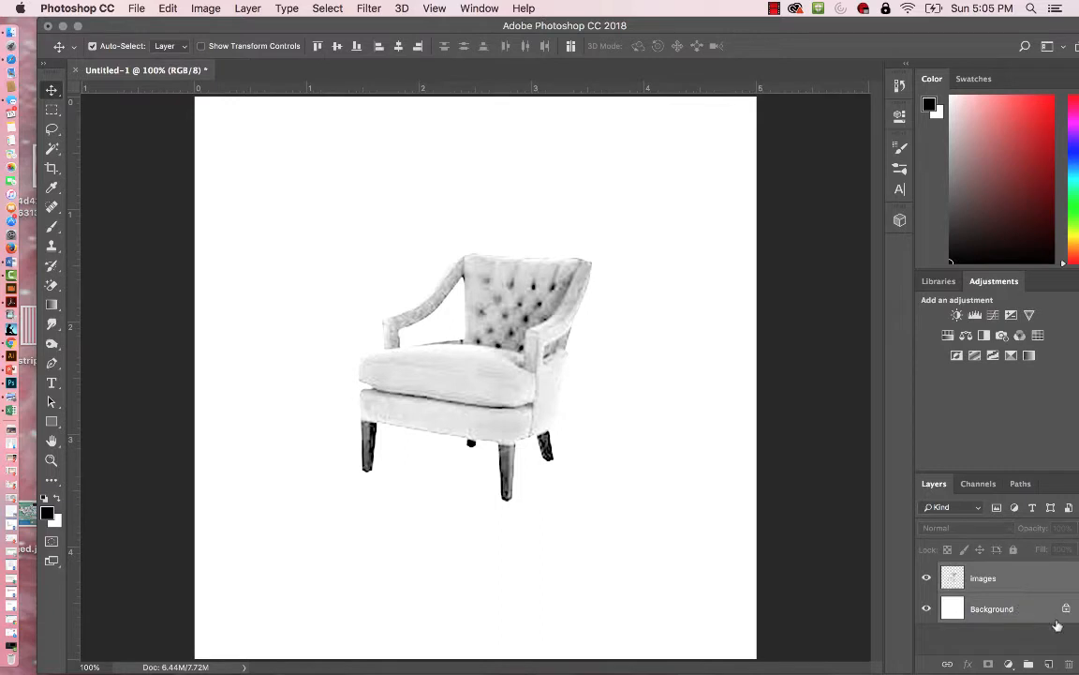
left_click_drag(1027, 604, 1065, 641)
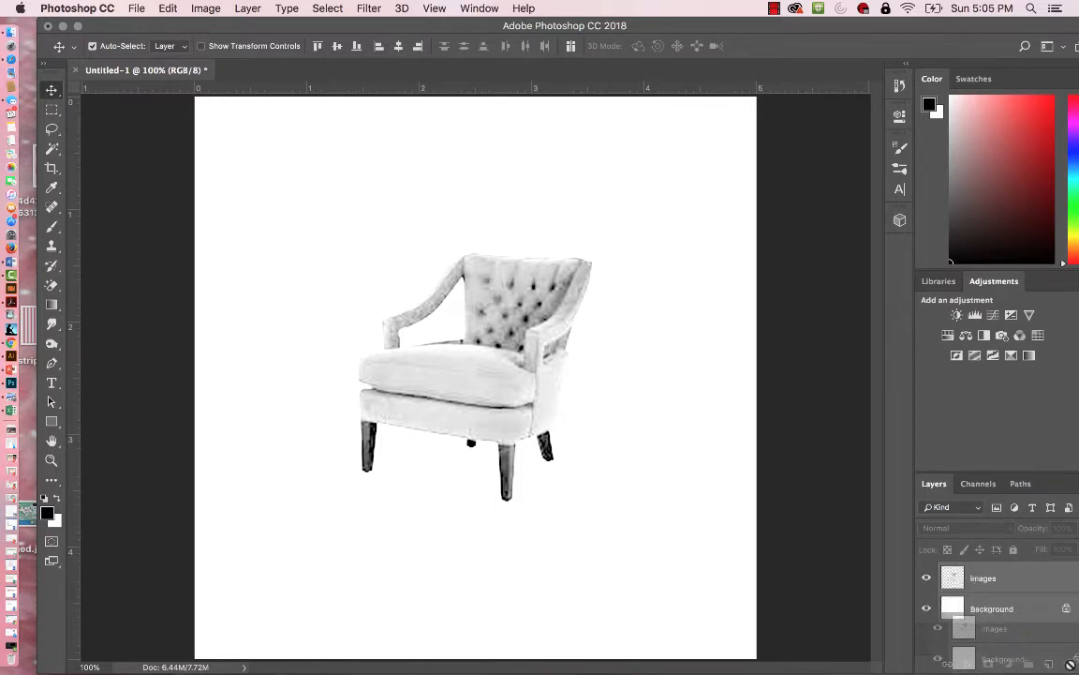
left_click_drag(1071, 665, 1071, 658)
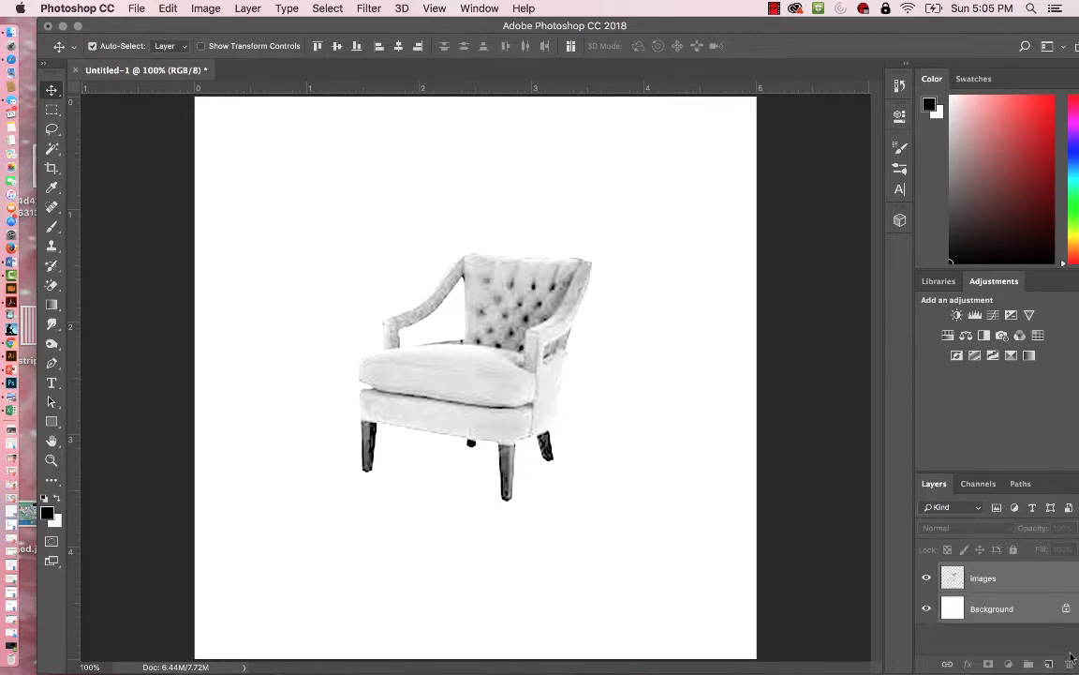
double_click(1064, 609)
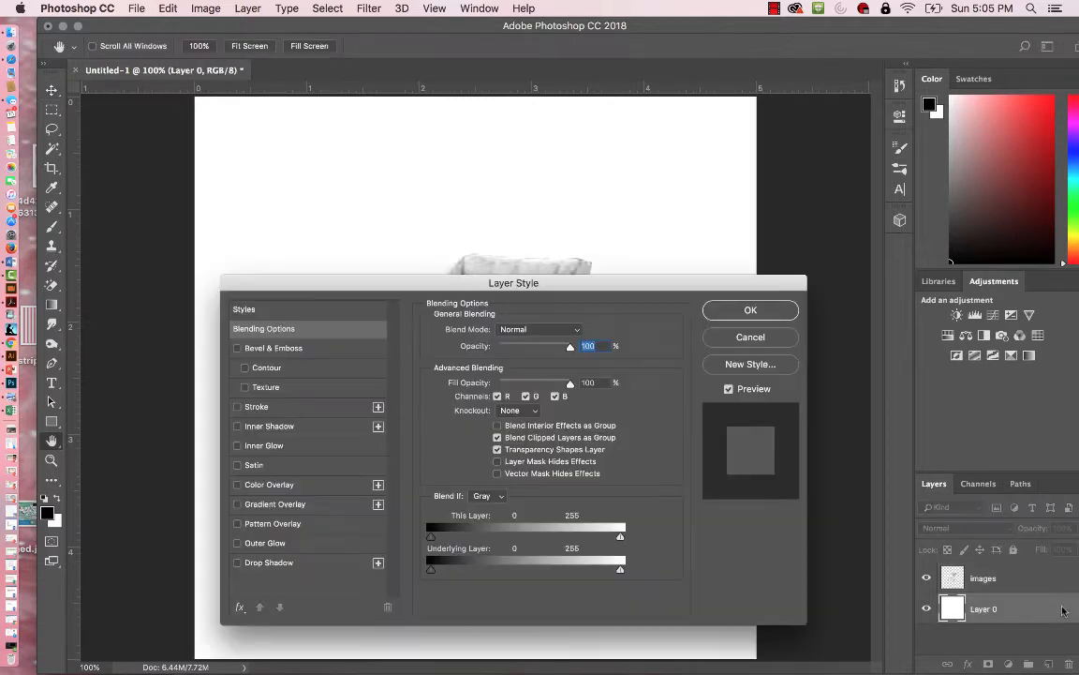
left_click(751, 310)
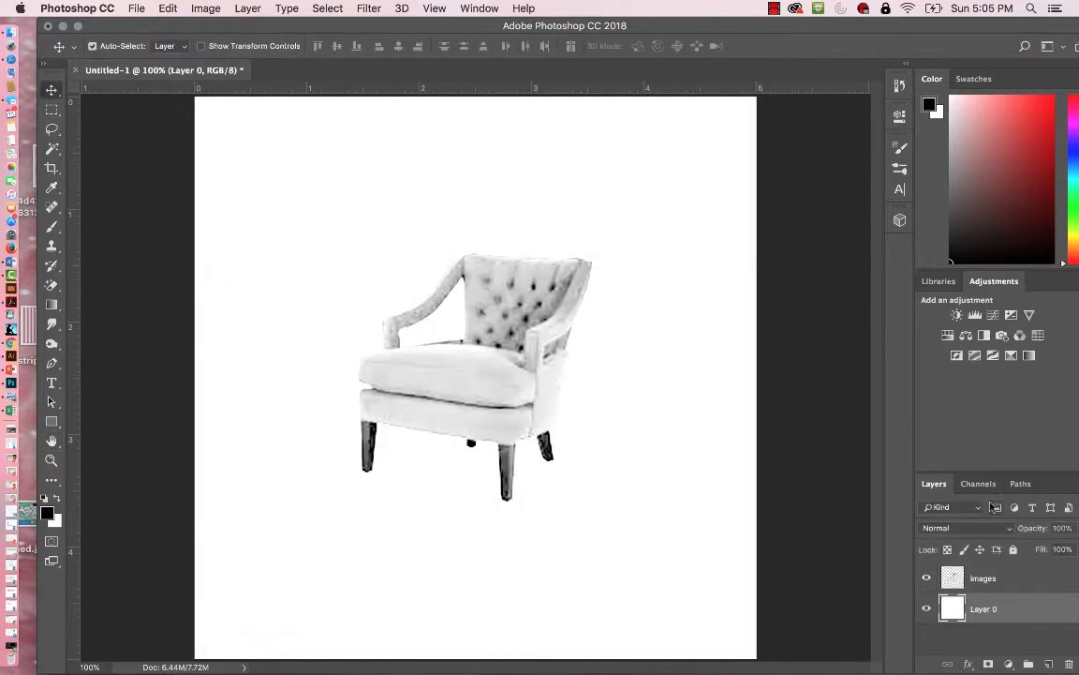
left_click_drag(1068, 578, 1070, 661)
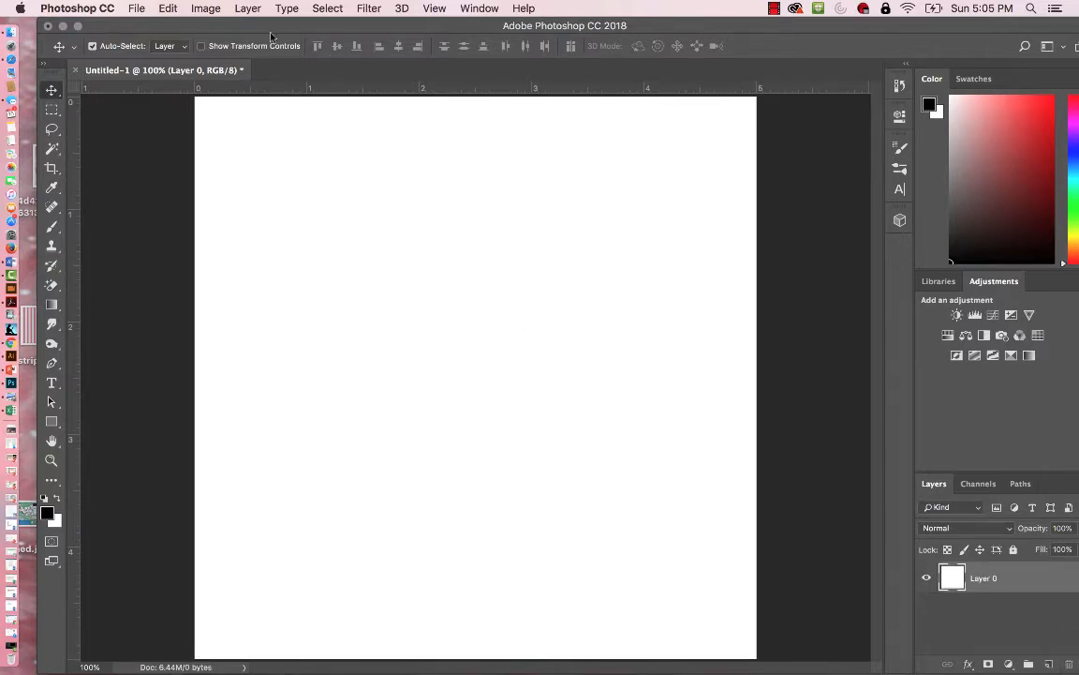
- Place the Flora-Lime-Yellow-Button-tufted-Accent-Chair image at its fitted size in the document and rasterize its layer
left_click_drag(253, 26, 475, 40)
left_click_drag(206, 290, 546, 310)
left_click_drag(572, 54, 375, 31)
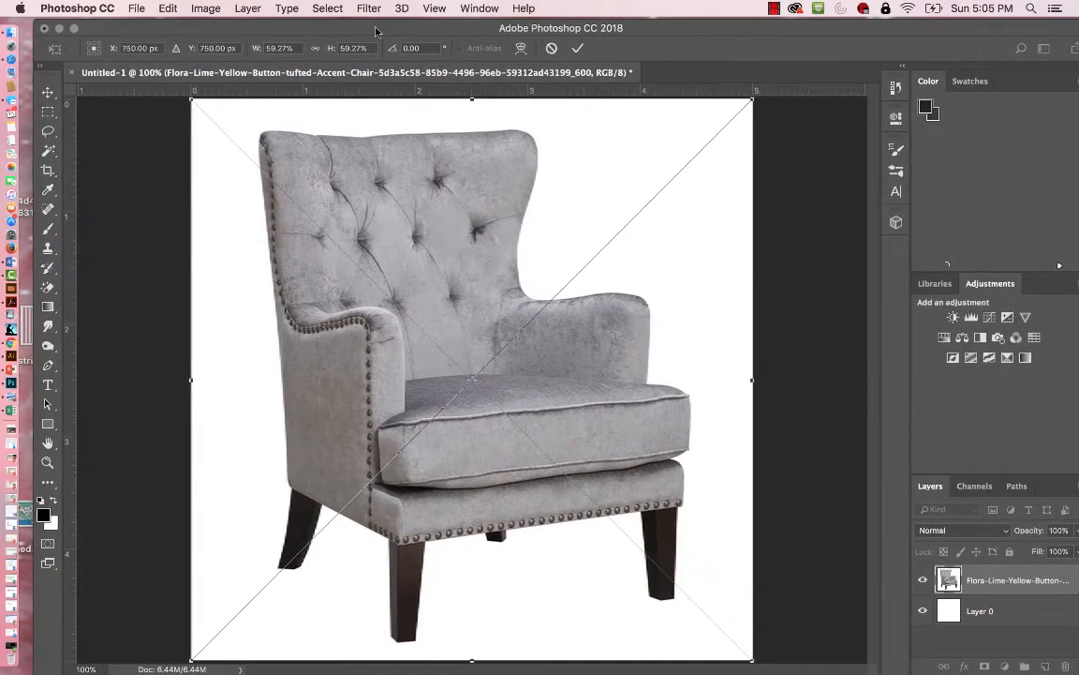
key("Return")
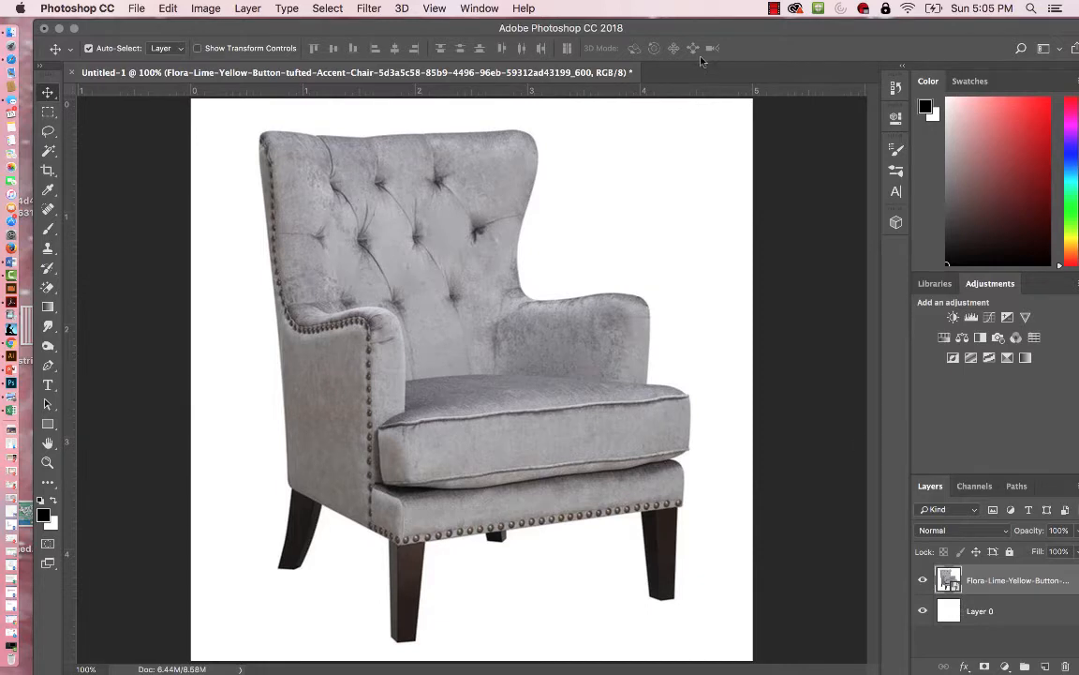
left_click_drag(760, 35, 752, 29)
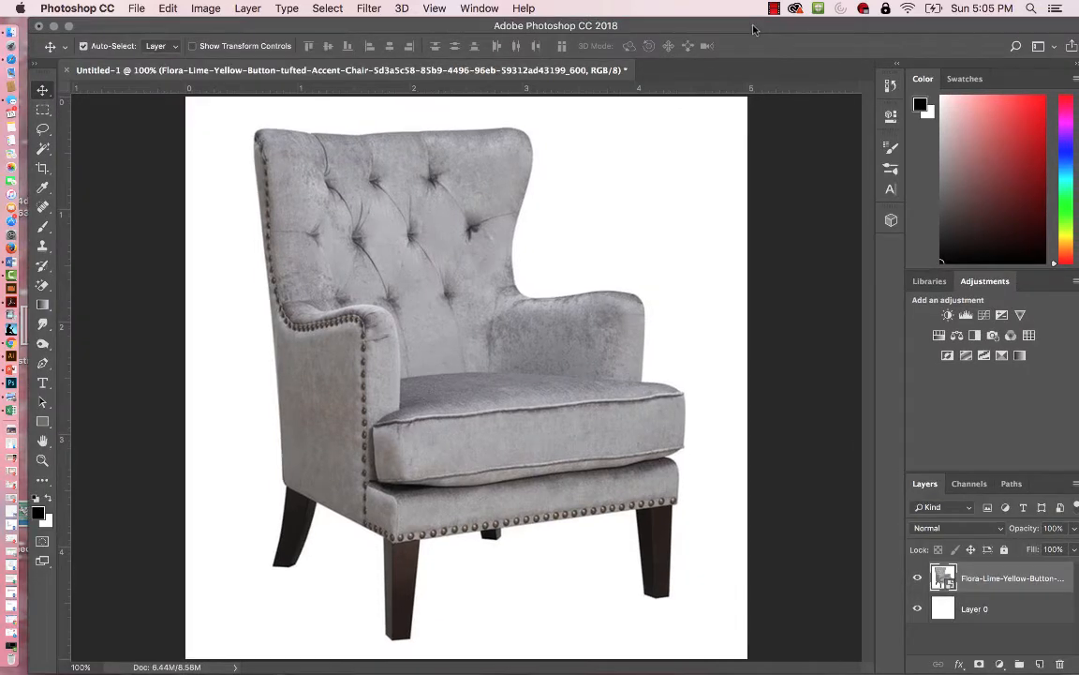
right_click(1032, 583)
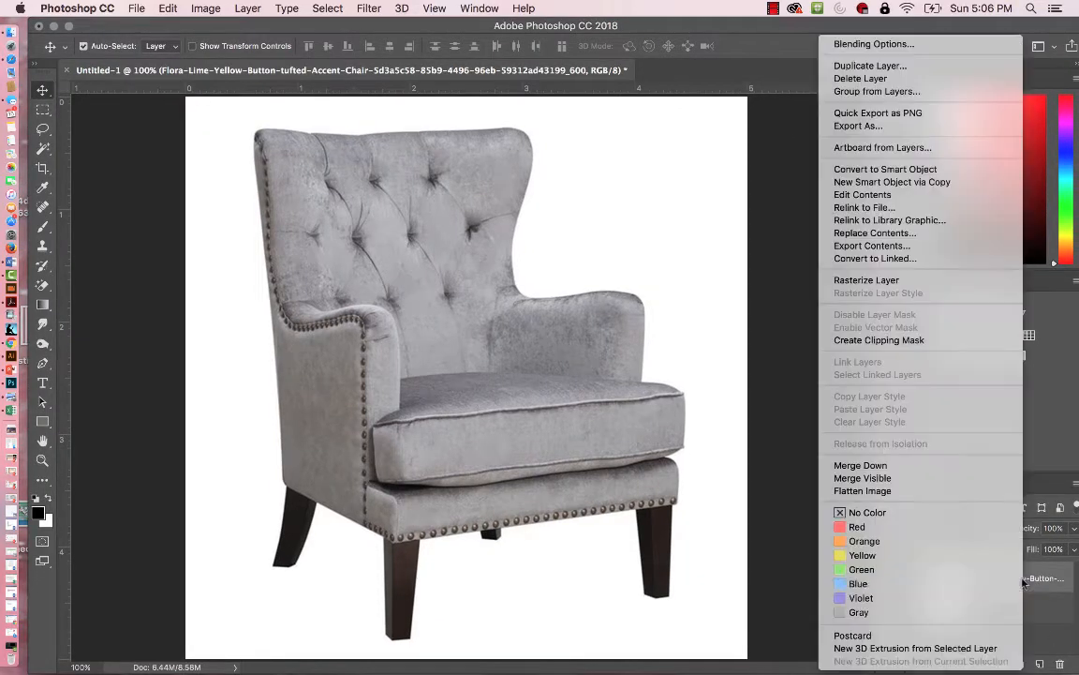
left_click(892, 281)
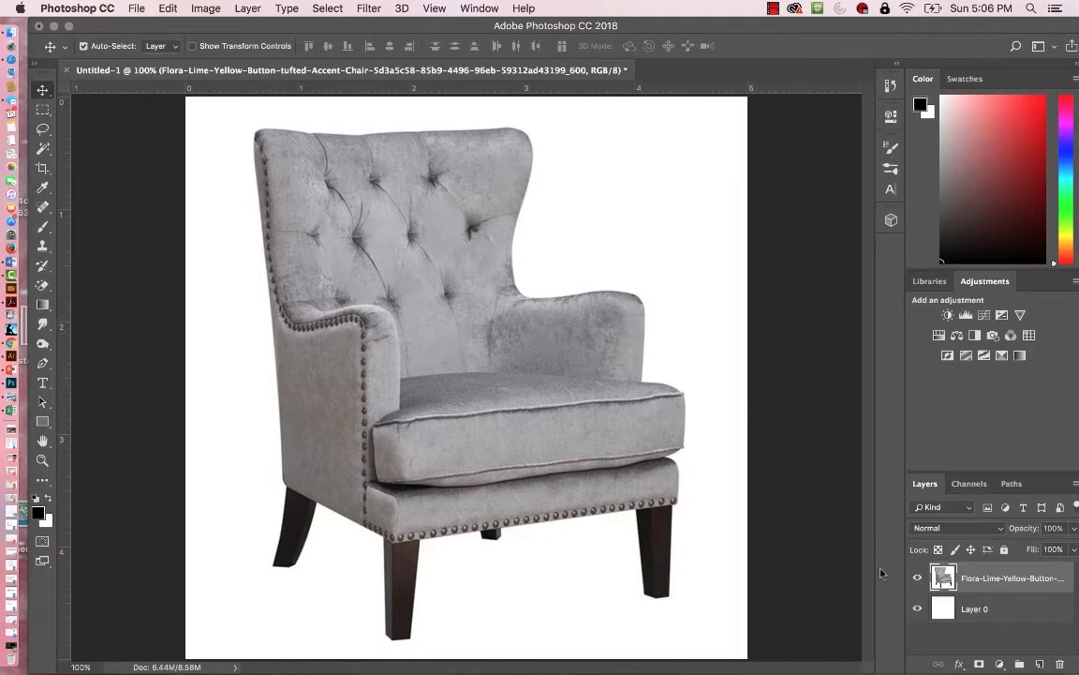
- Hide Layer 0 and remove the white background around the chair using the Magic Eraser with tolerance 11
left_click(918, 610)
left_click(42, 285)
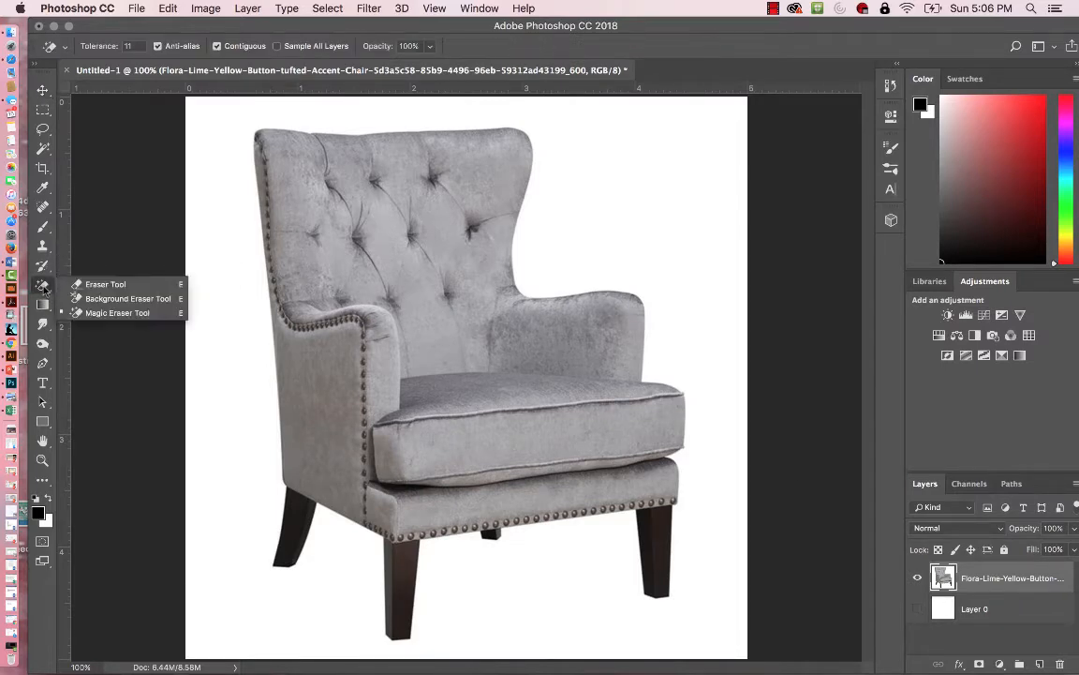
left_click(117, 312)
left_click(631, 172)
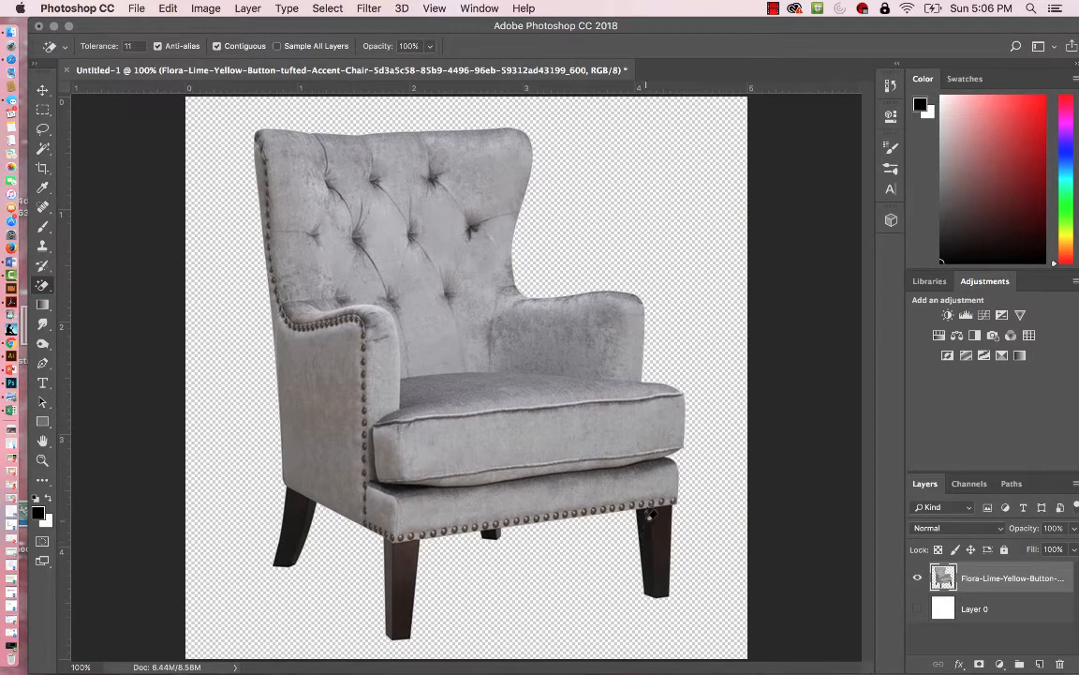
key("v")
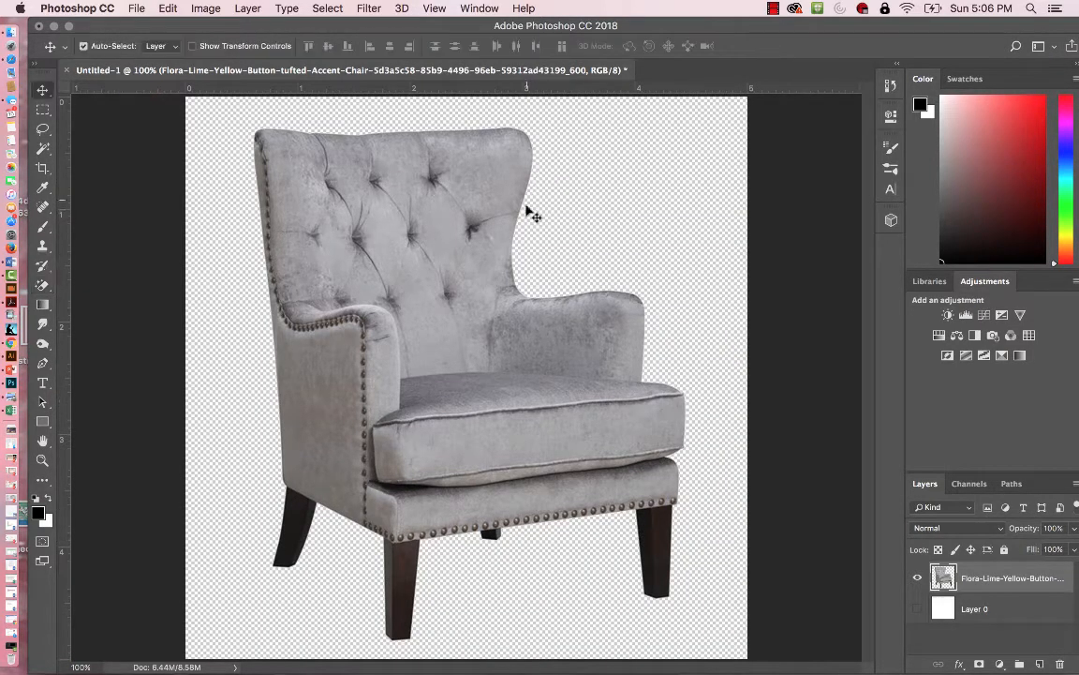
left_click(208, 9)
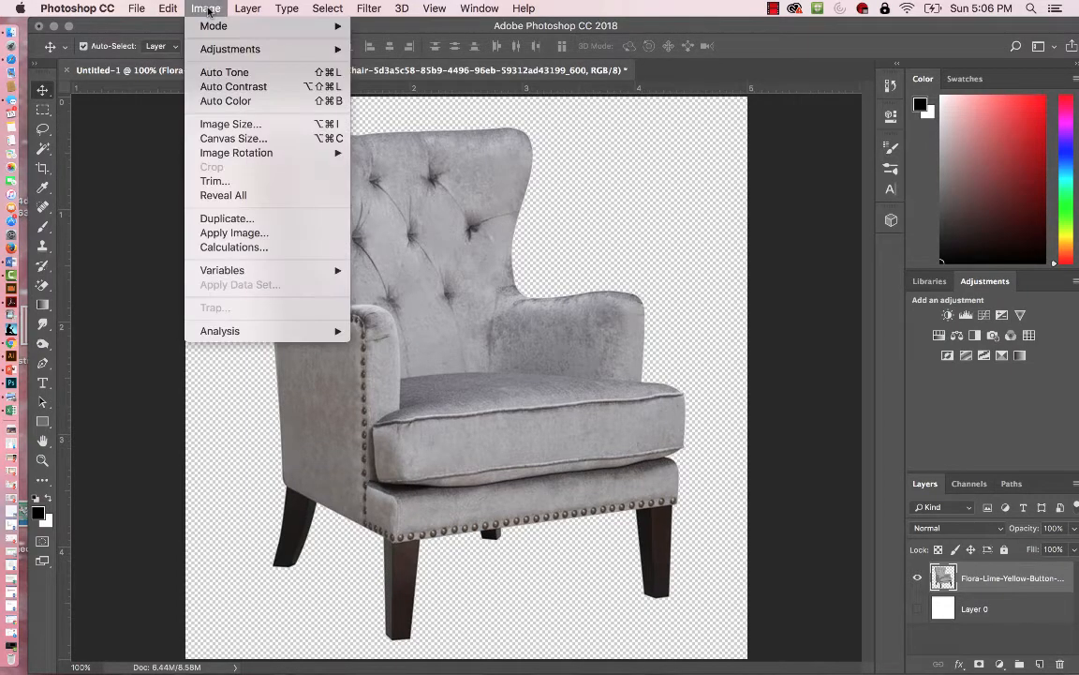
mouse_move(228, 54)
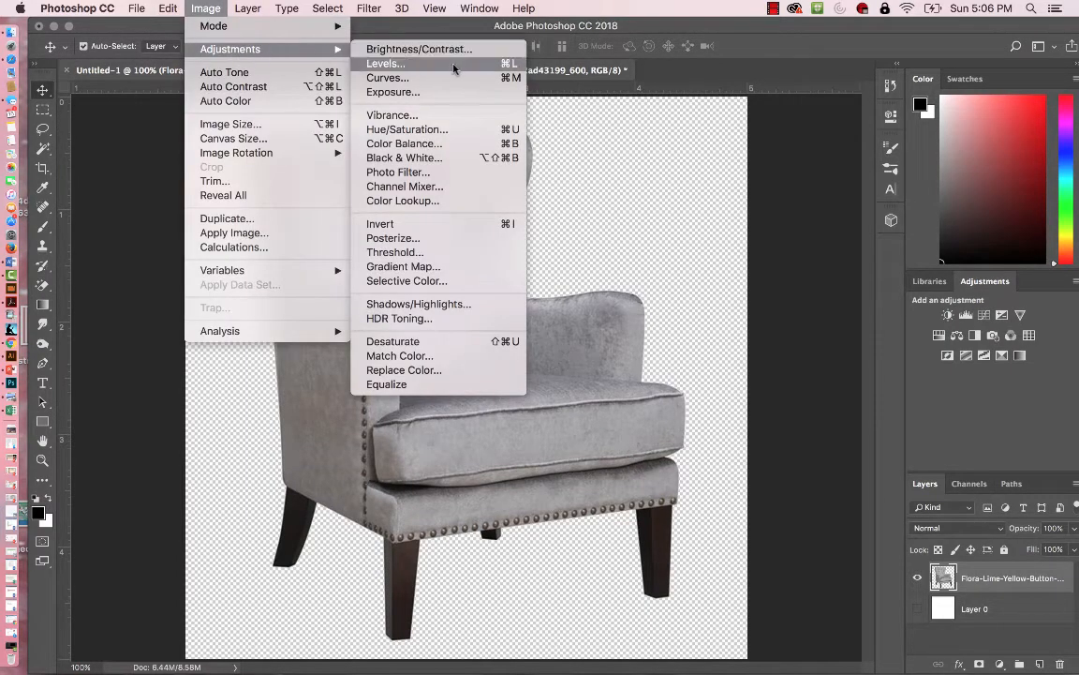
left_click(412, 49)
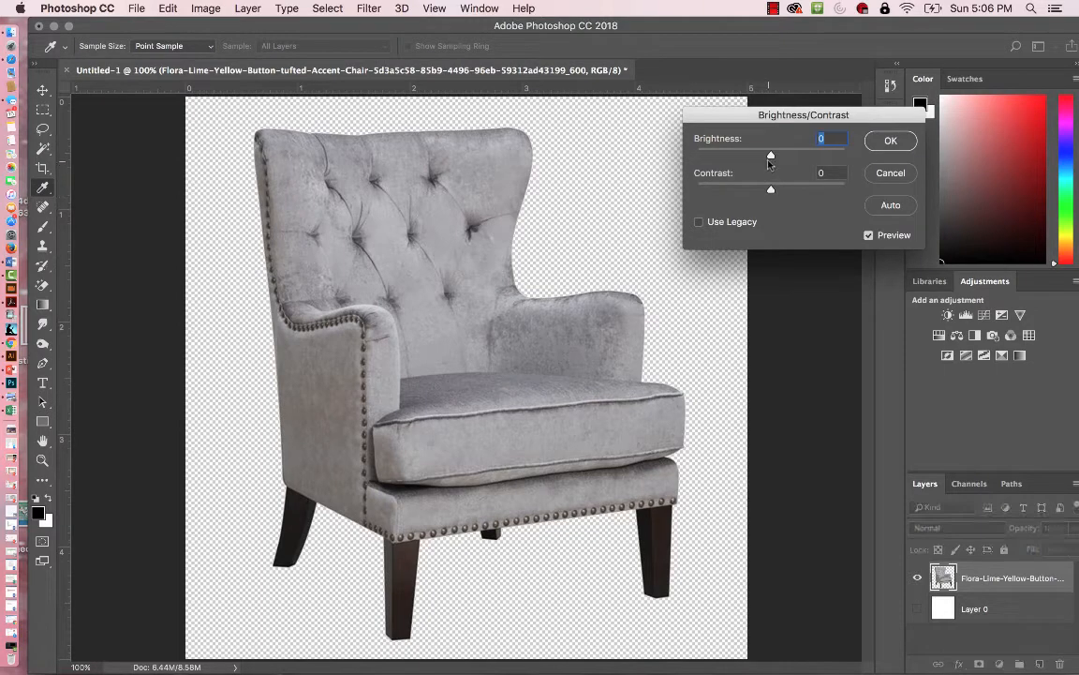
left_click(890, 173)
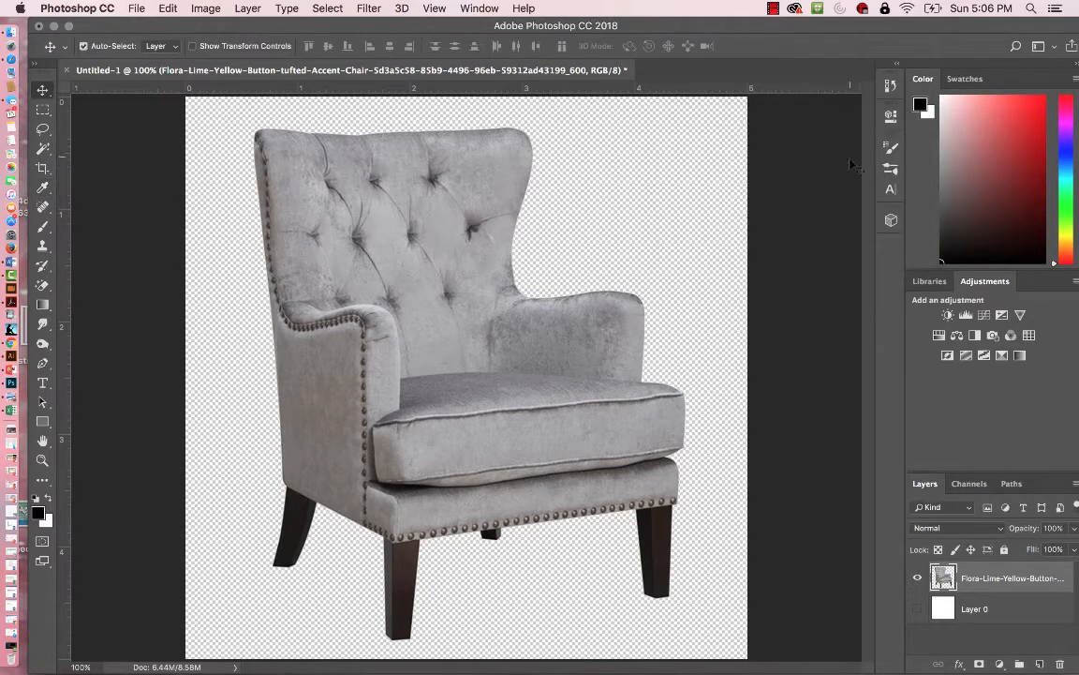
- Convert the chair layer to grayscale using a Black & White adjustment with the Default preset
left_click(194, 10)
mouse_move(199, 49)
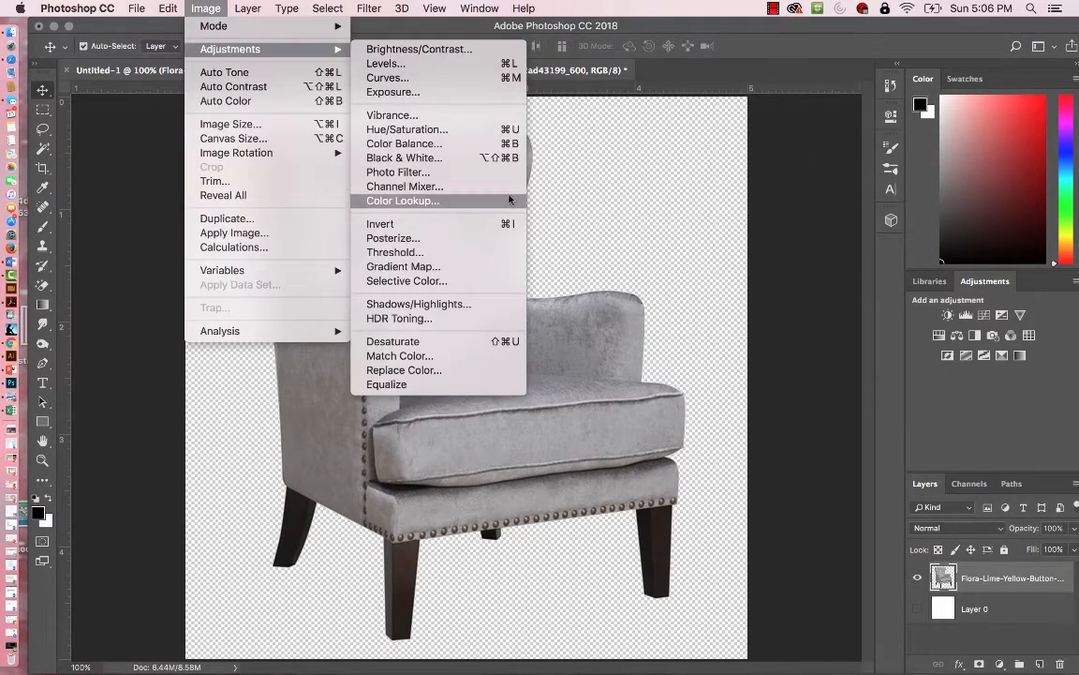
left_click(473, 159)
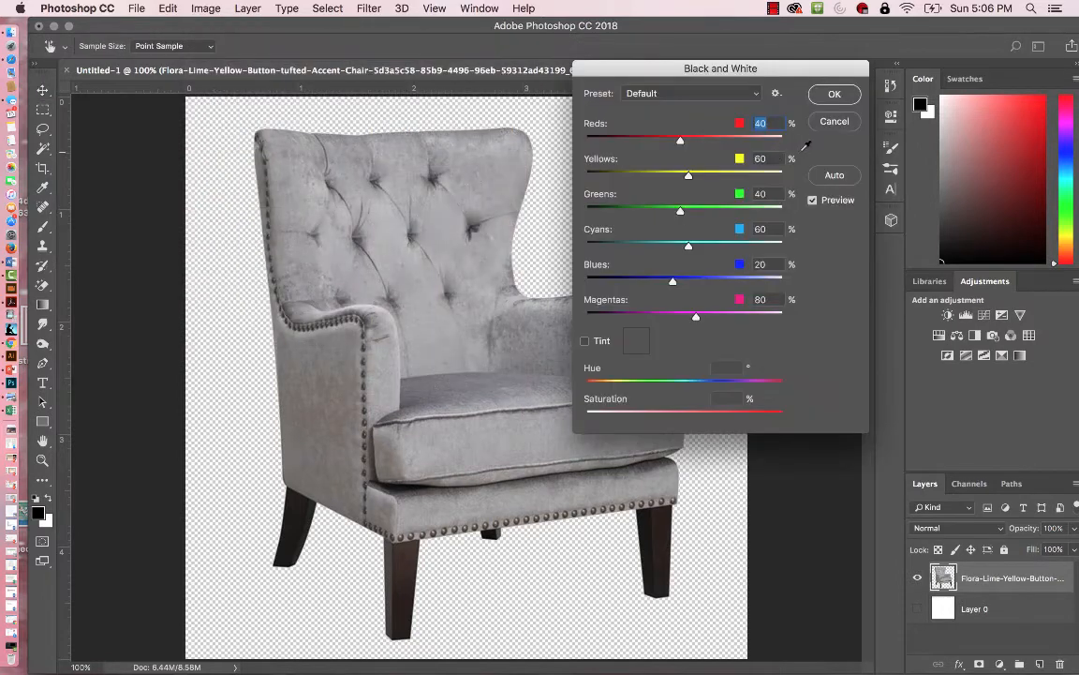
left_click(833, 95)
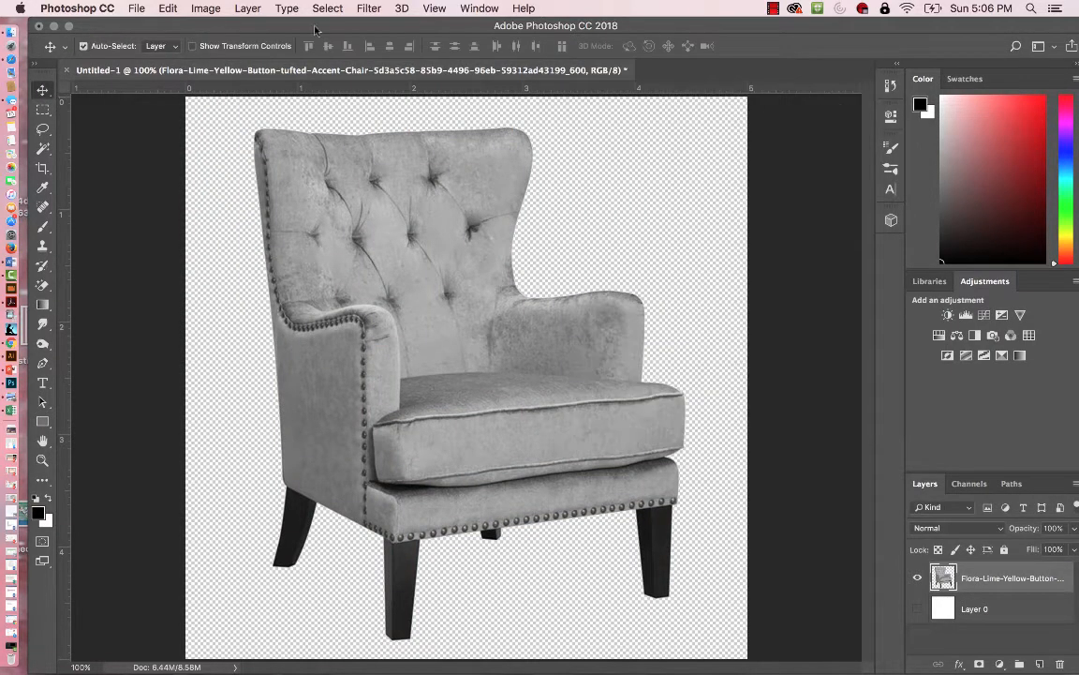
- Brighten the chair with a Brightness/Contrast adjustment of brightness 33 and contrast 5
left_click(206, 9)
mouse_move(198, 47)
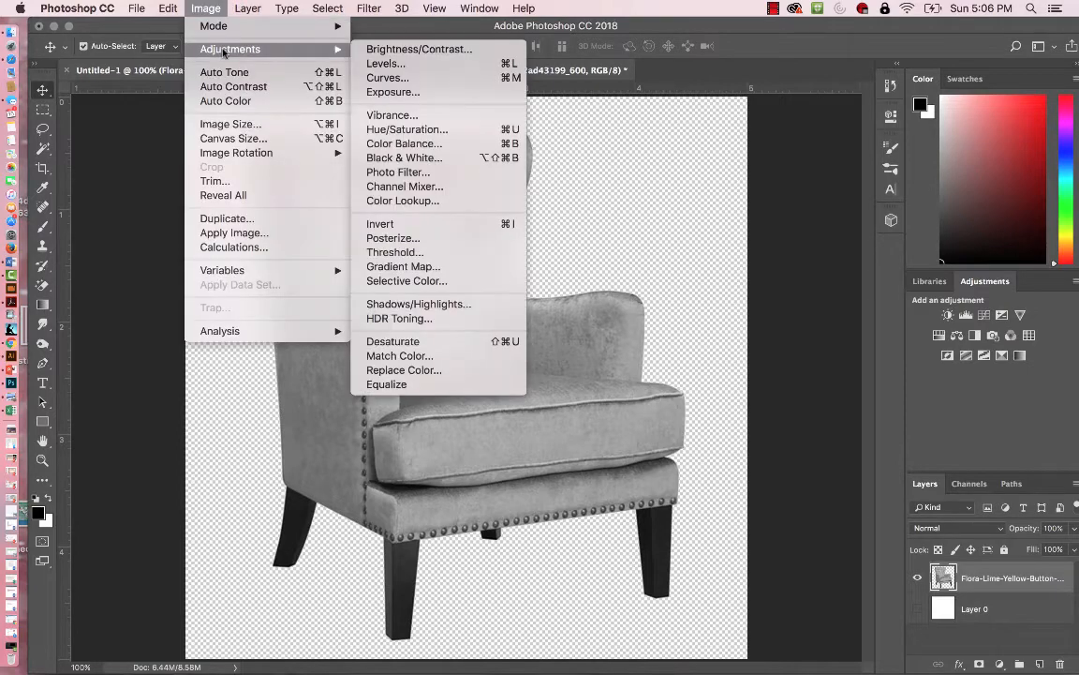
left_click(433, 54)
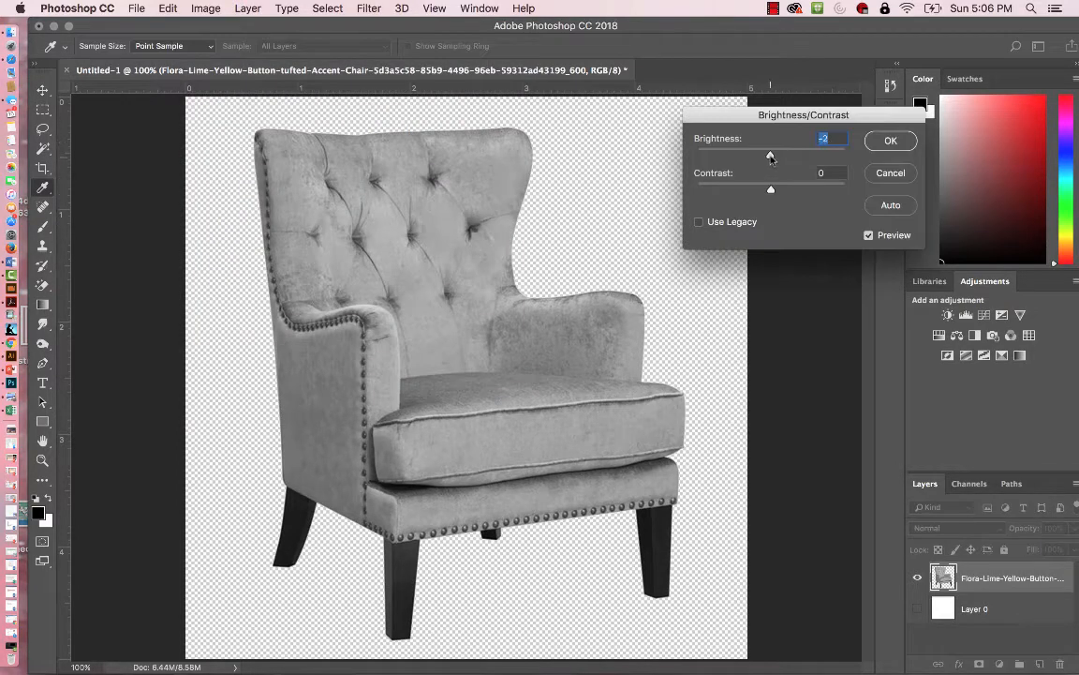
left_click_drag(772, 155, 777, 191)
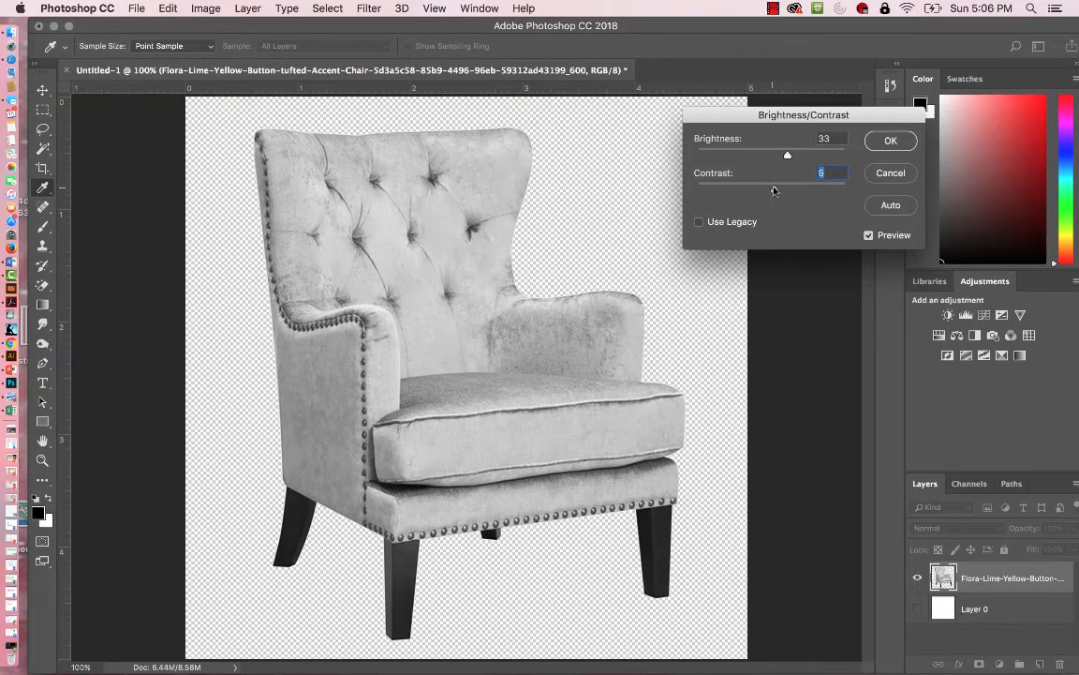
key("Return")
key("v")
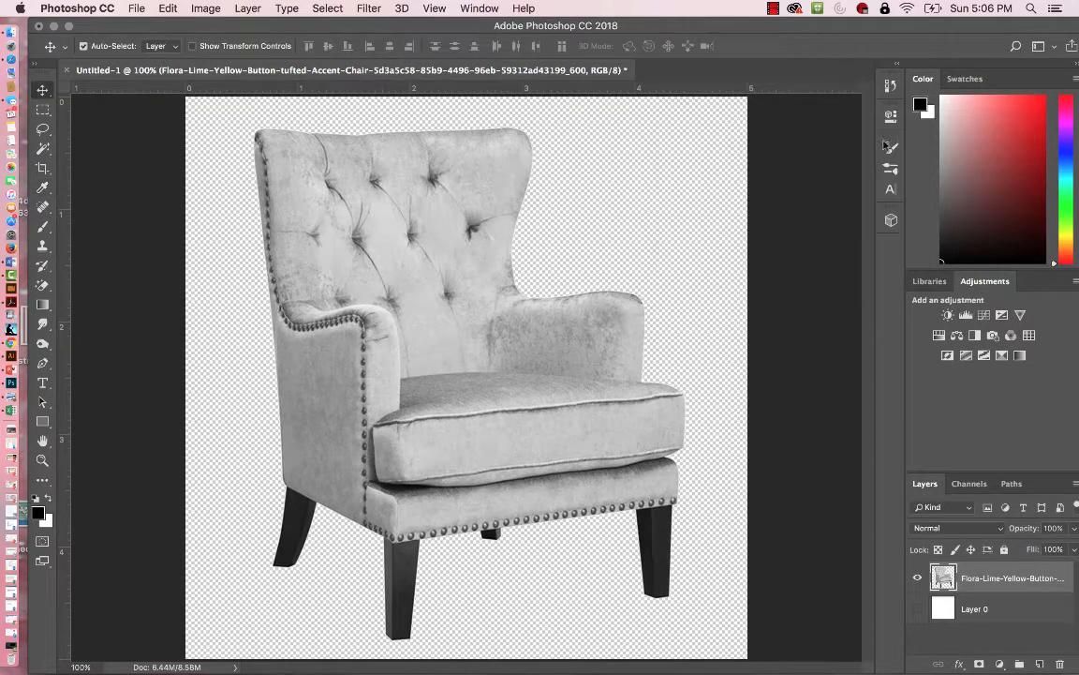
- Lighten the chair with an Exposure adjustment: exposure +0.46, offset +0.0628 and gamma correction 1.00
left_click(204, 9)
mouse_move(226, 50)
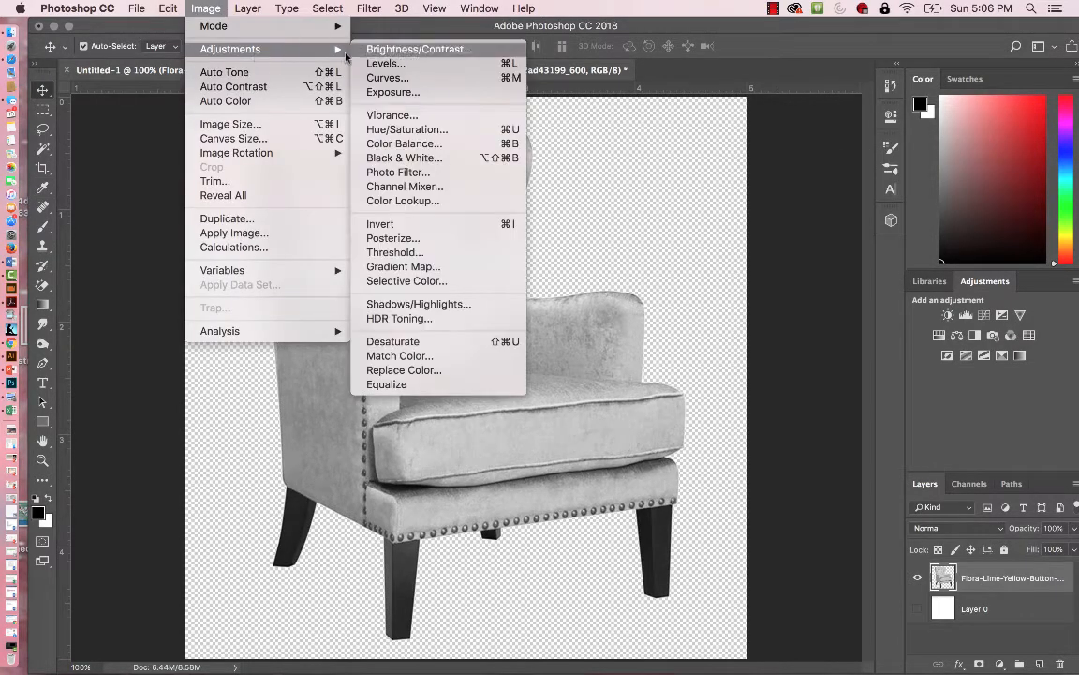
left_click(430, 93)
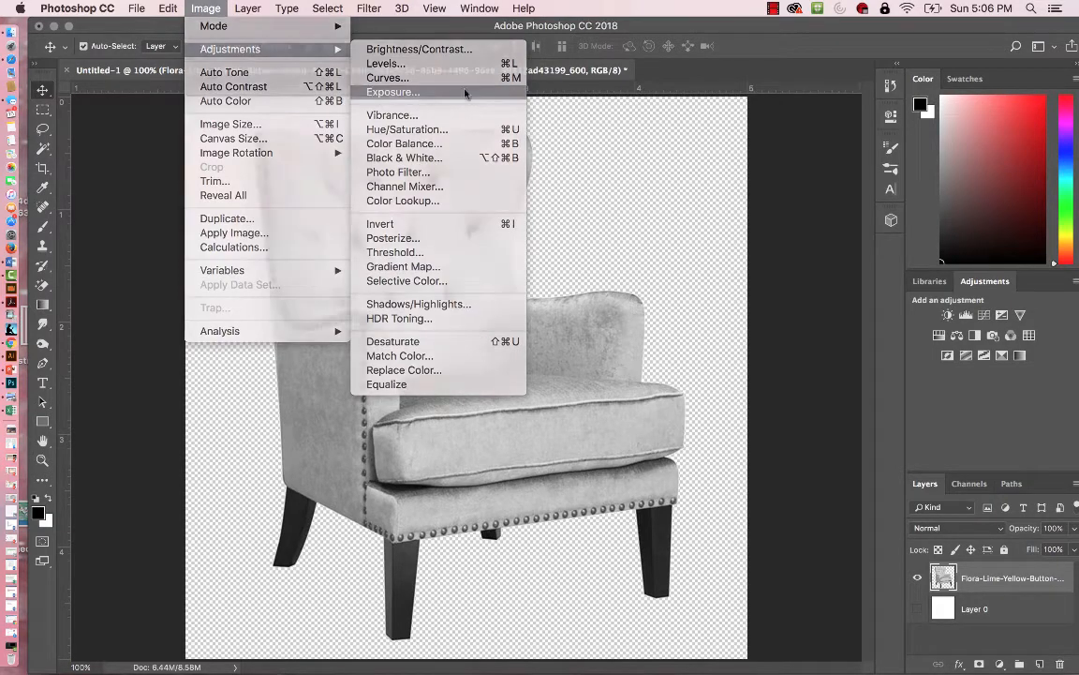
left_click_drag(718, 156, 730, 193)
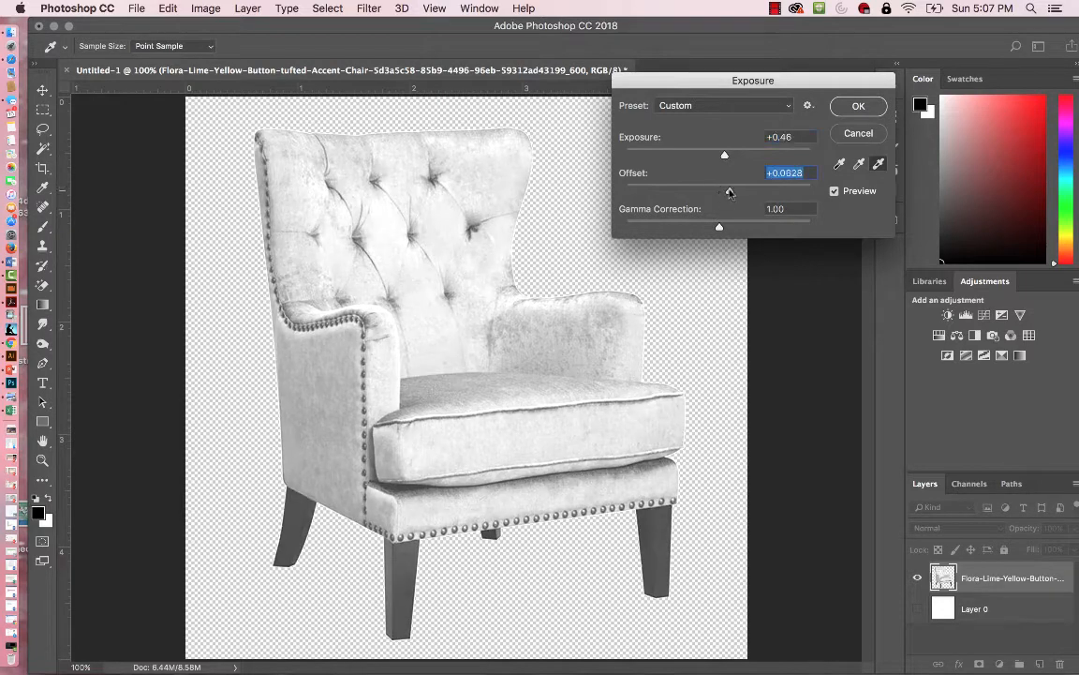
left_click(858, 107)
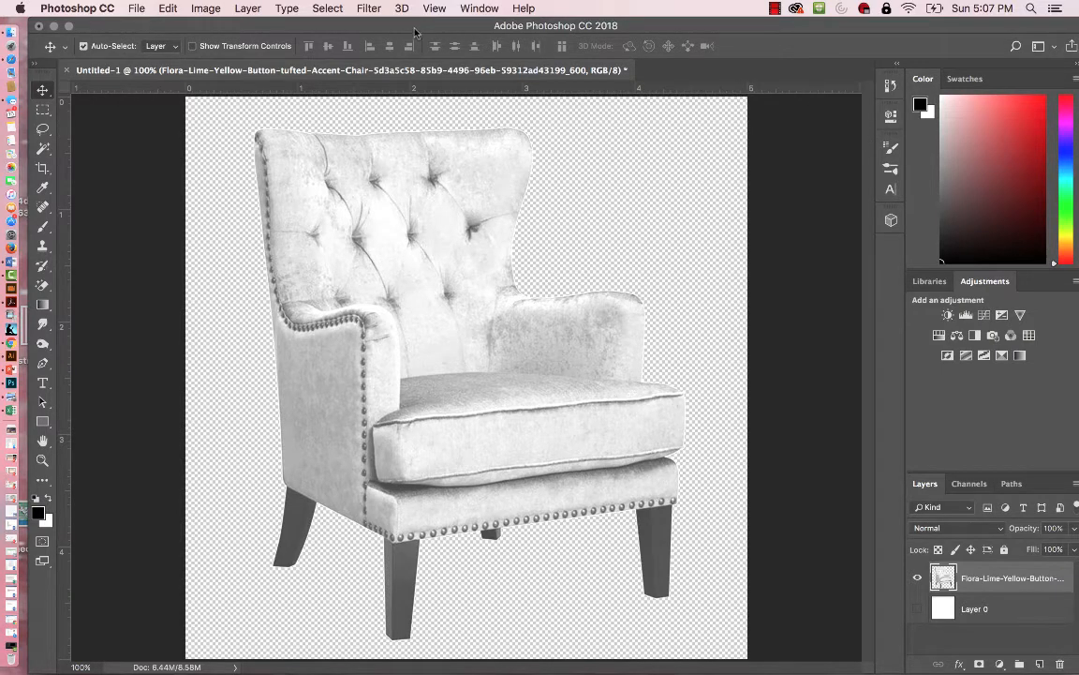
- Place the textile lady bugs pattern image into the document as a layer above the chair
left_click_drag(415, 33, 408, 36)
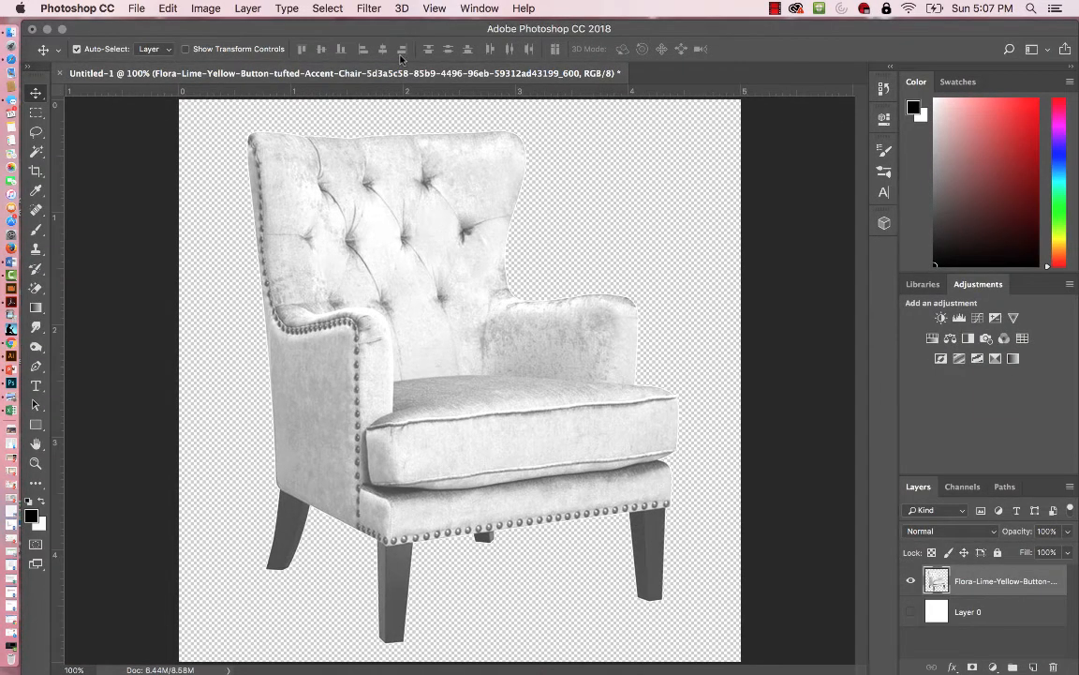
left_click_drag(313, 29, 365, 26)
left_click_drag(285, 26, 366, 27)
left_click_drag(95, 403, 529, 295)
left_click_drag(560, 25, 391, 9)
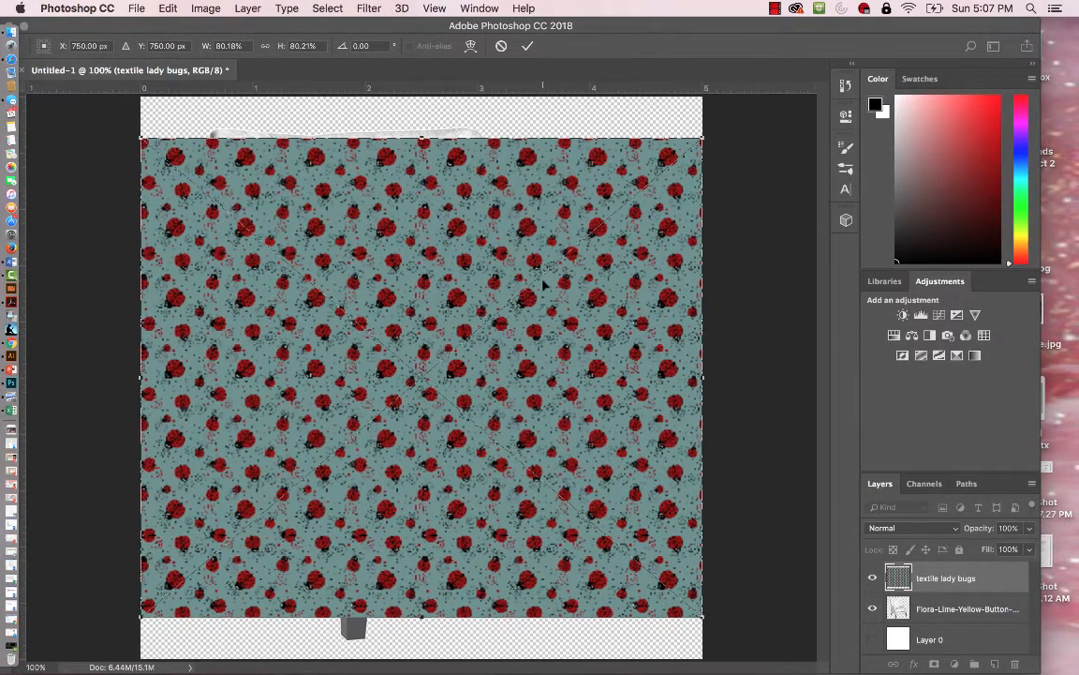
- Scale the textile lady bugs pattern up to about 173% and position it at Y 703 px so it covers the canvas
left_click_drag(544, 284, 538, 268)
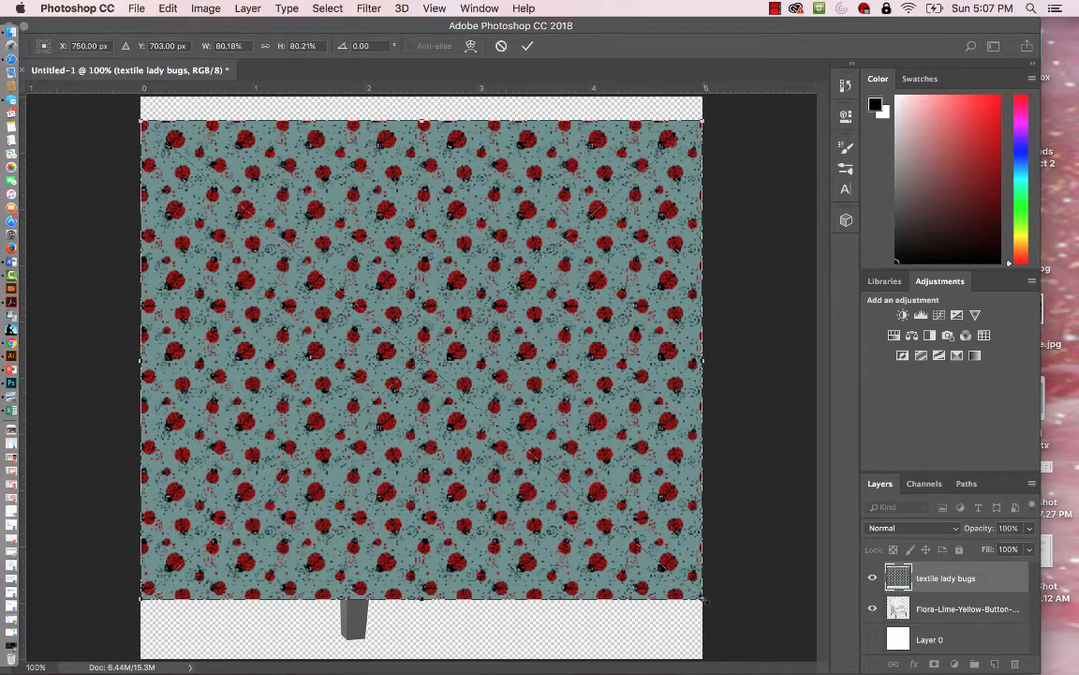
left_click_drag(703, 598, 805, 670)
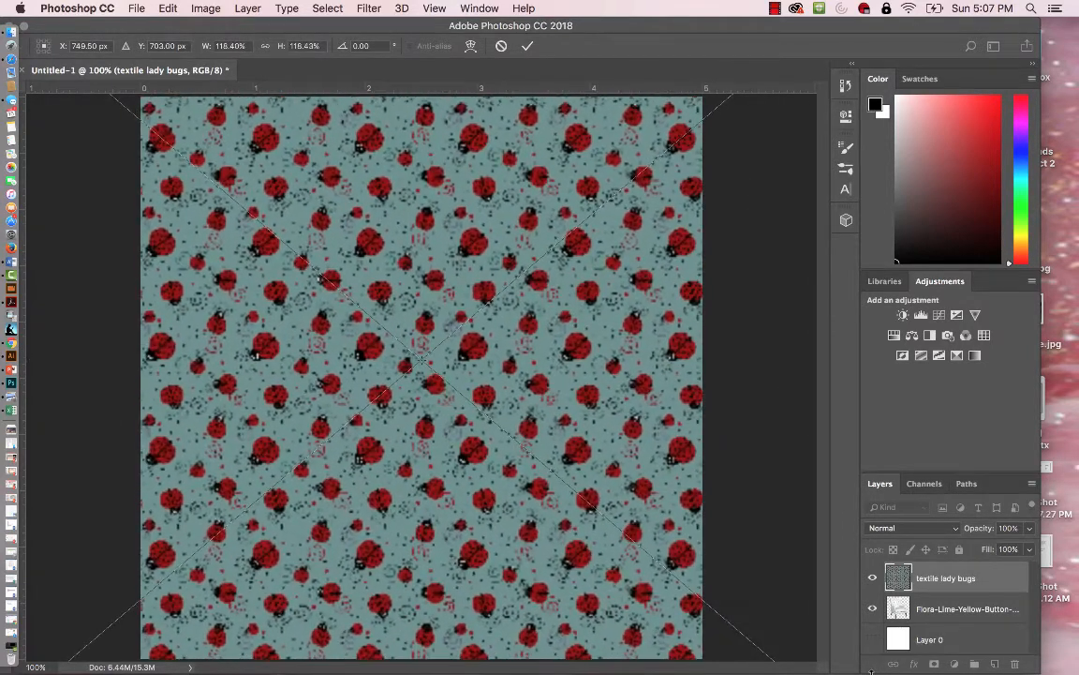
key("super+minus")
key("super+minus")
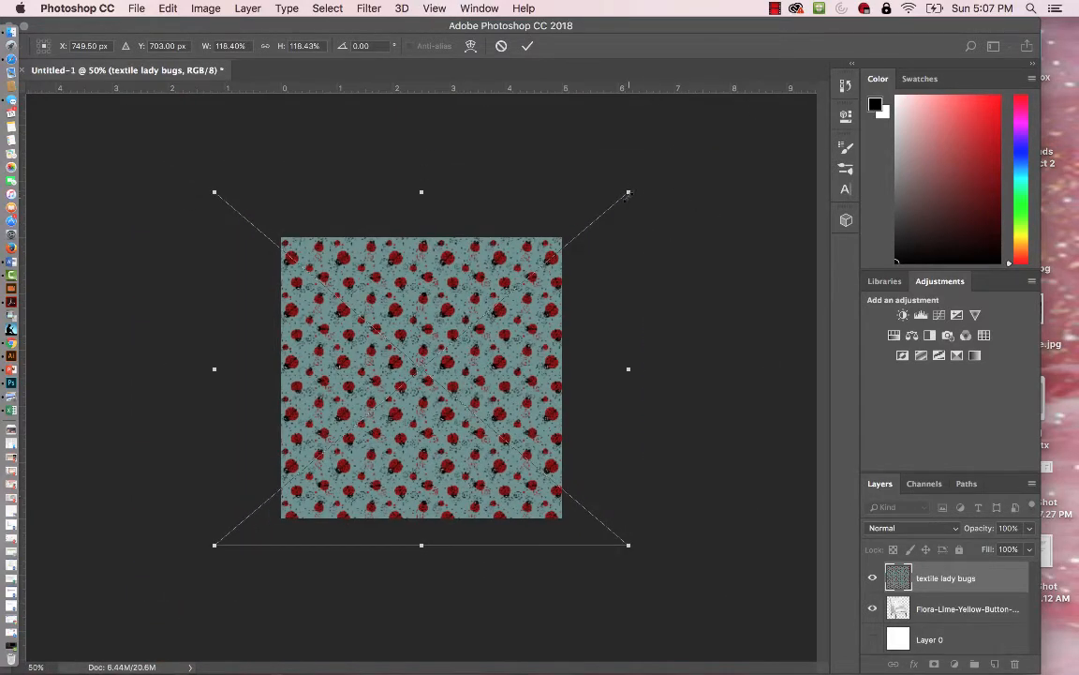
left_click_drag(629, 192, 734, 127)
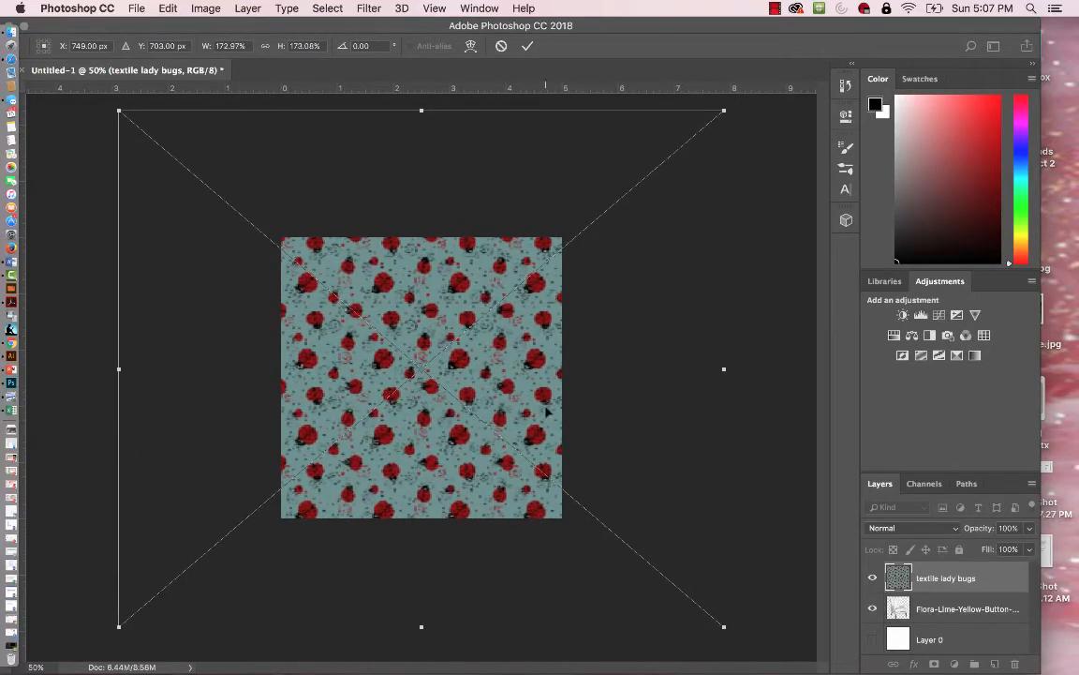
key("Return")
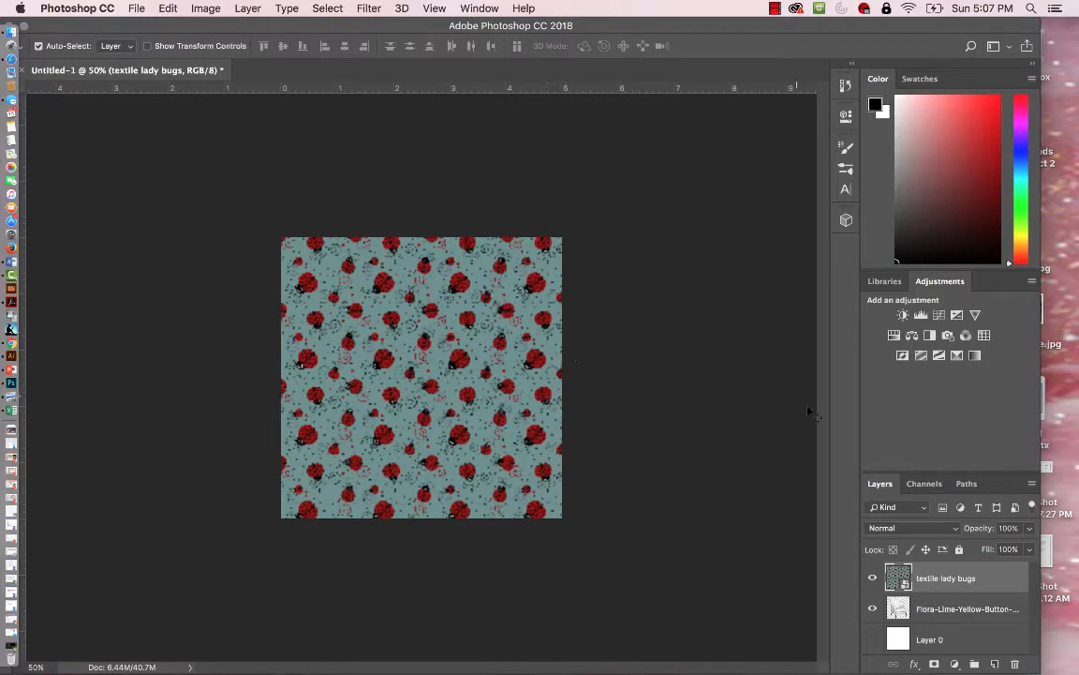
- Set the textile lady bugs layer to Multiply blending and clip it to the chair layer below
left_click(956, 532)
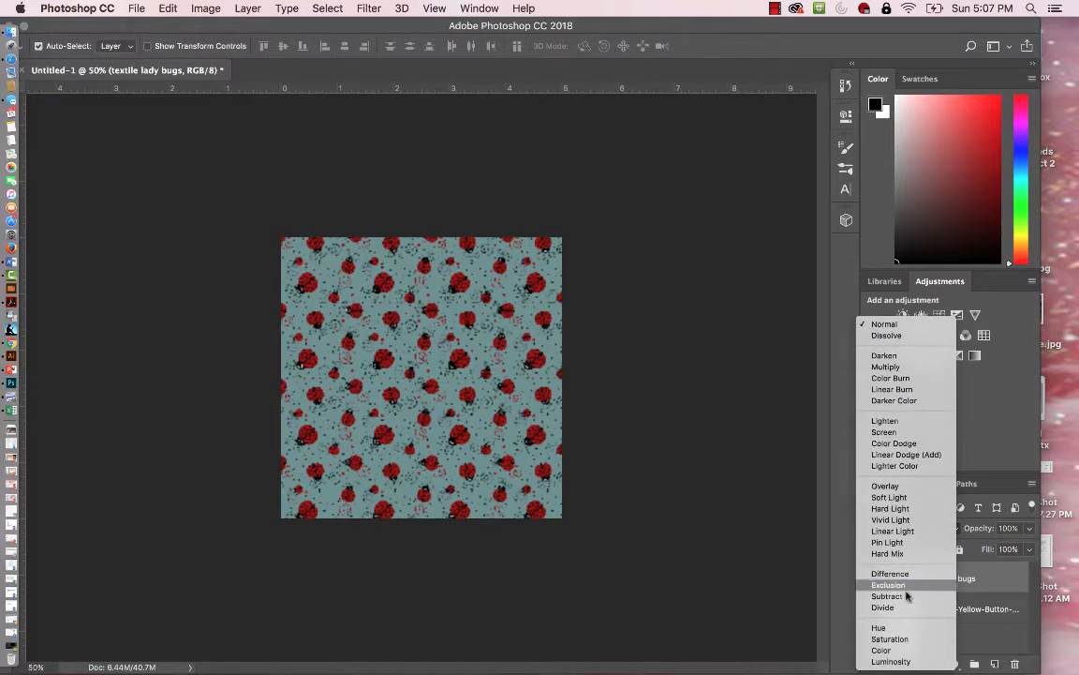
left_click(895, 367)
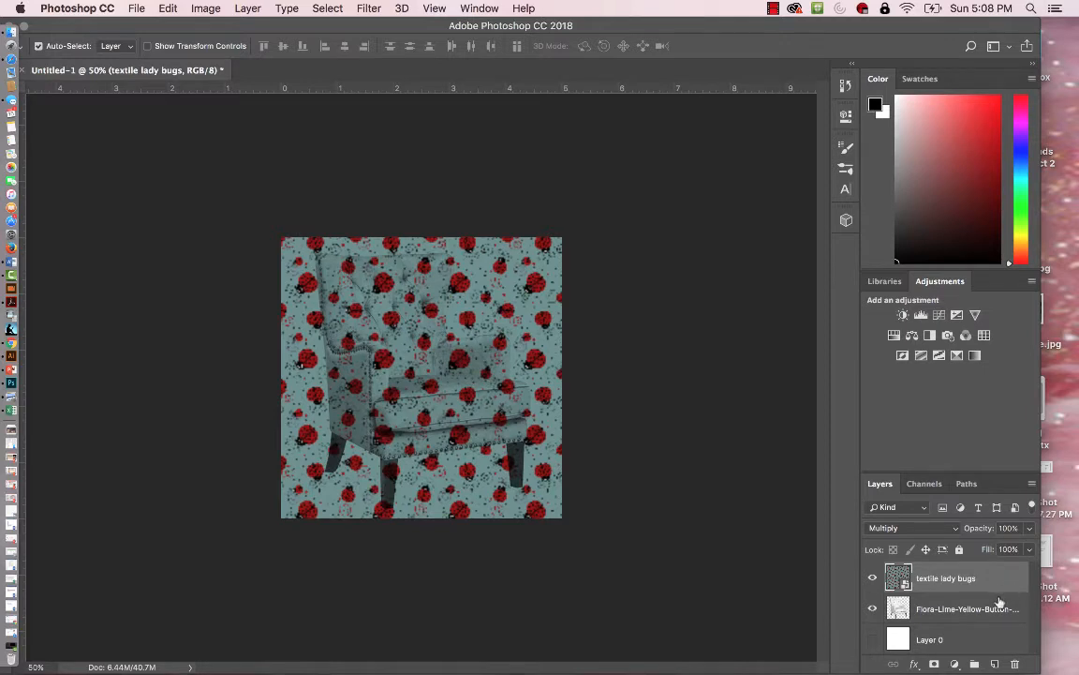
left_click(999, 590, "alt")
left_click(999, 586, "alt")
left_click(1000, 590, "alt")
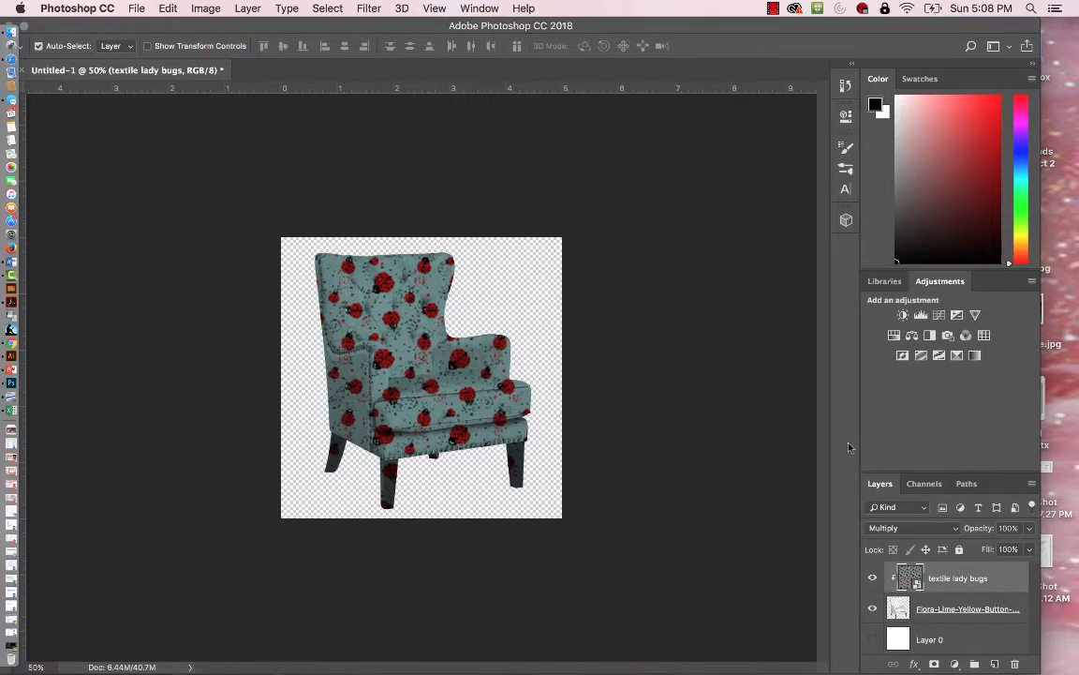
- Rasterize the textile lady bugs layer and set the regular Eraser tool to 100% opacity and 100% flow
key("super+equal")
key("super+equal")
key("super+equal")
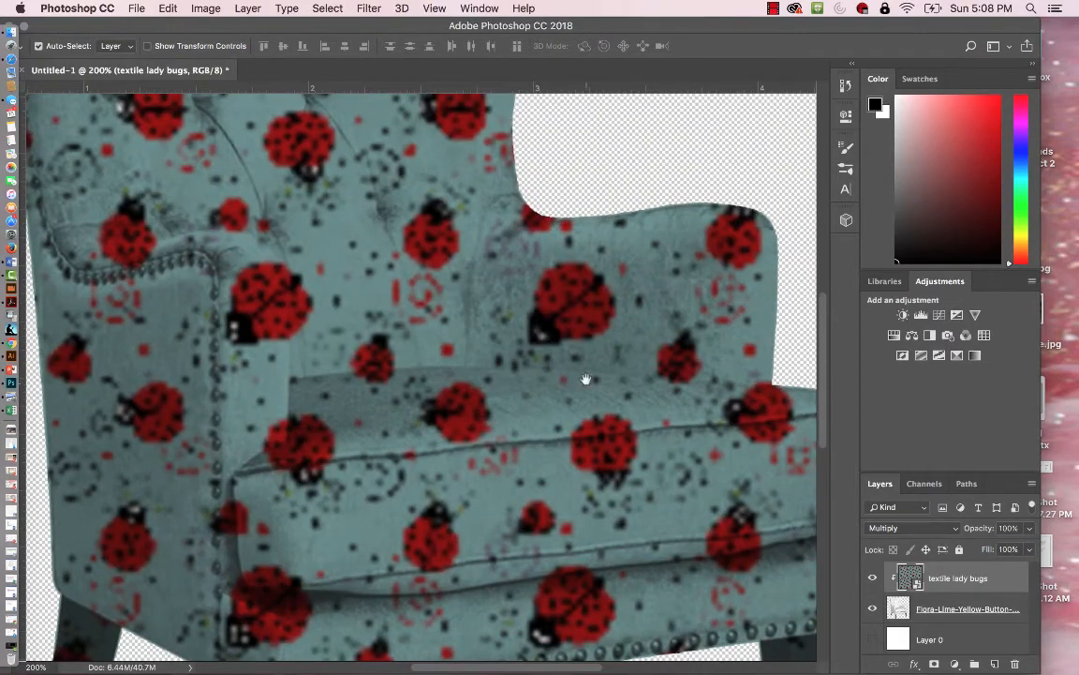
scroll(585, 379, "down", 10)
scroll(585, 379, "left", 3)
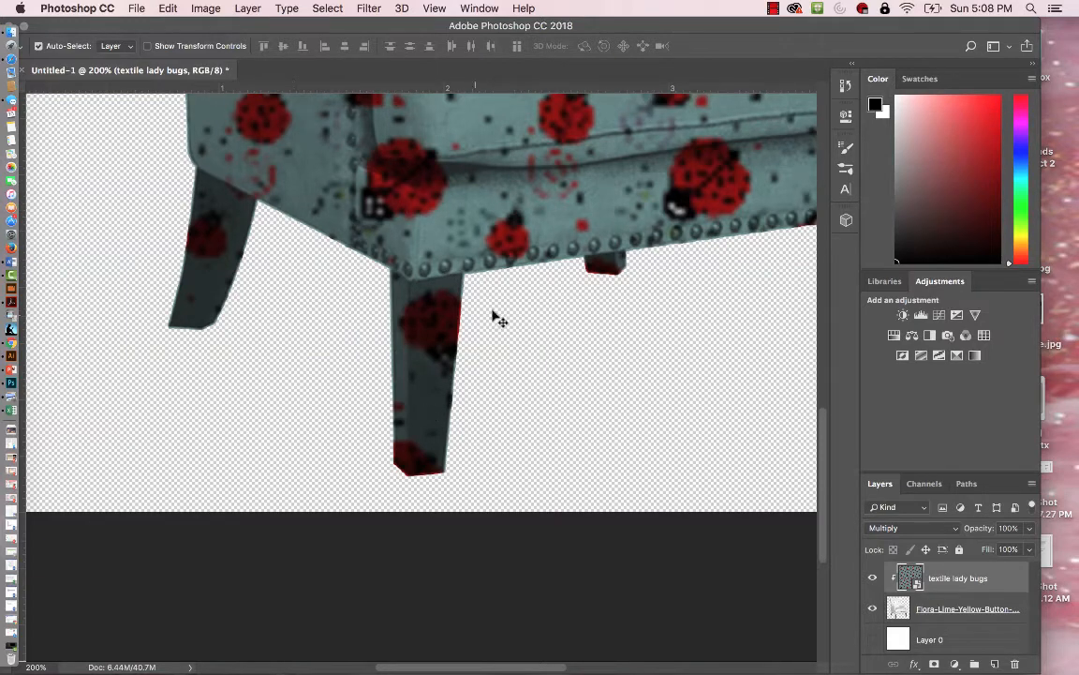
left_click_drag(188, 29, 230, 29)
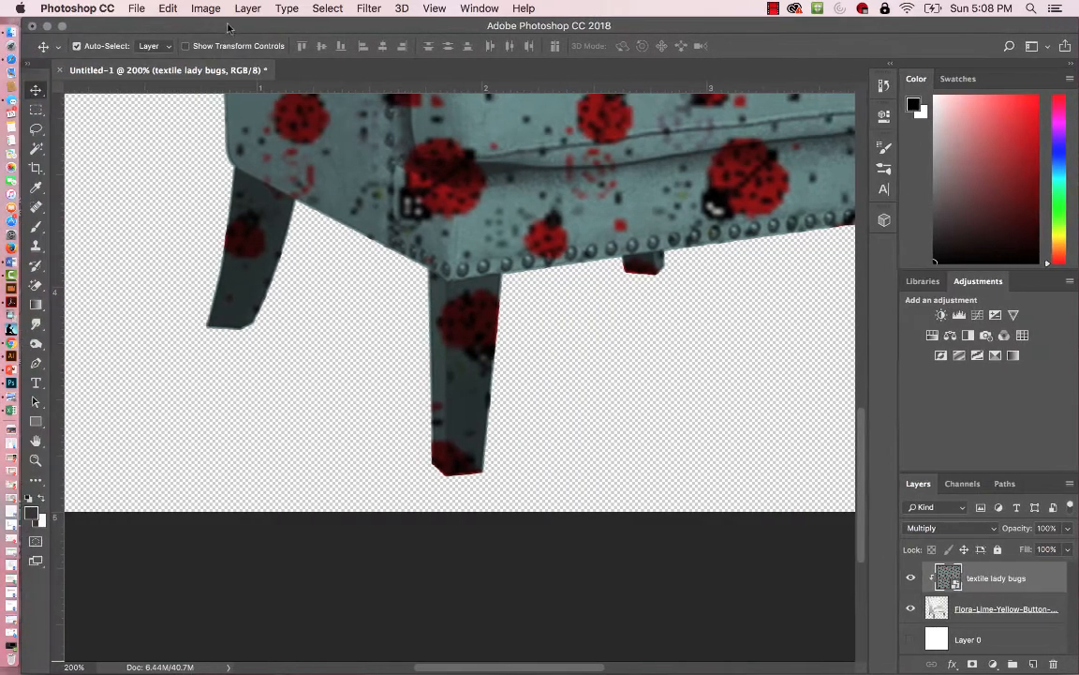
left_click(39, 286)
left_click(38, 286)
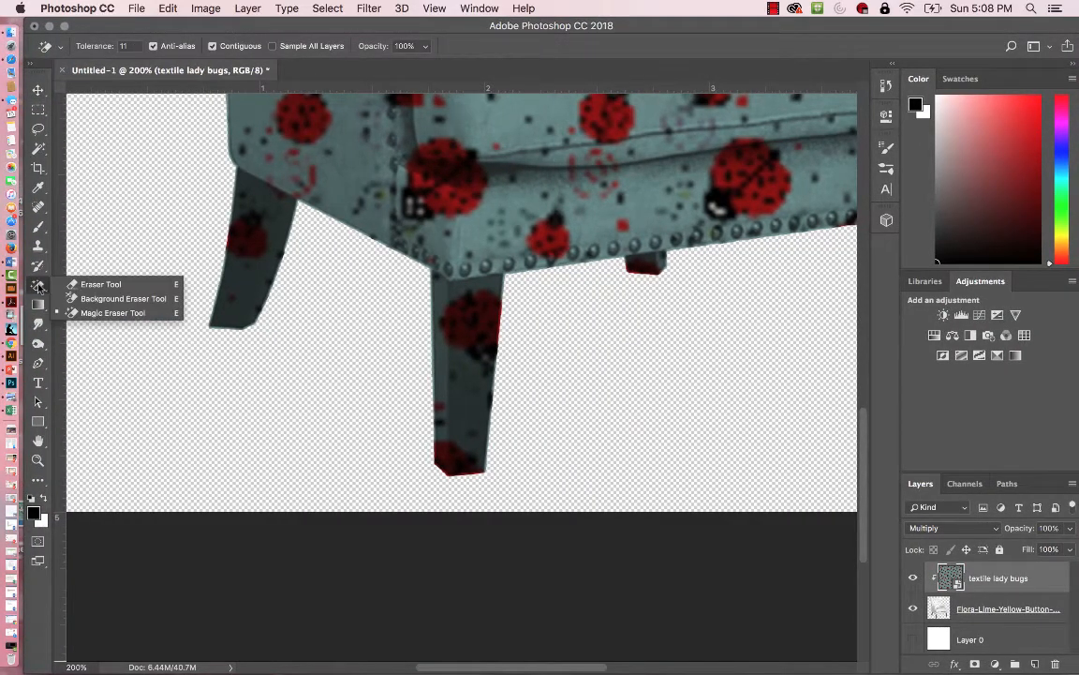
left_click(98, 284)
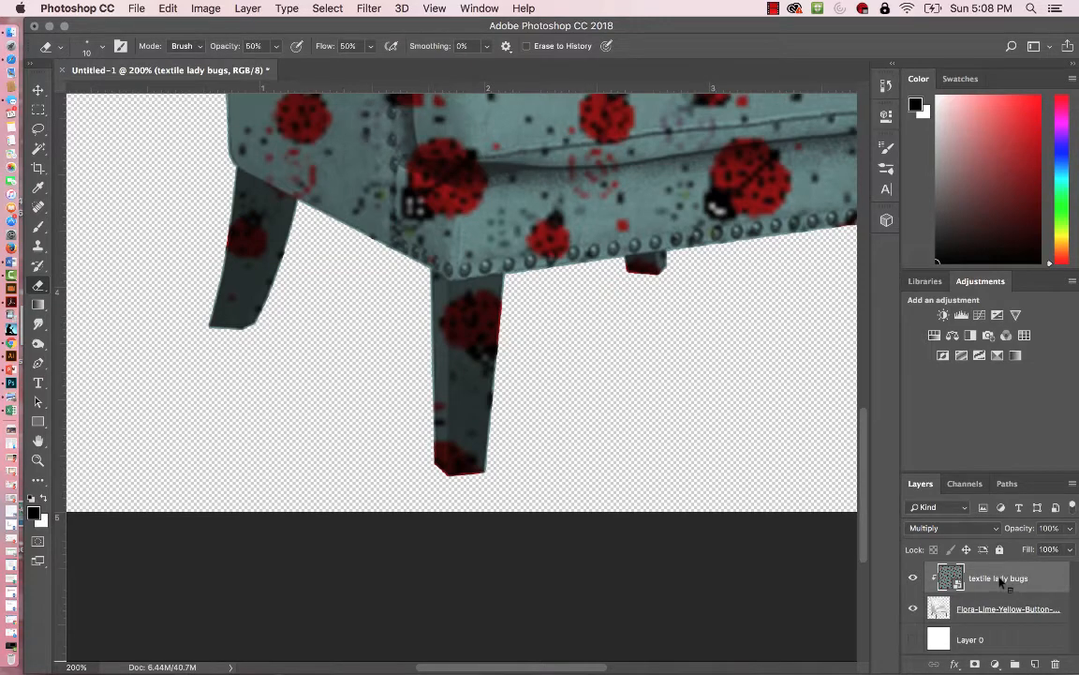
right_click(1000, 581)
left_click(881, 281)
key("0")
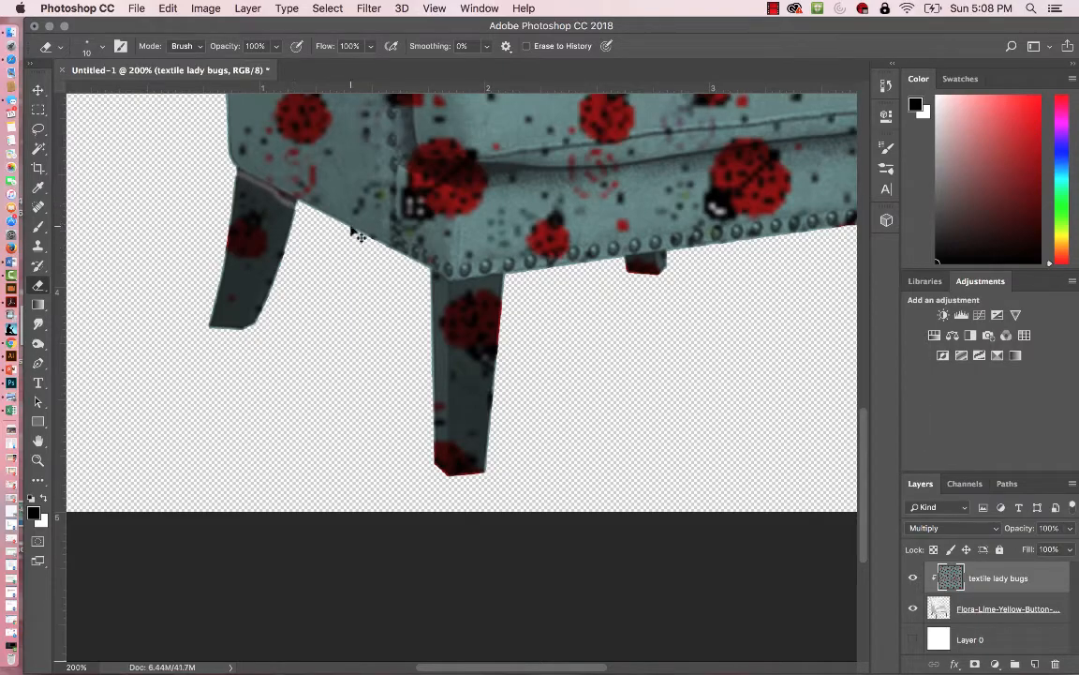
- Undo the test erasure and erase a straight line of pattern along the top of the chair's left leg with a size 10 brush
key("super+z")
key("z")
mouse_move(265, 174)
left_mouse_down()
mouse_move(376, 249)
mouse_move(325, 183)
left_mouse_up()
key("e")
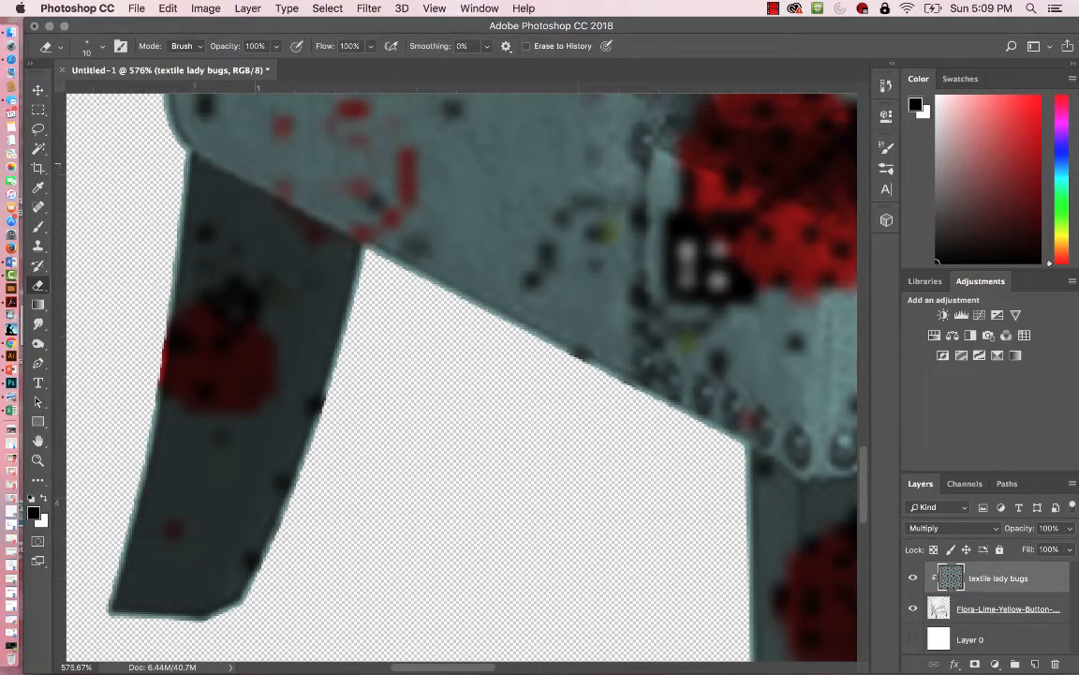
left_click(187, 163)
left_click(362, 251, "shift")
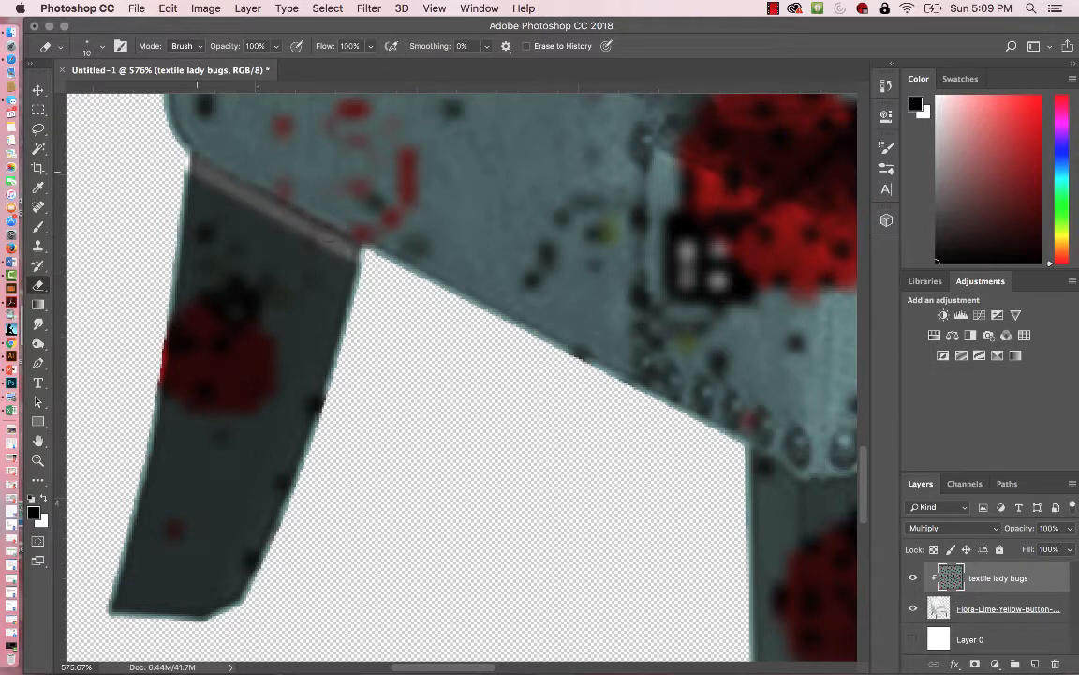
left_click(187, 163, "shift")
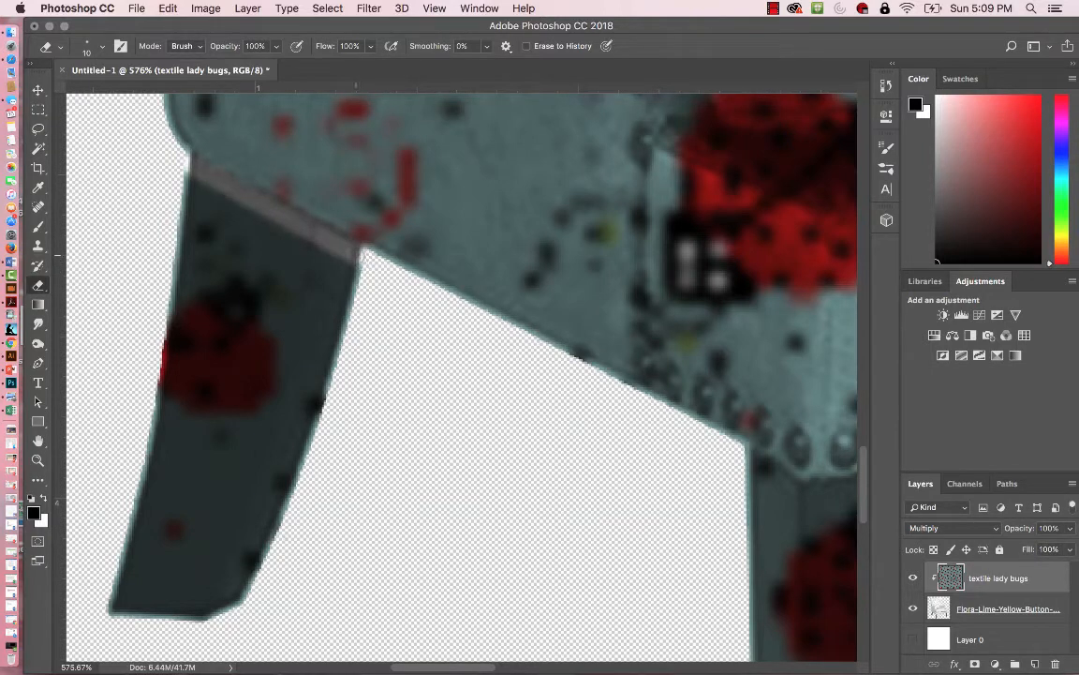
- Erase the ladybug pattern from the rest of the left leg with the eraser enlarged to size 40
mouse_move(323, 281)
left_mouse_down()
mouse_move(313, 245)
mouse_move(292, 251)
mouse_move(178, 174)
mouse_move(171, 277)
mouse_move(187, 224)
mouse_move(221, 244)
mouse_move(244, 228)
mouse_move(303, 319)
left_mouse_up()
key("bracketright")
key("bracketright")
key("bracketright")
mouse_move(246, 255)
left_mouse_down()
mouse_move(305, 274)
mouse_move(168, 364)
left_mouse_up()
mouse_move(161, 461)
left_mouse_down()
mouse_move(127, 543)
mouse_move(183, 560)
mouse_move(294, 426)
mouse_move(295, 492)
mouse_move(205, 578)
mouse_move(305, 597)
left_mouse_up()
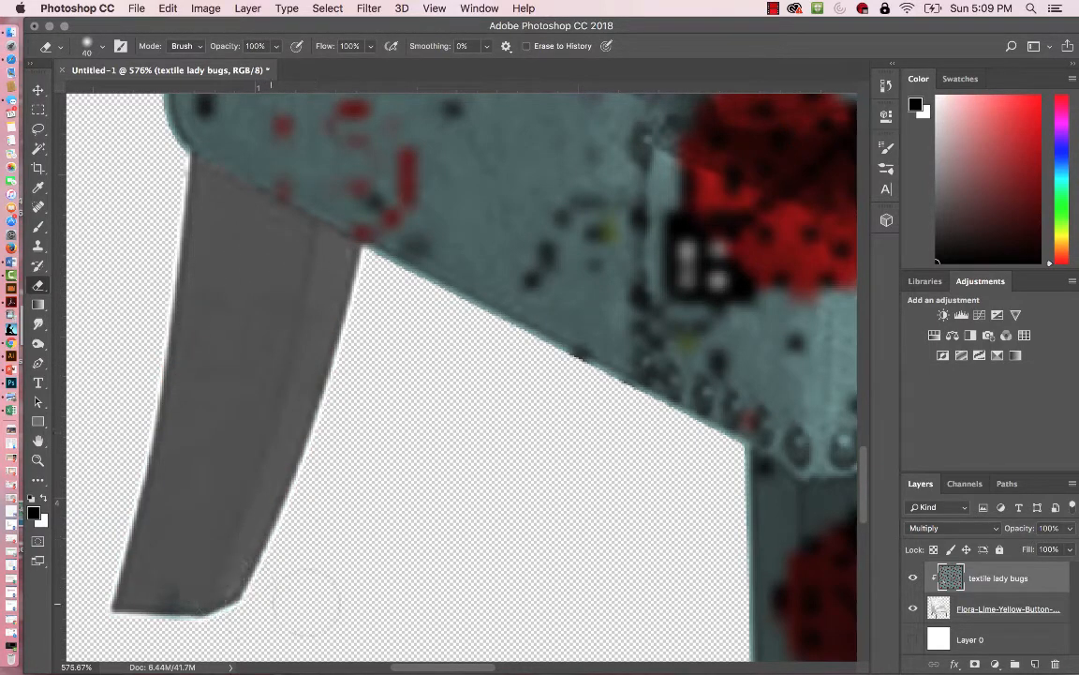
- Erase the pattern from the lower part of the front middle leg and from the small rear leg with the size 40 eraser
mouse_move(453, 516)
left_mouse_down()
mouse_move(251, 410)
mouse_move(116, 193)
mouse_move(56, 138)
left_mouse_up()
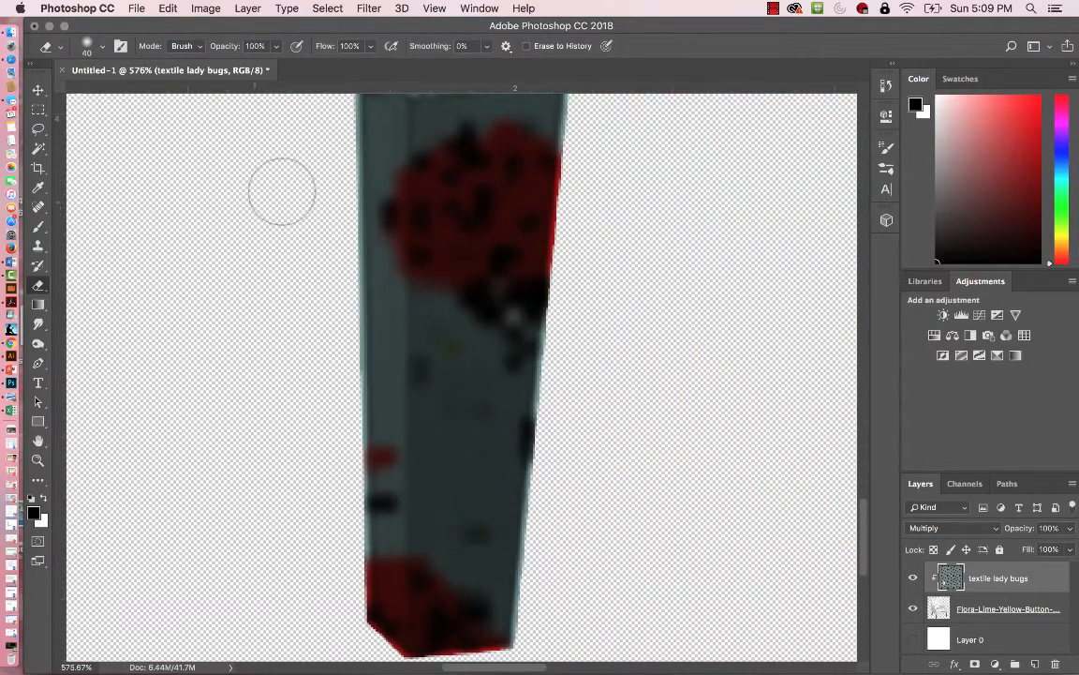
mouse_move(309, 169)
left_mouse_down()
mouse_move(633, 225)
mouse_move(362, 253)
mouse_move(487, 356)
mouse_move(327, 435)
mouse_move(347, 535)
mouse_move(506, 572)
mouse_move(373, 631)
mouse_move(445, 570)
left_mouse_up()
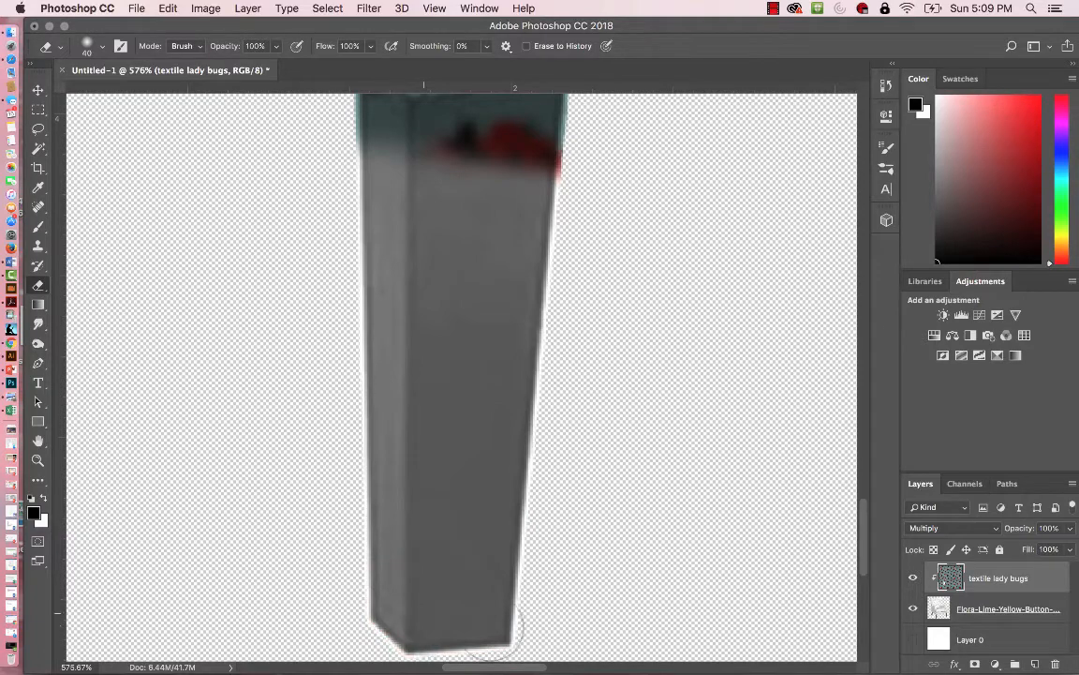
scroll(558, 532, "up", 5)
scroll(558, 532, "right", 8)
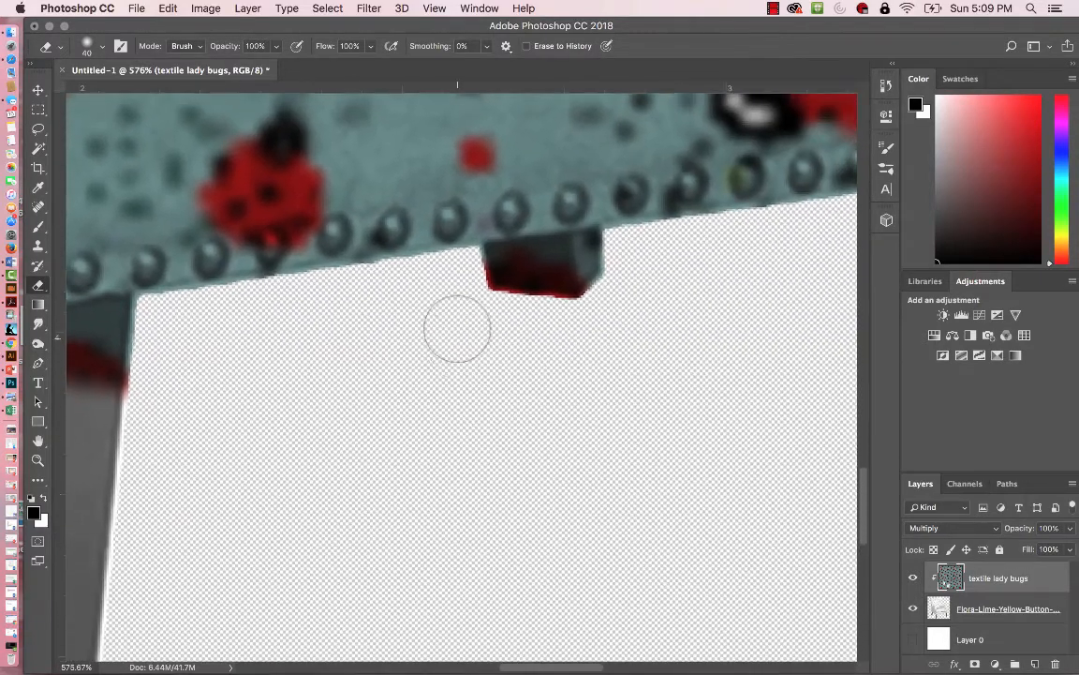
left_click_drag(596, 296, 509, 313)
- Erase the pattern from the right leg below its joint with the seat, using a size 30 eraser
mouse_move(587, 380)
left_mouse_down()
mouse_move(323, 342)
mouse_move(306, 386)
mouse_move(183, 499)
mouse_move(255, 464)
mouse_move(219, 380)
mouse_move(139, 320)
left_mouse_up()
mouse_move(432, 252)
left_mouse_down()
mouse_move(446, 246)
mouse_move(533, 320)
mouse_move(494, 429)
mouse_move(698, 499)
mouse_move(572, 591)
mouse_move(629, 562)
left_mouse_up()
mouse_move(630, 628)
left_mouse_down()
mouse_move(645, 277)
mouse_move(703, 212)
mouse_move(657, 199)
mouse_move(581, 235)
left_mouse_up()
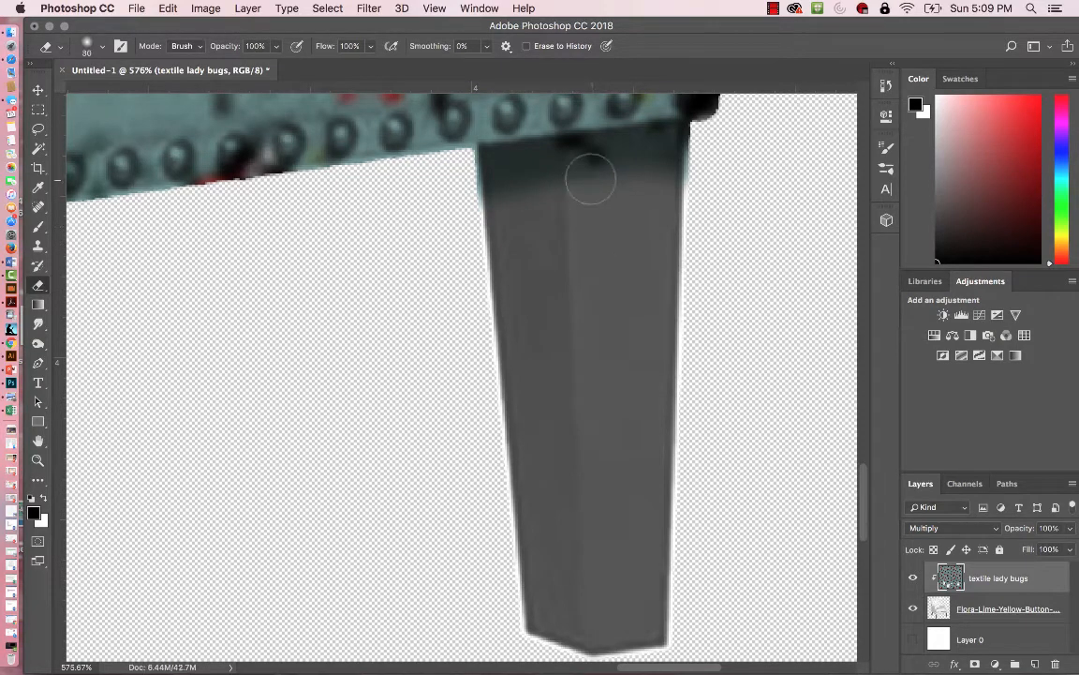
- Erase the remaining pattern at the top of the right leg up to the upholstery edge with a size 8 eraser
key("bracketleft")
key("bracketleft")
key("bracketleft")
left_click_drag(493, 141, 475, 148)
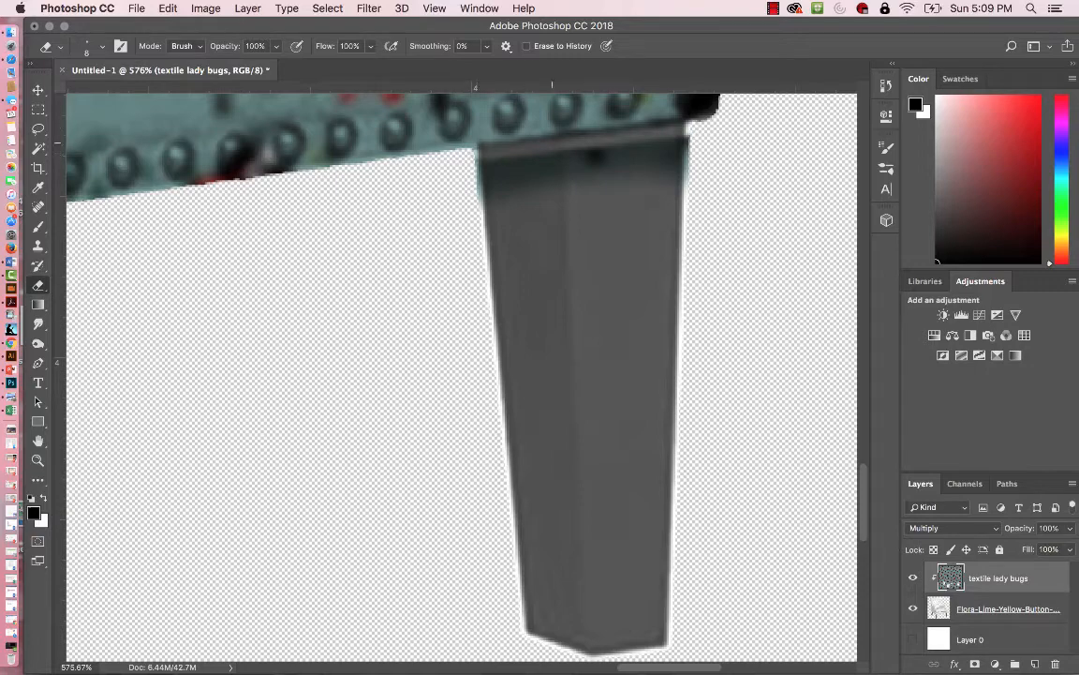
left_click_drag(660, 126, 529, 140)
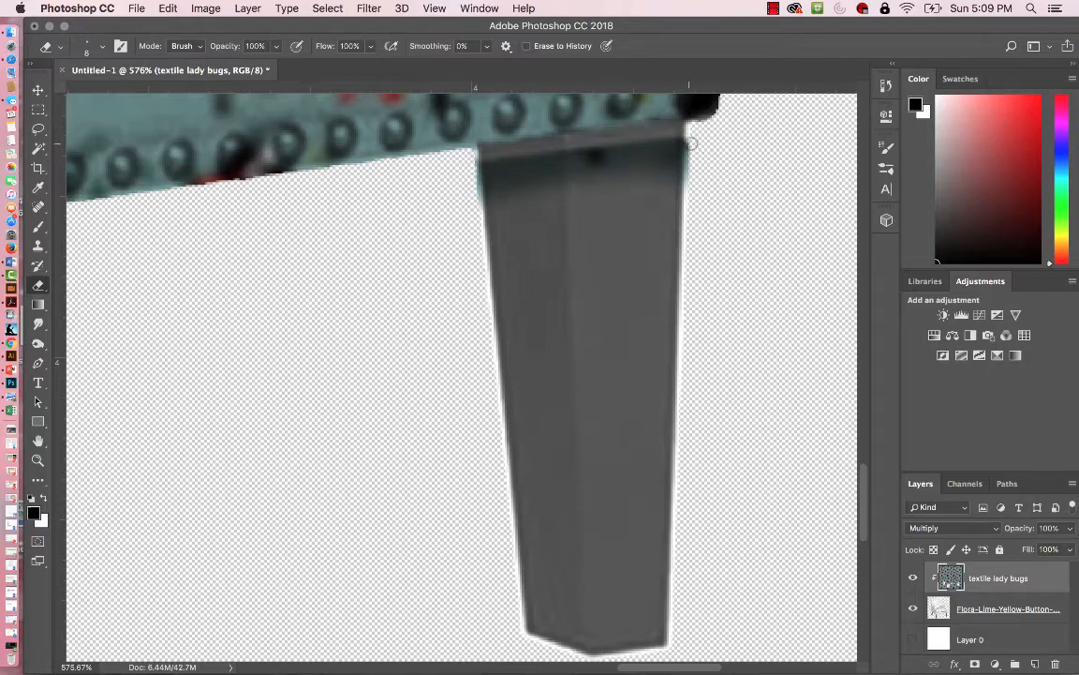
left_click(481, 163, "shift")
mouse_move(482, 165)
left_mouse_down()
mouse_move(530, 163)
mouse_move(510, 159)
left_mouse_up()
mouse_move(630, 147)
left_mouse_down()
mouse_move(645, 171)
mouse_move(696, 159)
mouse_move(473, 194)
left_mouse_up()
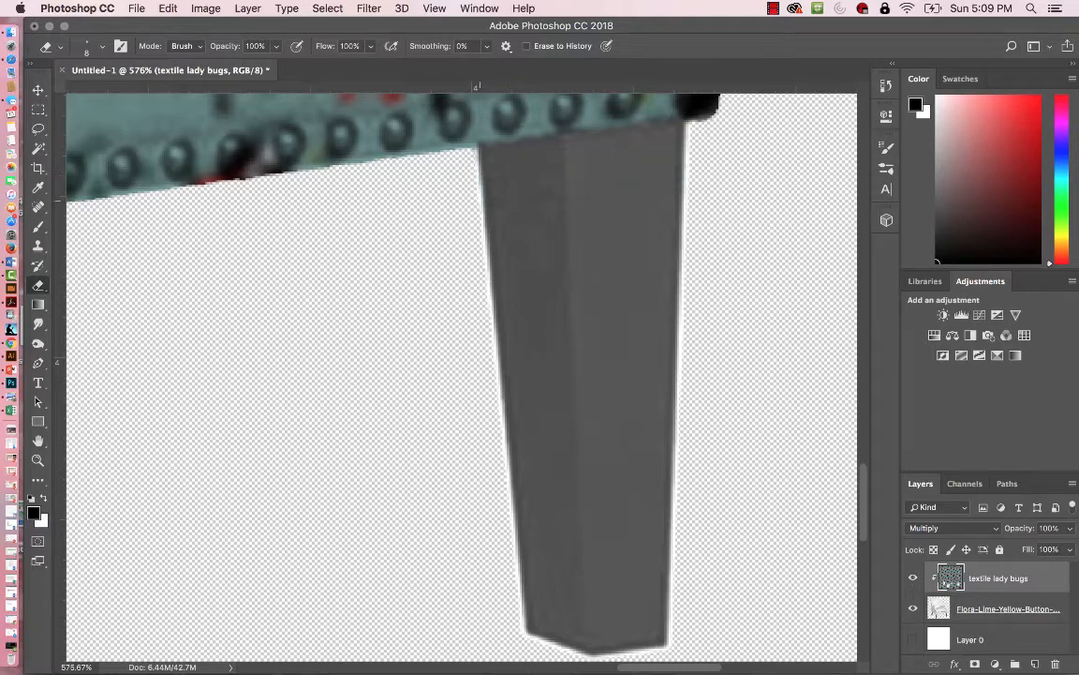
- Clean up the pattern left along the top of the small rear leg with the size 8 eraser
left_click_drag(375, 297, 674, 296)
left_click_drag(363, 343, 712, 313)
mouse_move(303, 370)
left_mouse_down()
mouse_move(503, 348)
mouse_move(496, 343)
left_mouse_up()
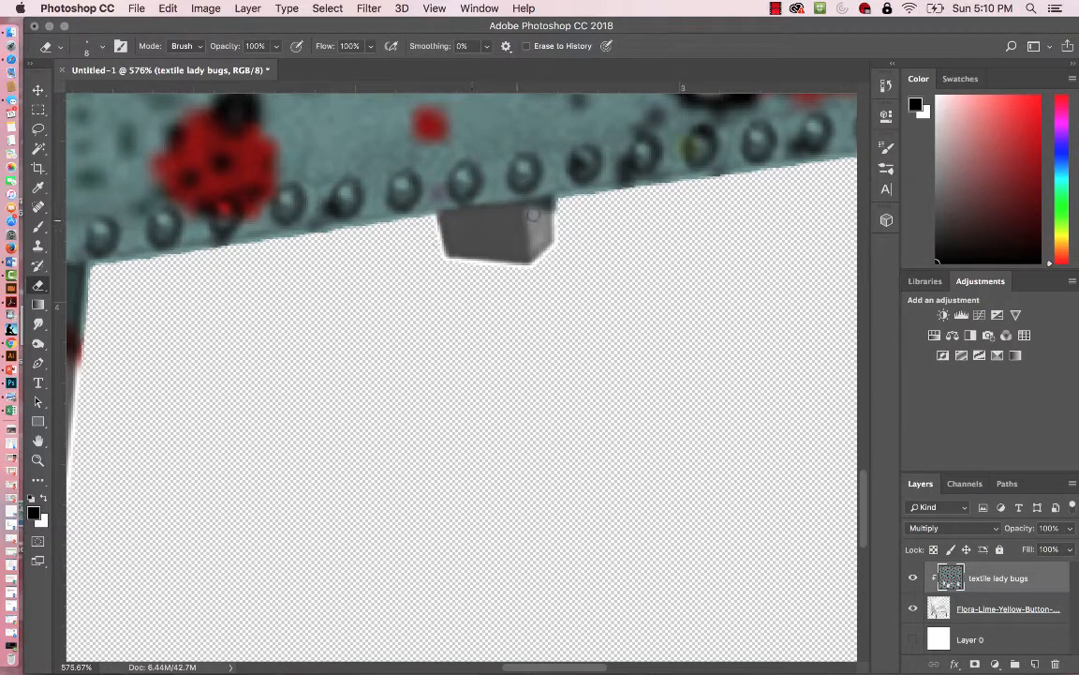
- Undo the stray straight erasure and erase the pattern along the angled top edge of the front middle leg
left_click_drag(393, 323, 600, 302)
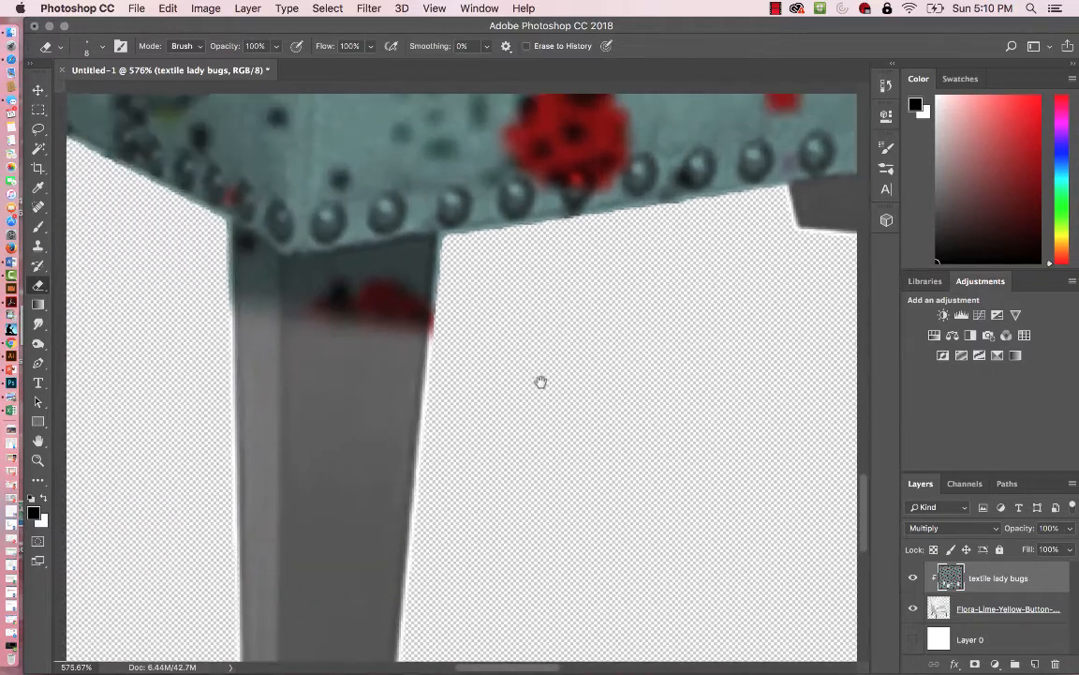
left_click_drag(322, 231, 538, 233)
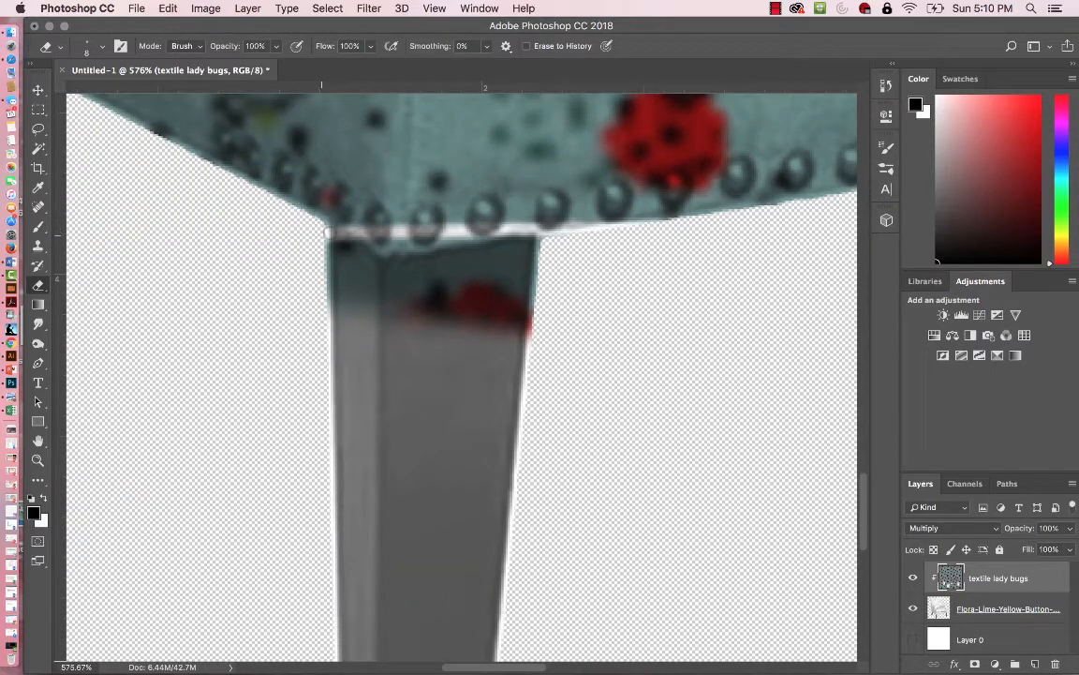
key("super+z")
left_click_drag(326, 234, 379, 265)
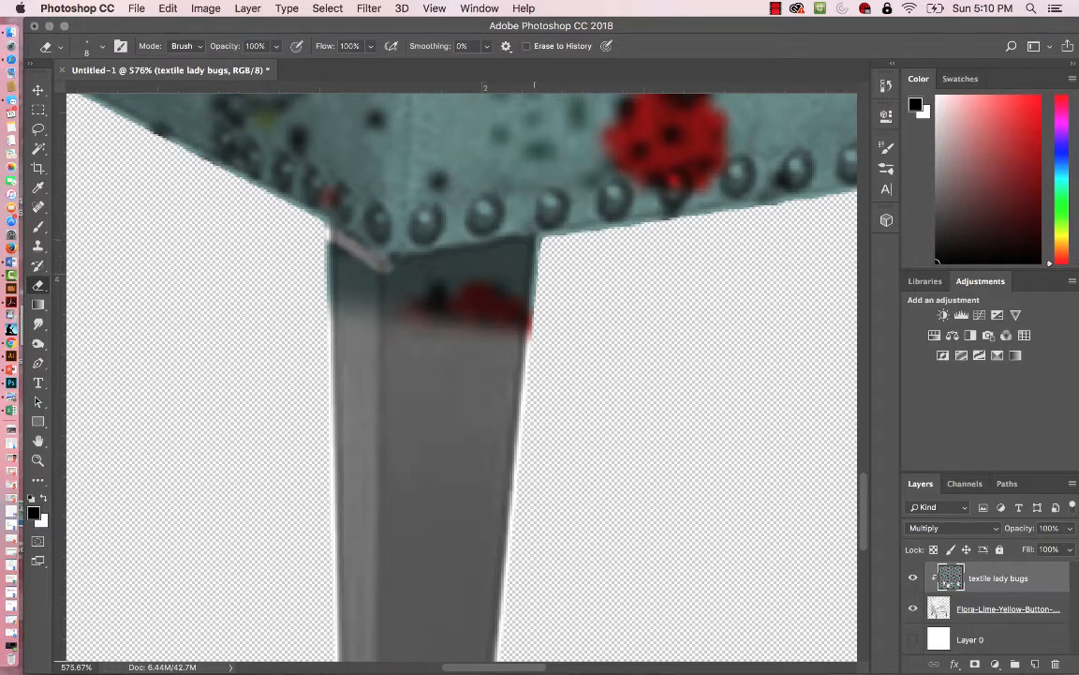
left_click(541, 244, "shift")
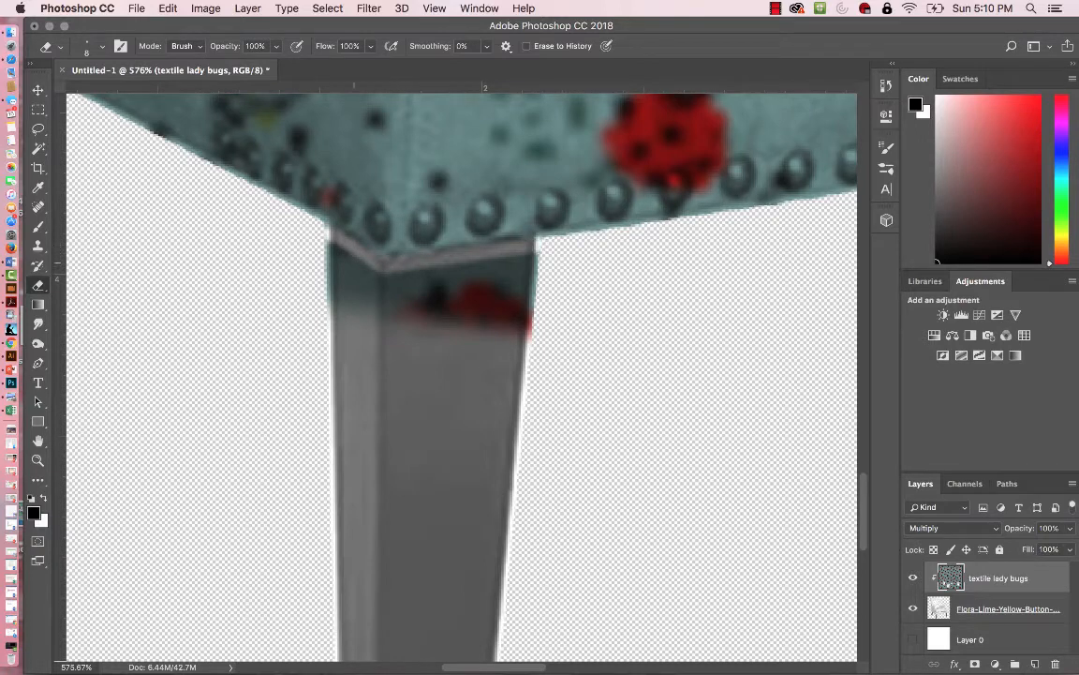
- Erase the remaining pattern from the upper part of the front middle leg, enlarging the eraser to size 10
mouse_move(332, 252)
left_mouse_down()
mouse_move(330, 272)
mouse_move(373, 267)
mouse_move(336, 248)
mouse_move(327, 298)
mouse_move(348, 270)
left_mouse_up()
mouse_move(431, 263)
left_mouse_down()
mouse_move(536, 276)
mouse_move(490, 256)
mouse_move(535, 271)
mouse_move(553, 259)
mouse_move(520, 290)
left_mouse_up()
key("bracketright")
key("bracketright")
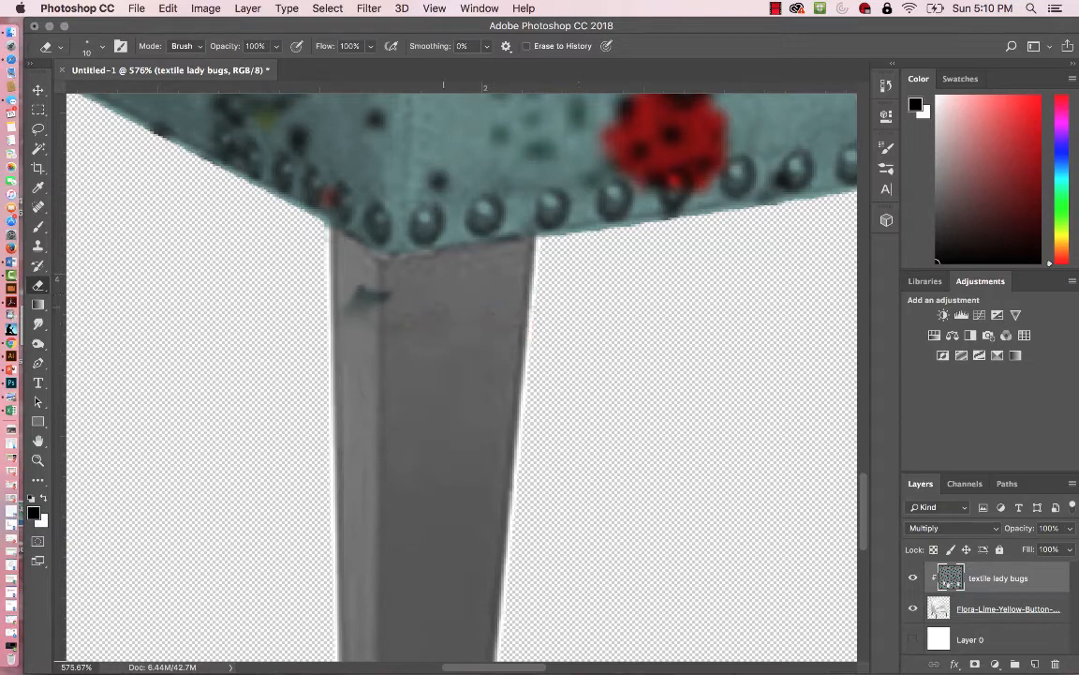
mouse_move(443, 309)
left_mouse_down()
mouse_move(351, 320)
mouse_move(762, 481)
left_mouse_up()
left_click_drag(211, 412, 401, 453)
mouse_move(390, 362)
left_mouse_down()
mouse_move(372, 417)
mouse_move(191, 489)
mouse_move(11, 329)
left_mouse_up()
left_click_drag(373, 443, 330, 349)
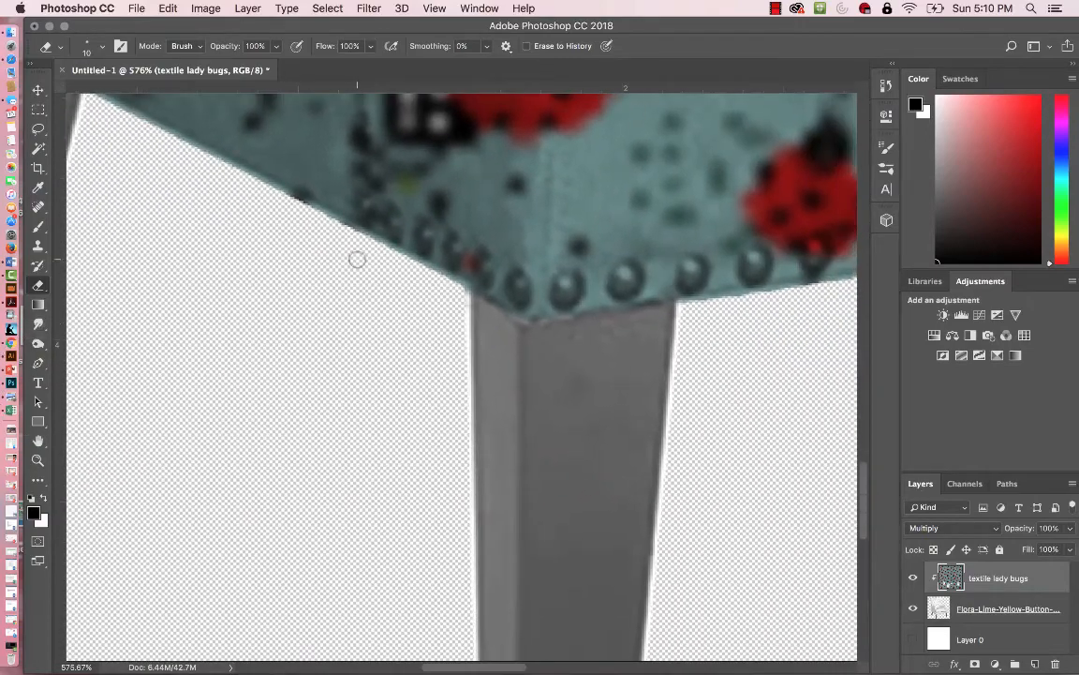
- Erase the pattern from the nailhead studs along the lower edge around the front middle leg's corner with the size 10 eraser
left_click(363, 211)
left_click(364, 213)
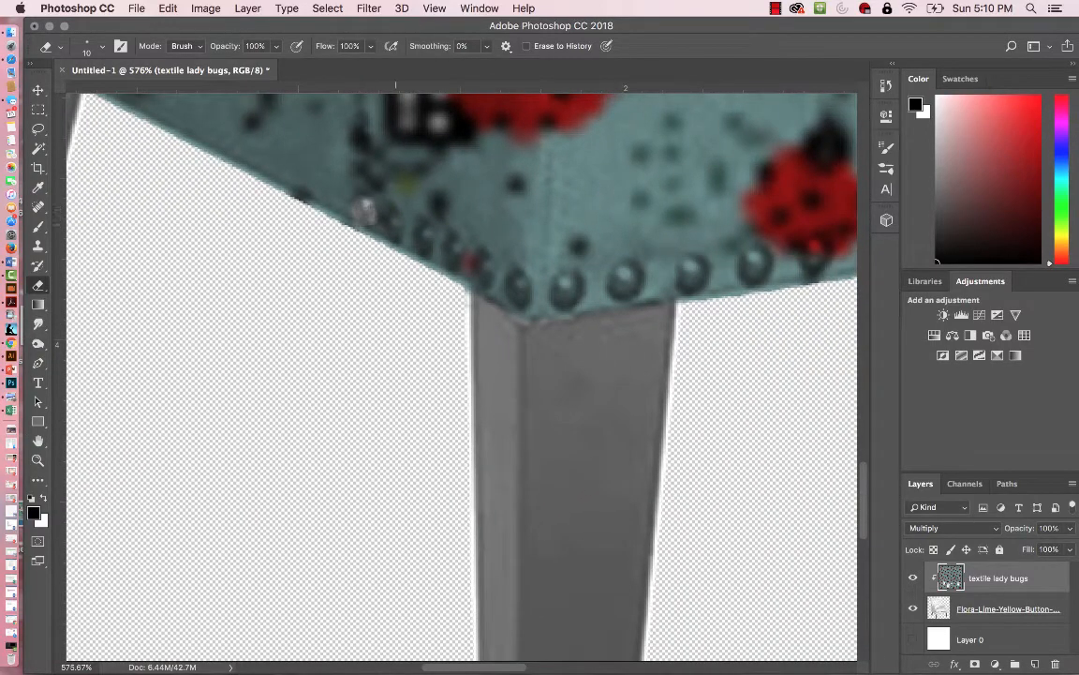
left_click(392, 218)
left_click(422, 235)
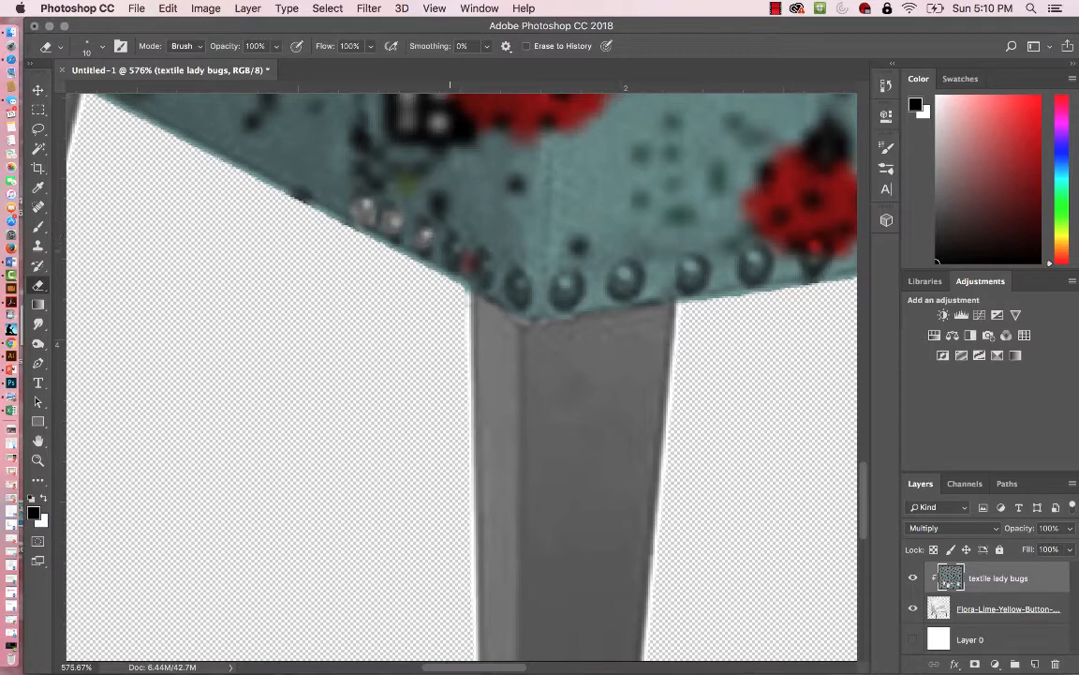
left_click(454, 249)
left_click(482, 265)
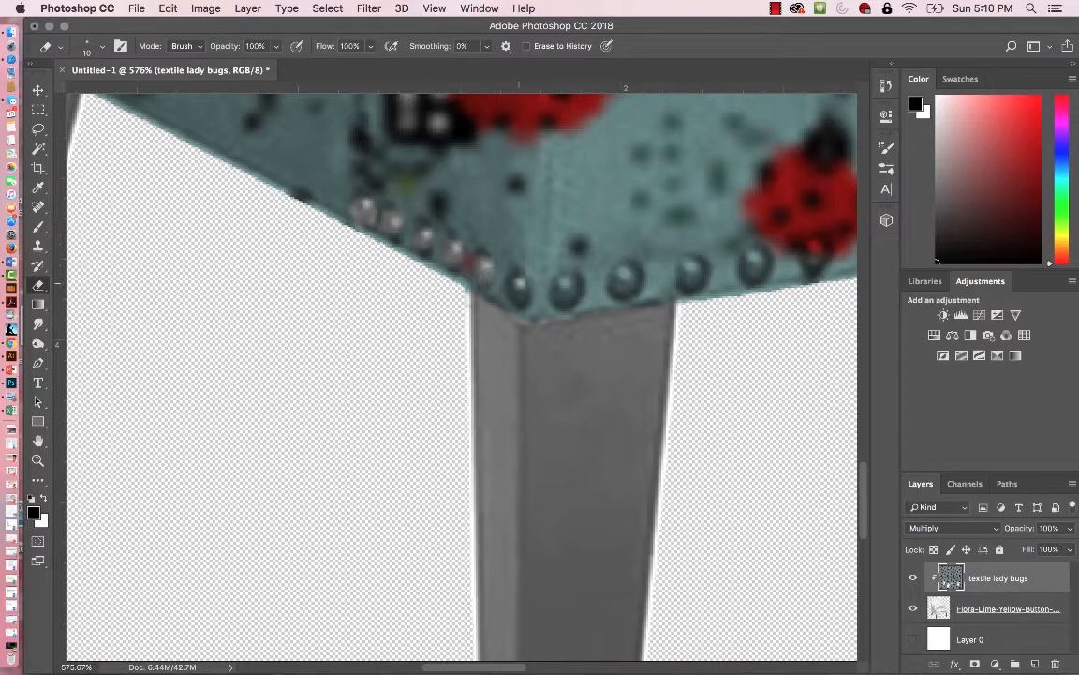
left_click(519, 289)
left_click(565, 289)
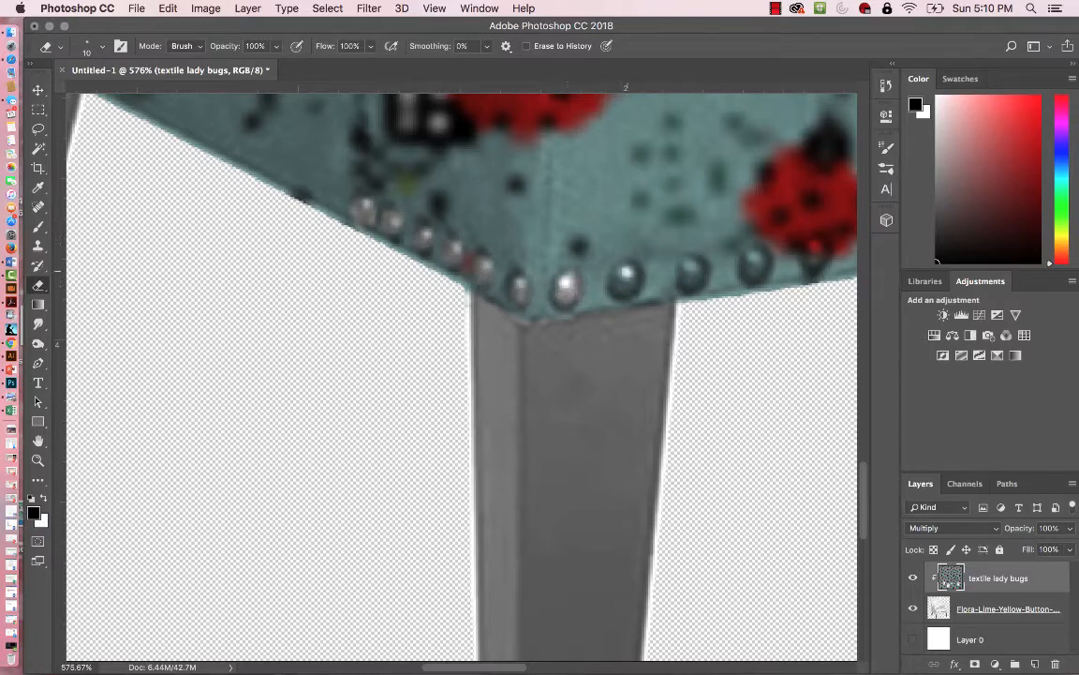
- Erase the pattern from the nailhead studs along the front edge between the front middle leg and the small rear leg
left_click_drag(482, 347, 147, 346)
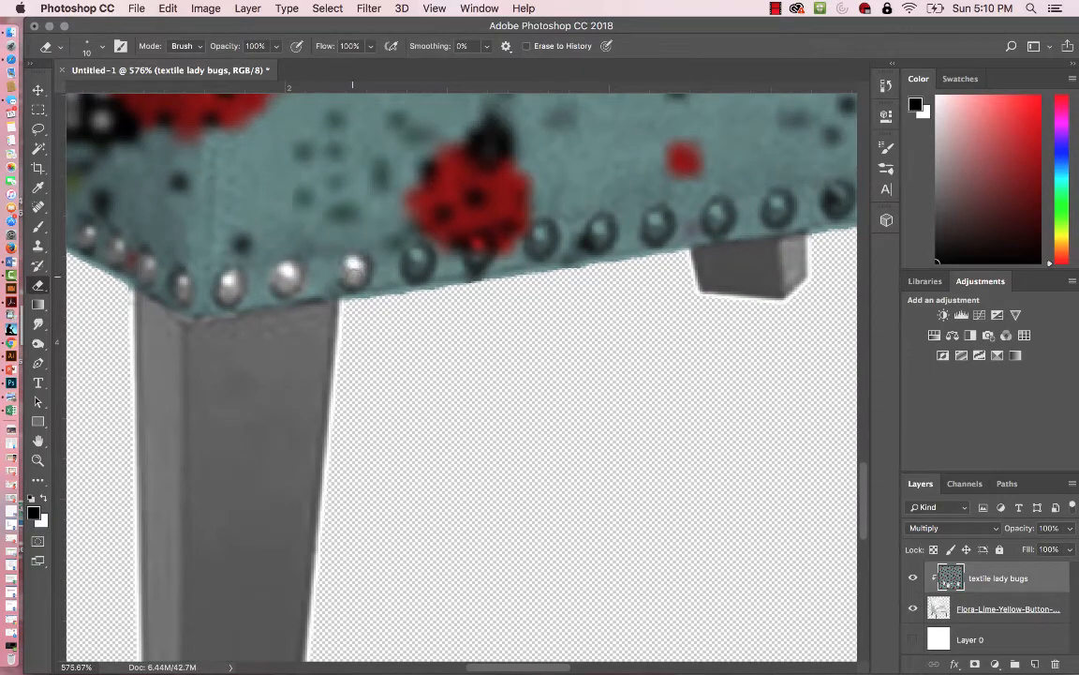
left_click(418, 259)
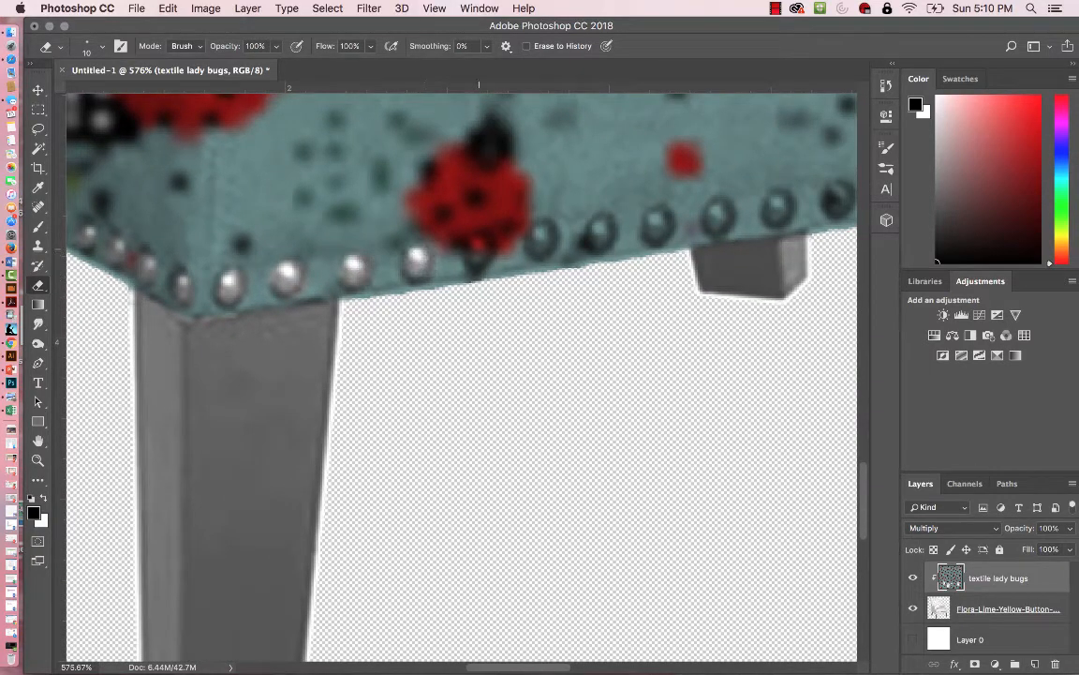
left_click(478, 250)
left_click(541, 237)
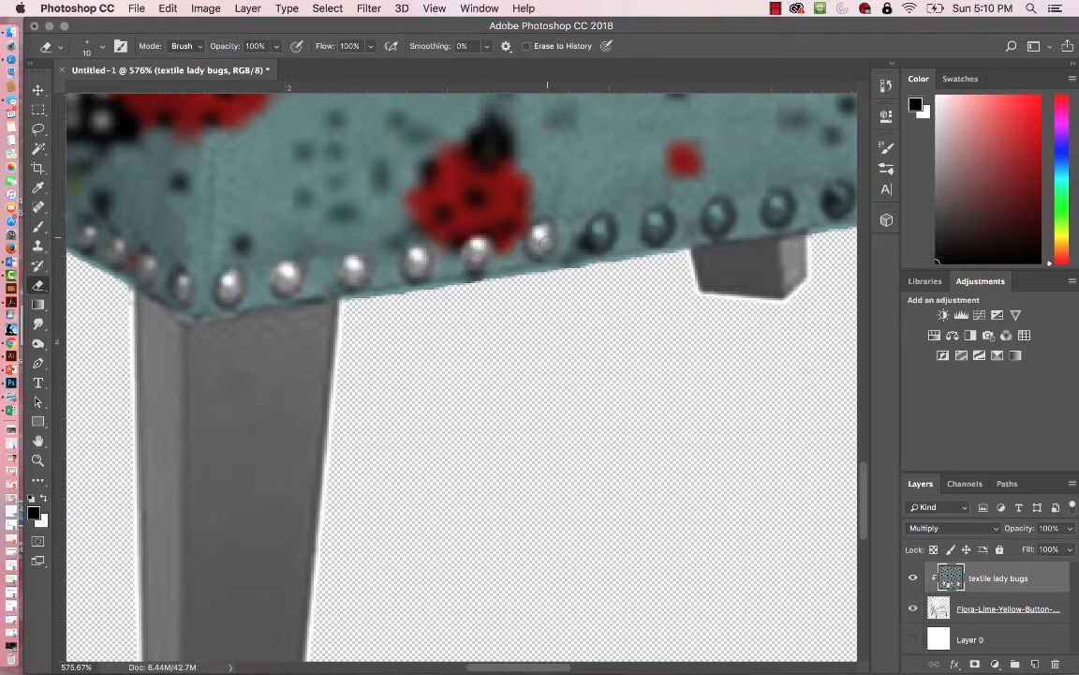
left_click(601, 230)
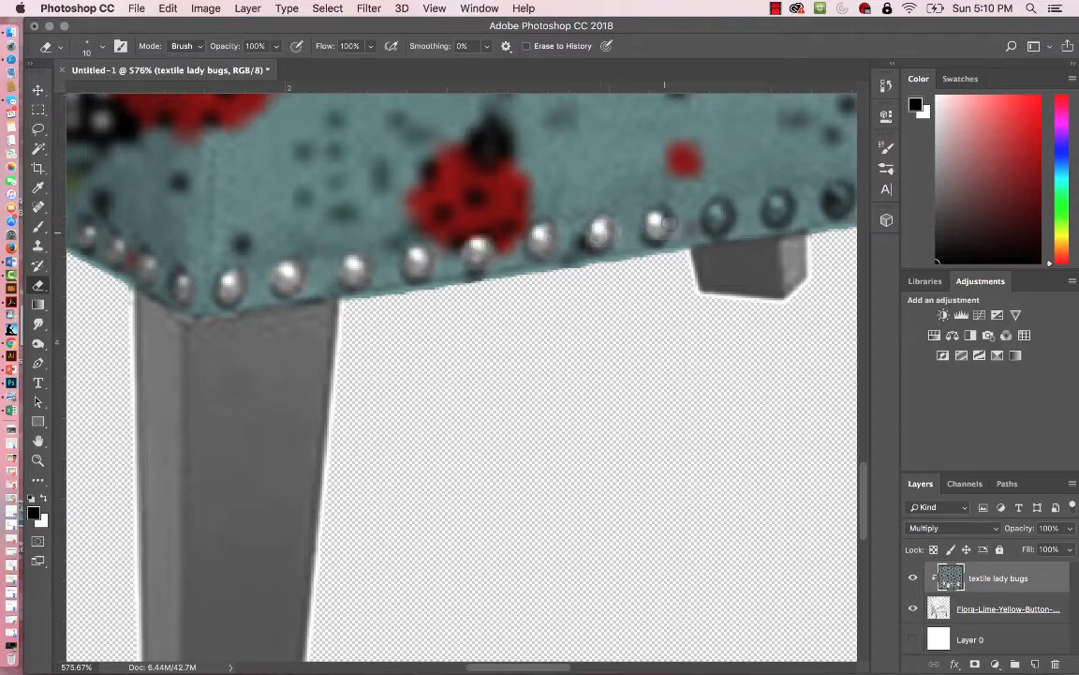
left_click(659, 222)
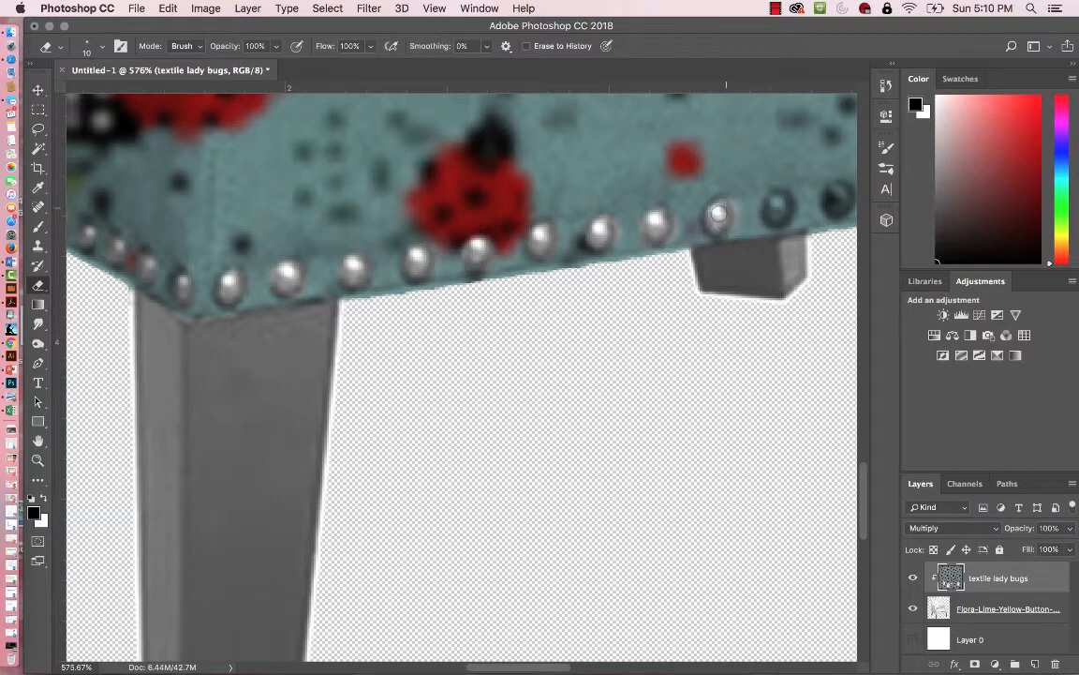
left_click(717, 215)
left_click(779, 204)
- Erase the pattern from the next front-edge nailhead studs, continuing past the small rear leg toward the right leg
left_click_drag(575, 312, 273, 344)
left_click(536, 227)
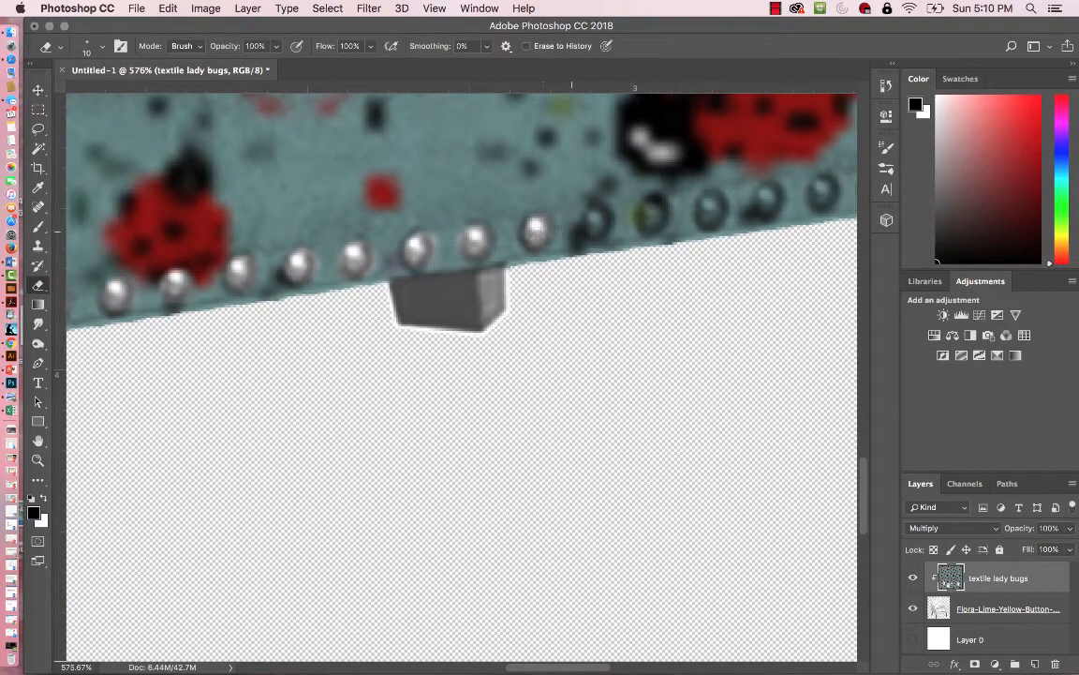
left_click(593, 221)
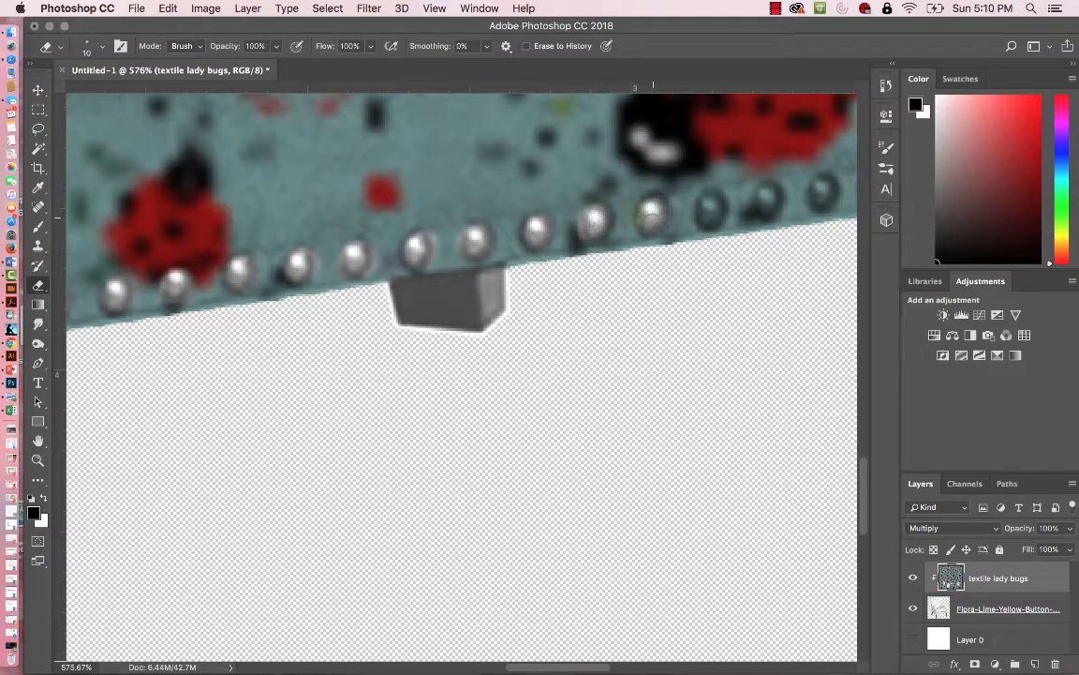
left_click(653, 211)
left_click(710, 206)
left_click_drag(703, 328, 583, 388)
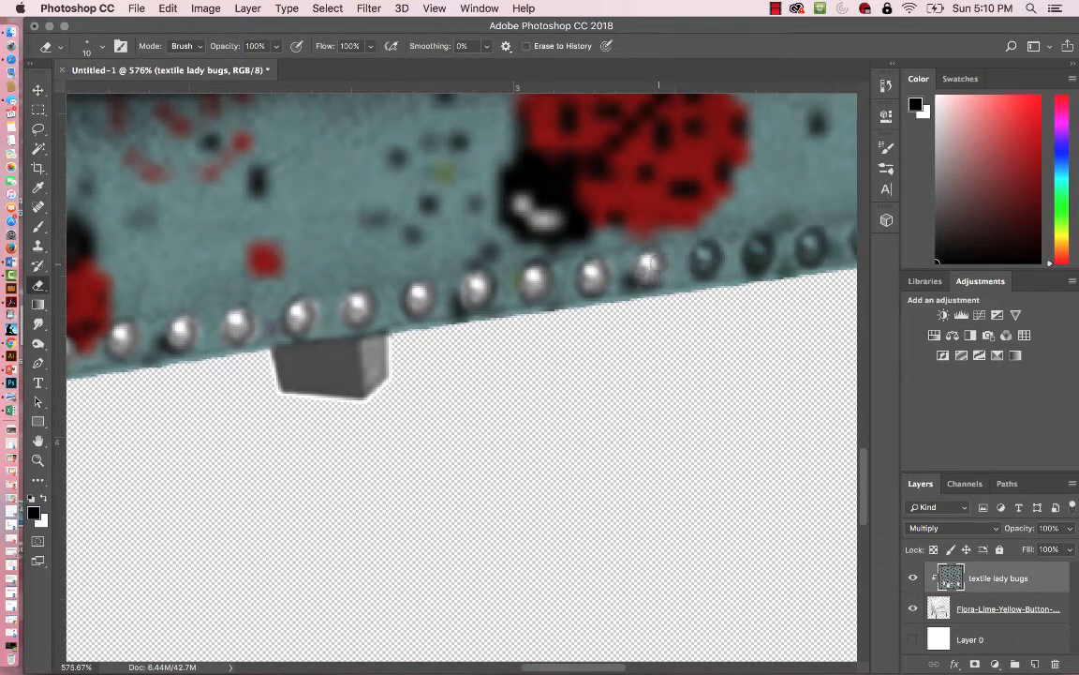
left_click(650, 268)
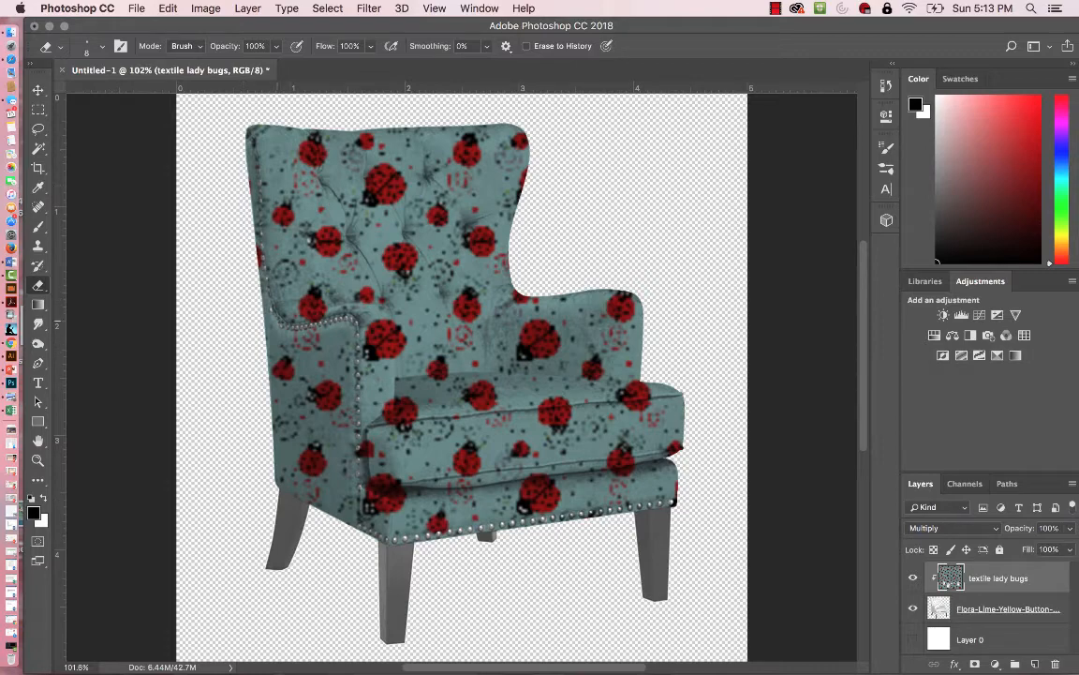
- Look through the Dodge, Burn and Sponge tools and leave the Dodge tool active
left_click_drag(643, 375, 567, 320)
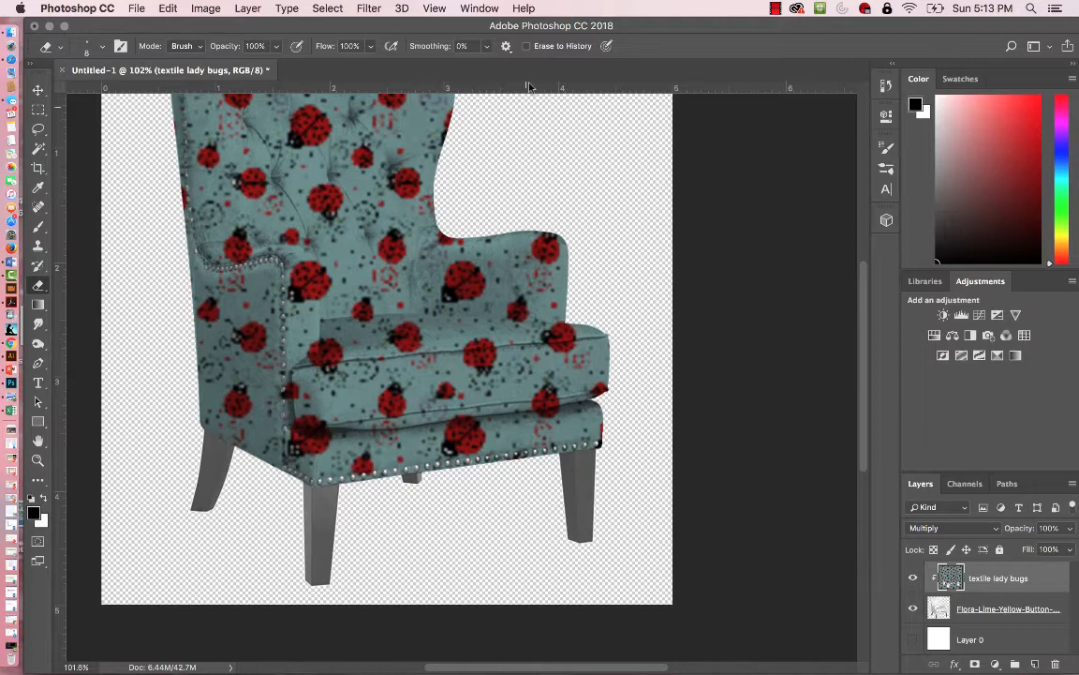
left_click_drag(423, 26, 437, 23)
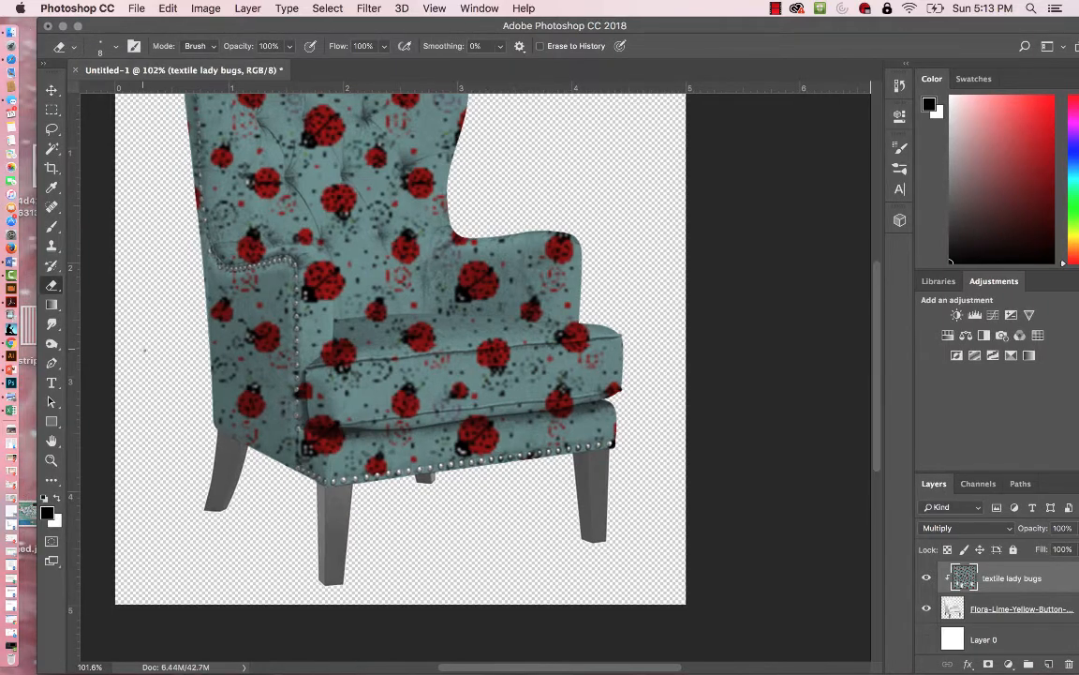
left_click(53, 344)
left_click(53, 344)
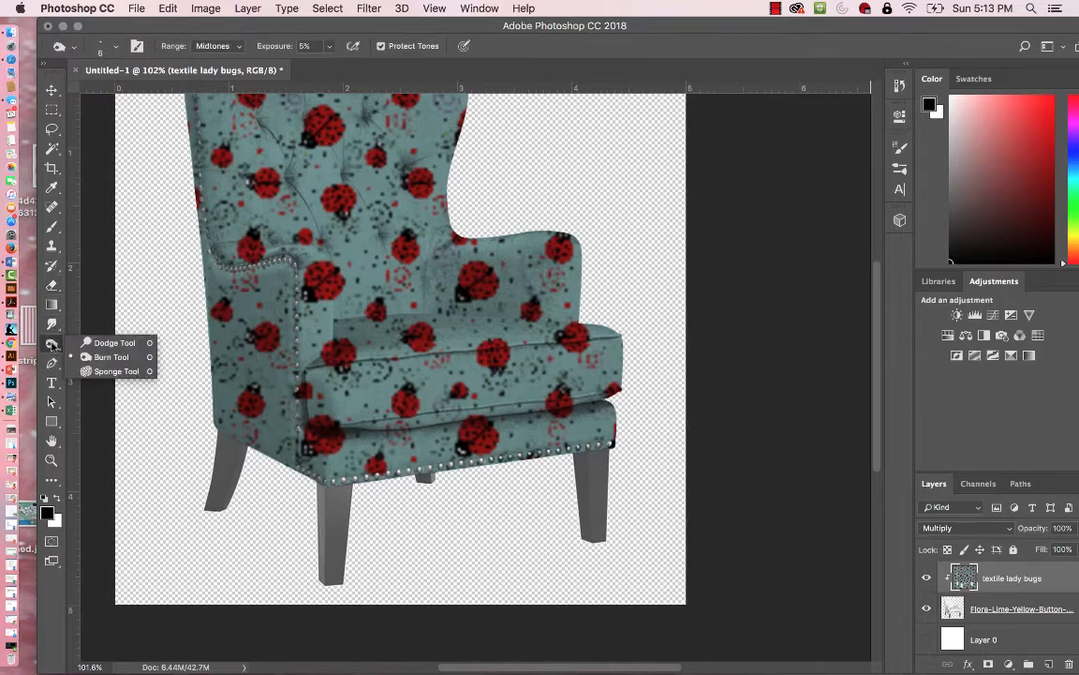
left_click(107, 343)
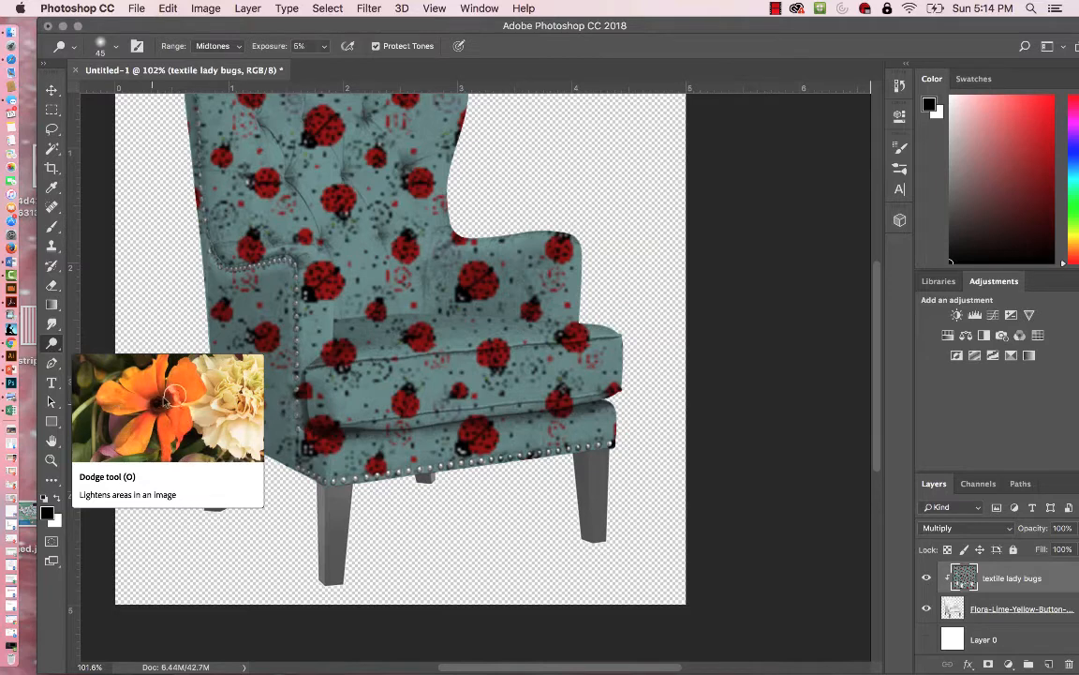
left_click_drag(53, 347, 99, 360)
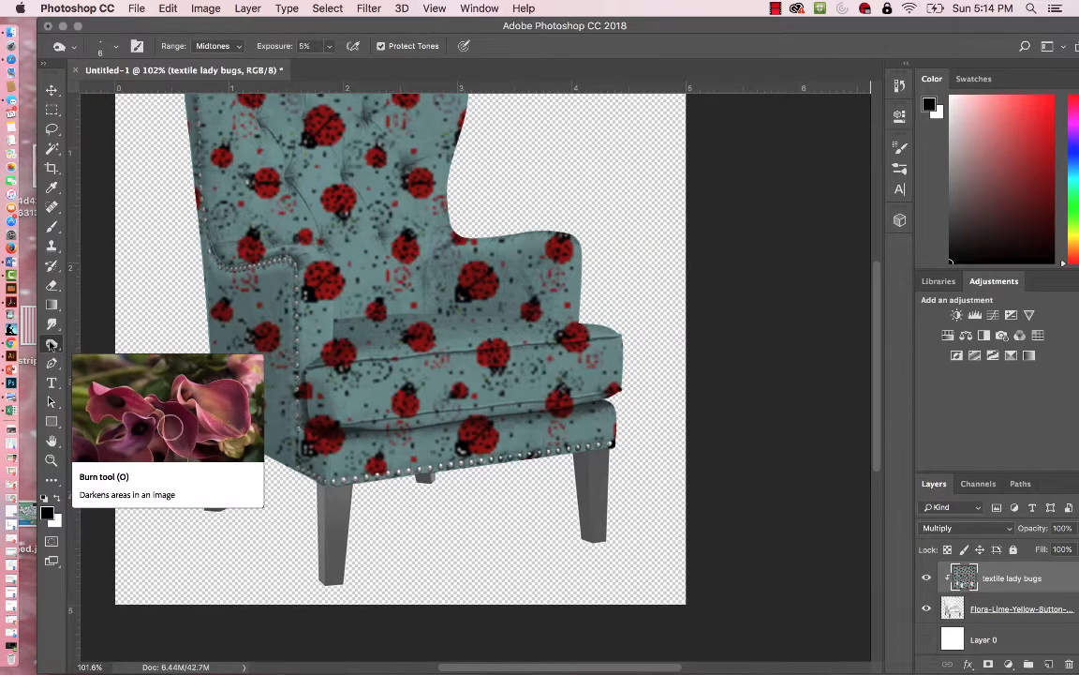
left_click_drag(52, 346, 89, 371)
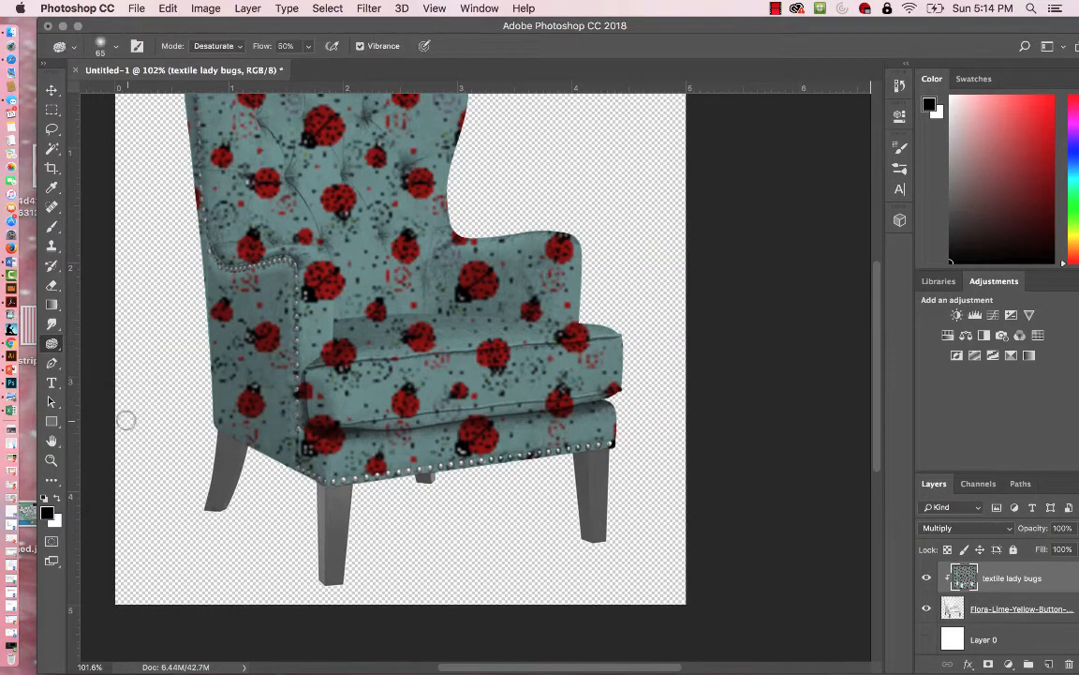
left_click(51, 344)
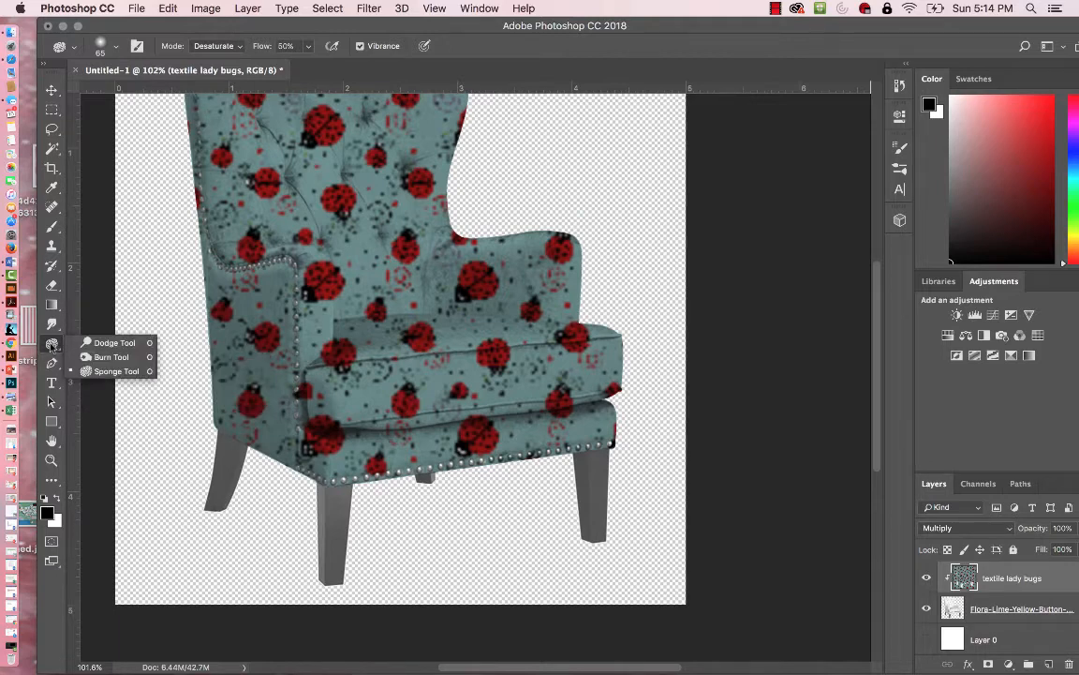
left_click(92, 342)
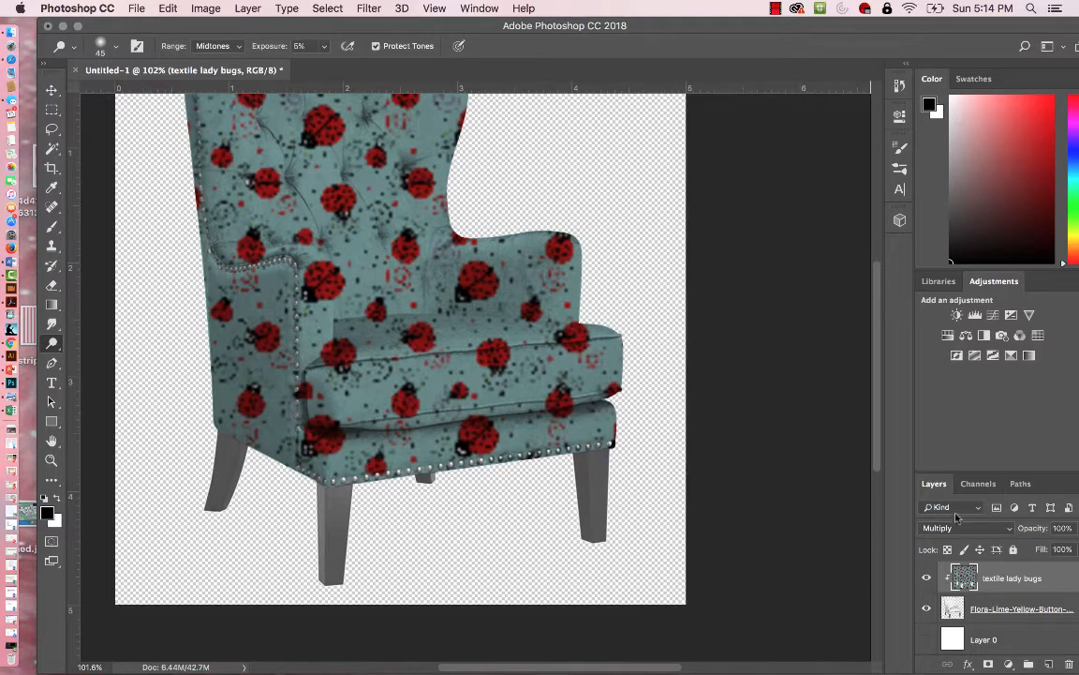
- Add a new layer above the textile lady bugs layer and fill it with 50% Gray in Normal mode at 100% opacity
left_click(1048, 664)
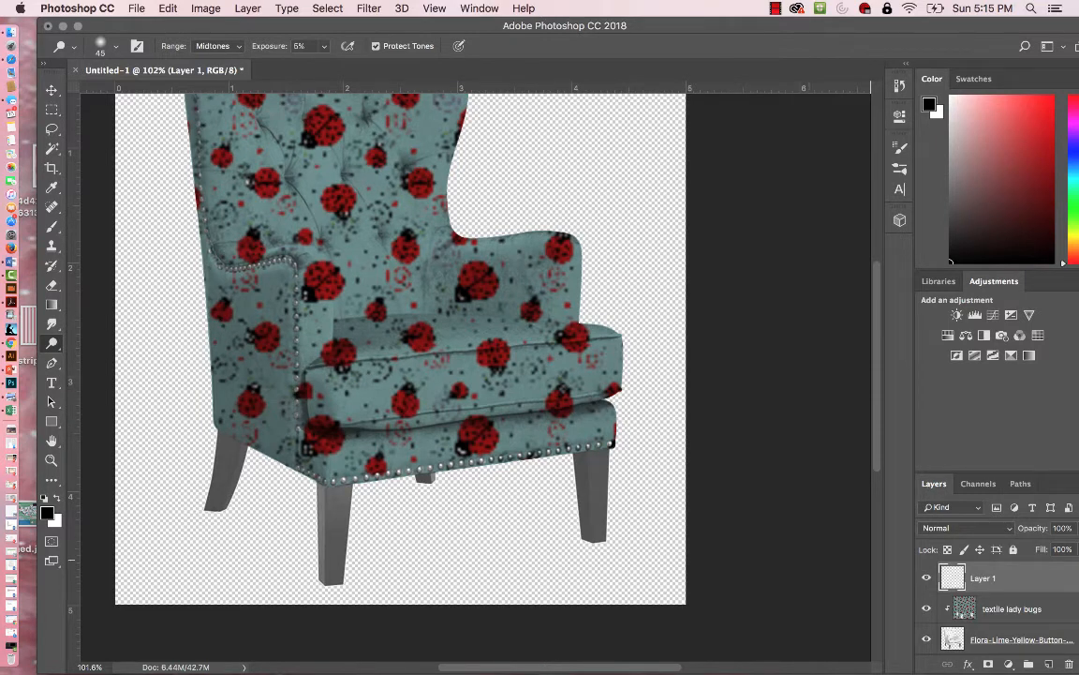
double_click(726, 32)
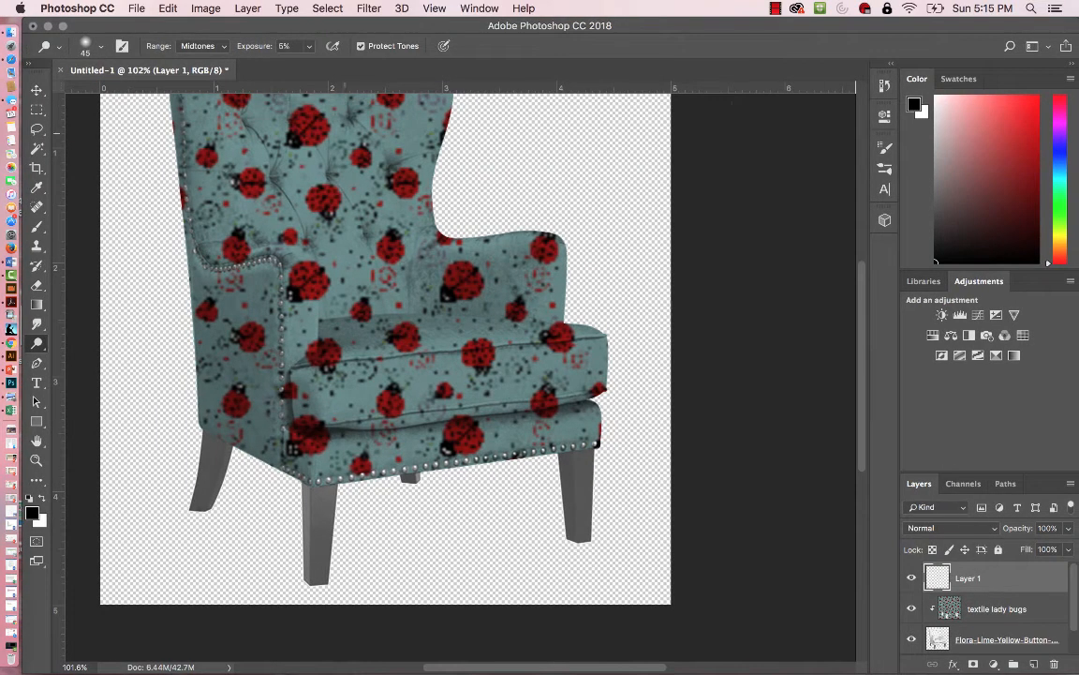
left_click(131, 9)
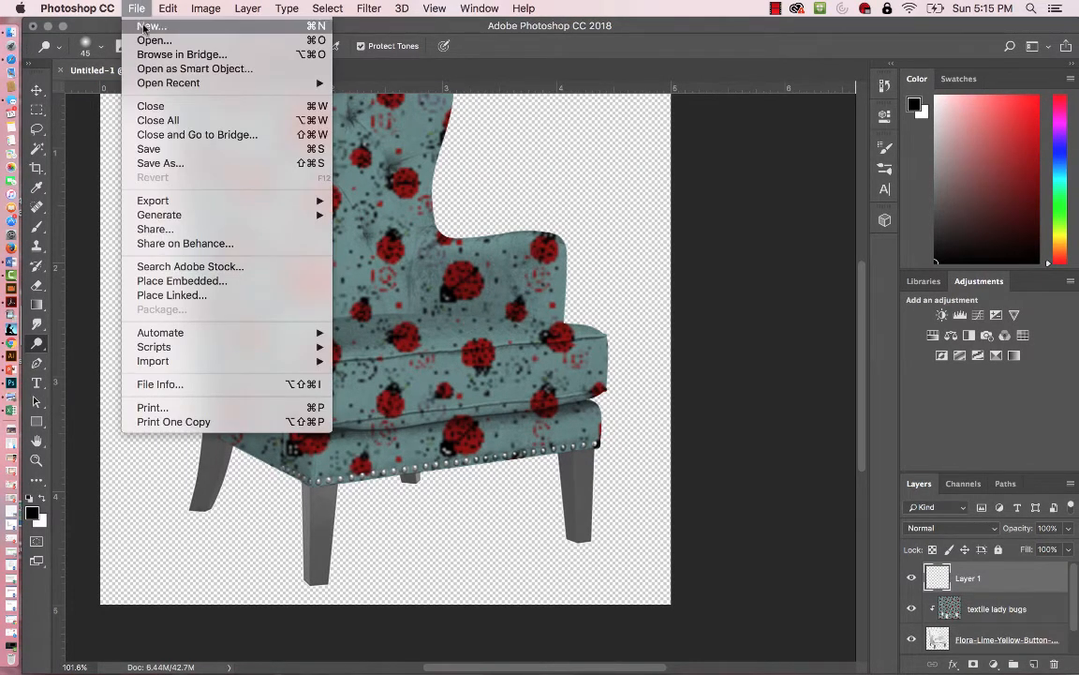
mouse_move(152, 9)
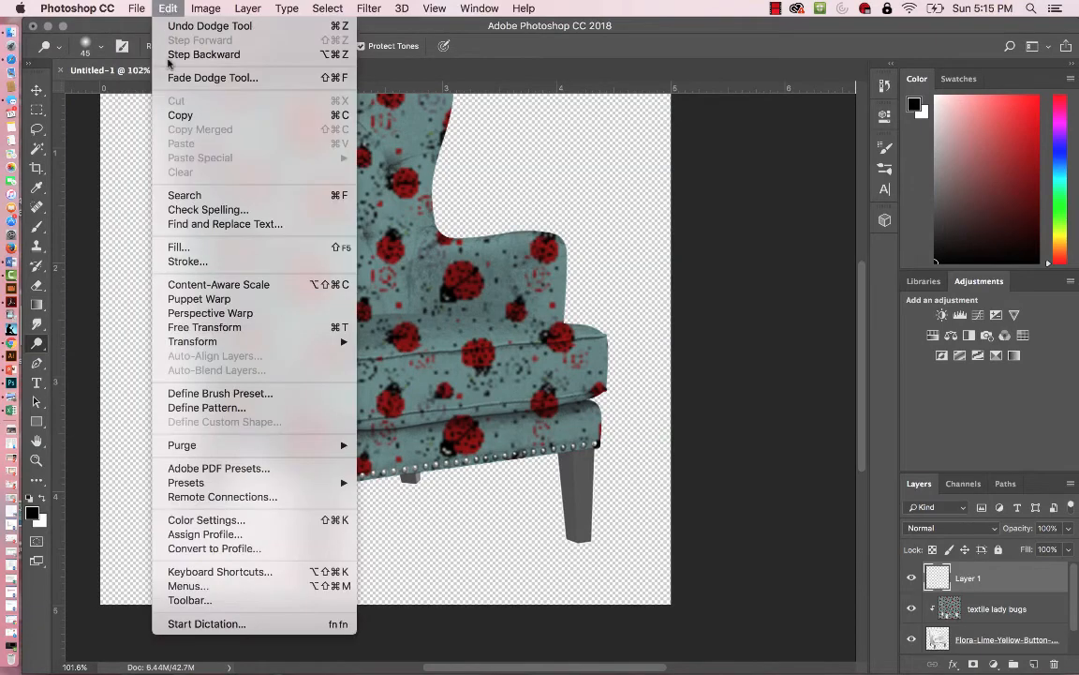
left_click(211, 248)
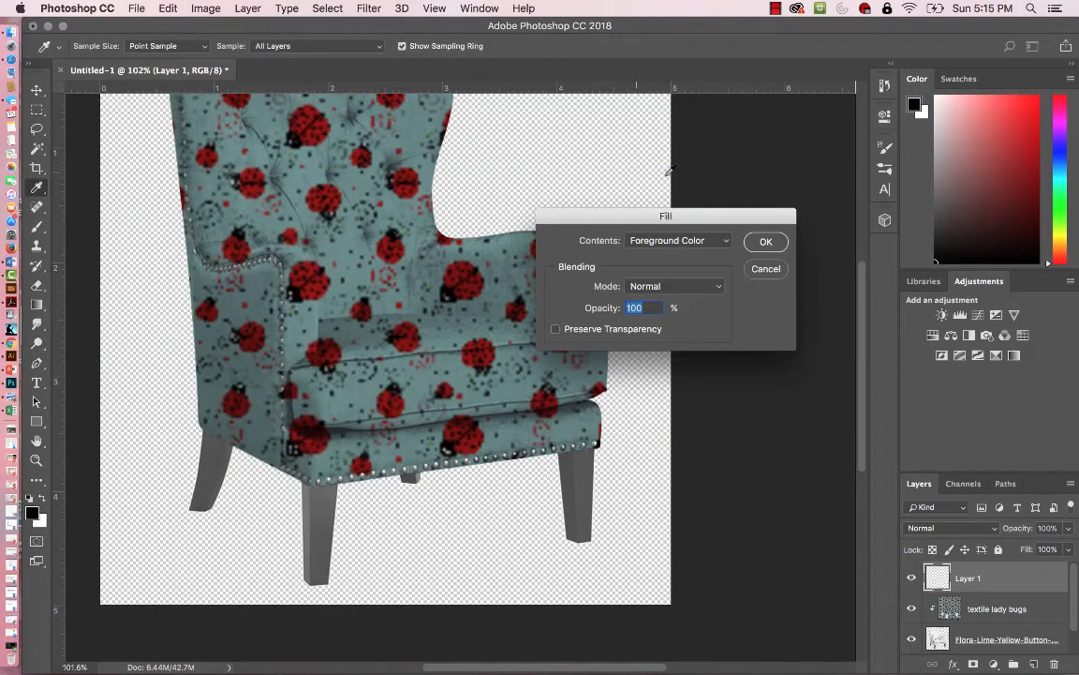
left_click(724, 247)
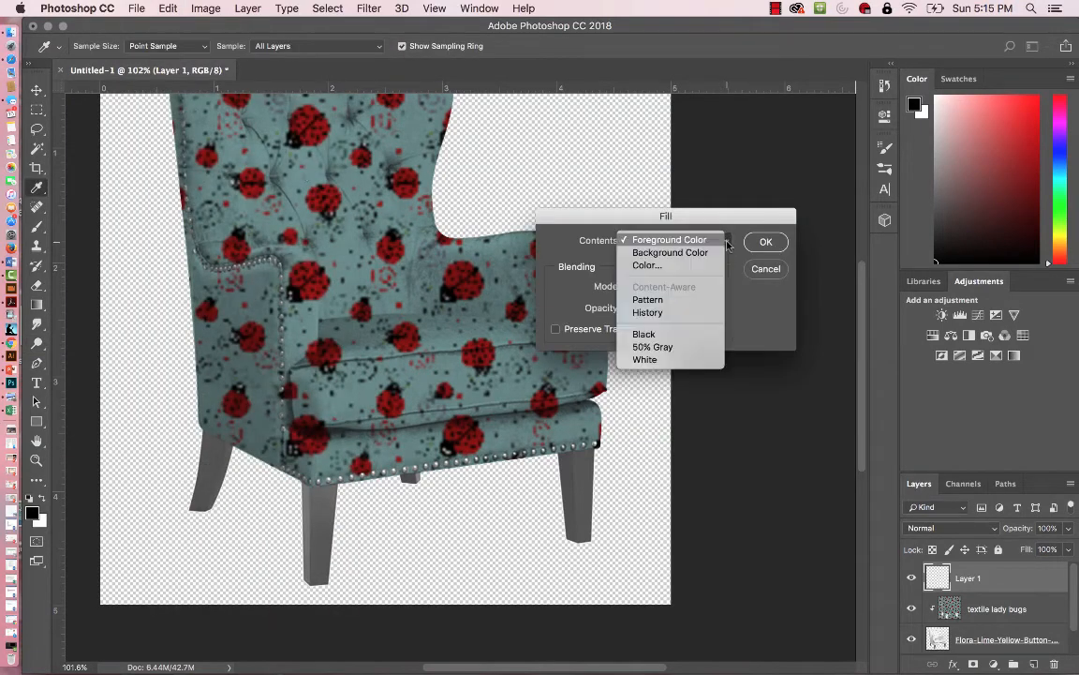
left_click(666, 348)
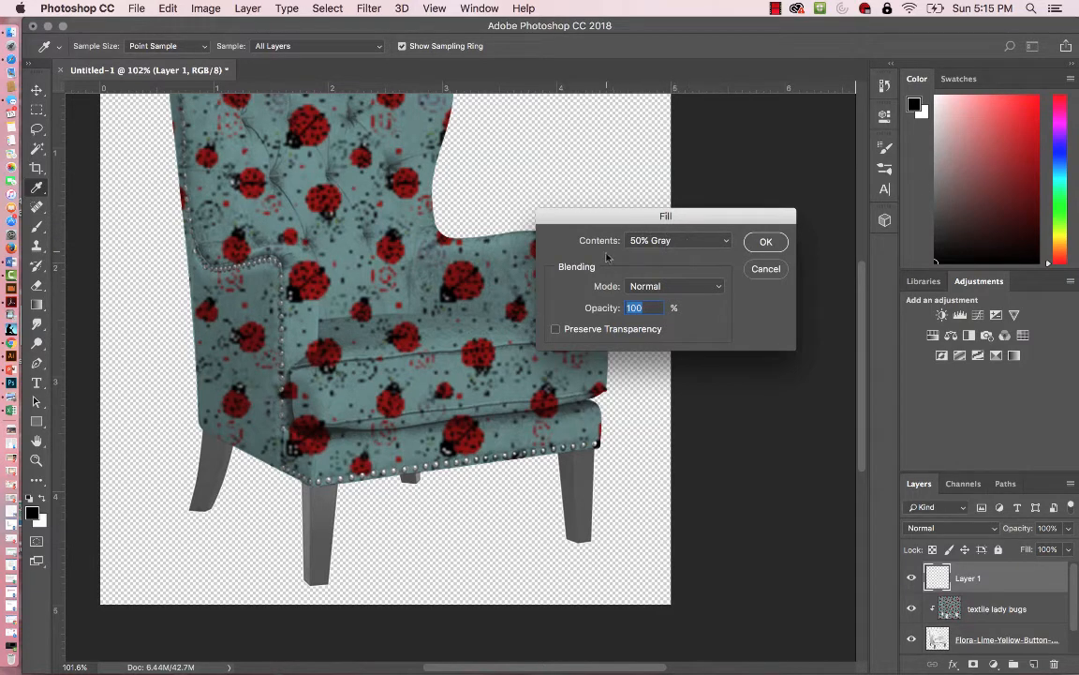
left_click(766, 241)
key("o")
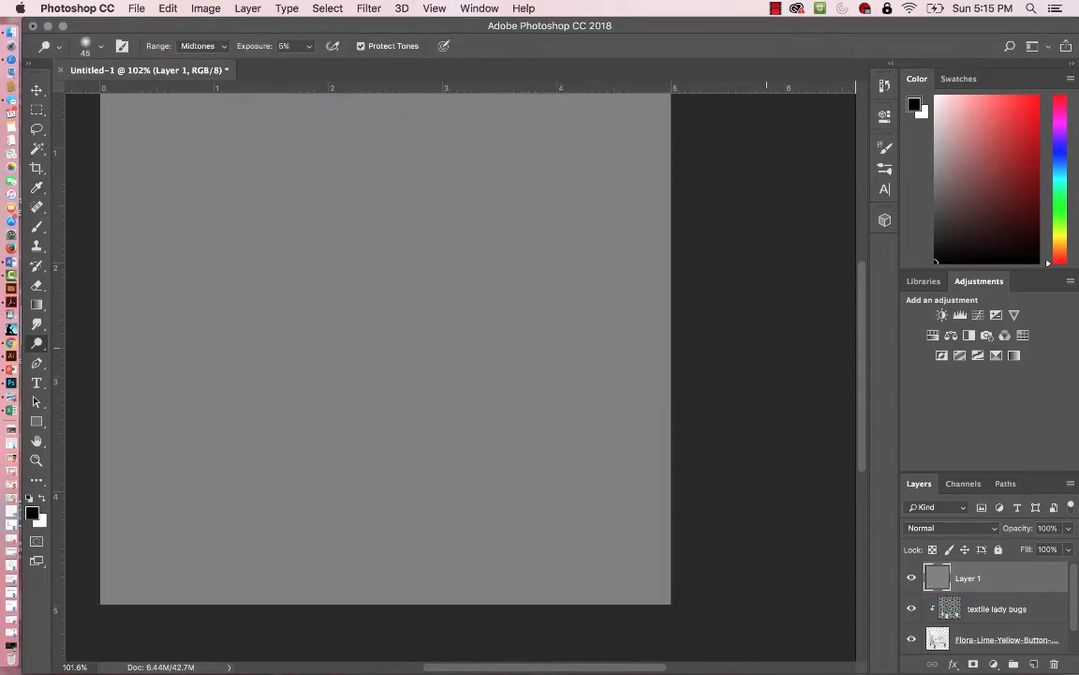
- Set the gray layer's blend mode to Overlay and clip it to the textile lady bugs layer below
scroll(762, 202, "left", 3)
scroll(762, 201, "up", 2)
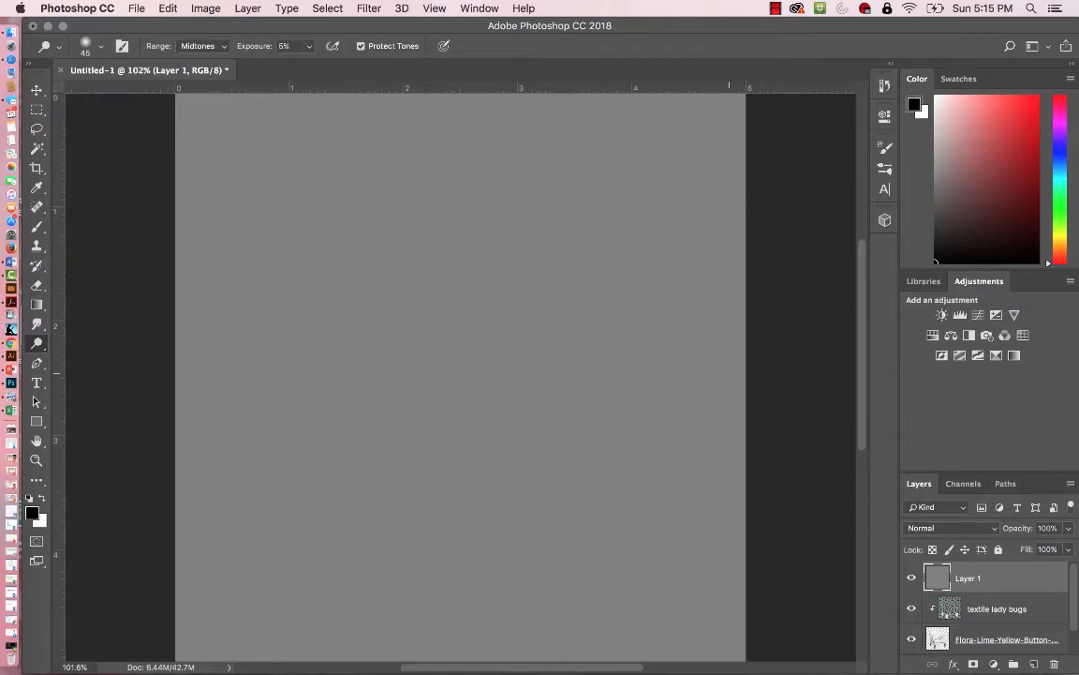
left_click(993, 530)
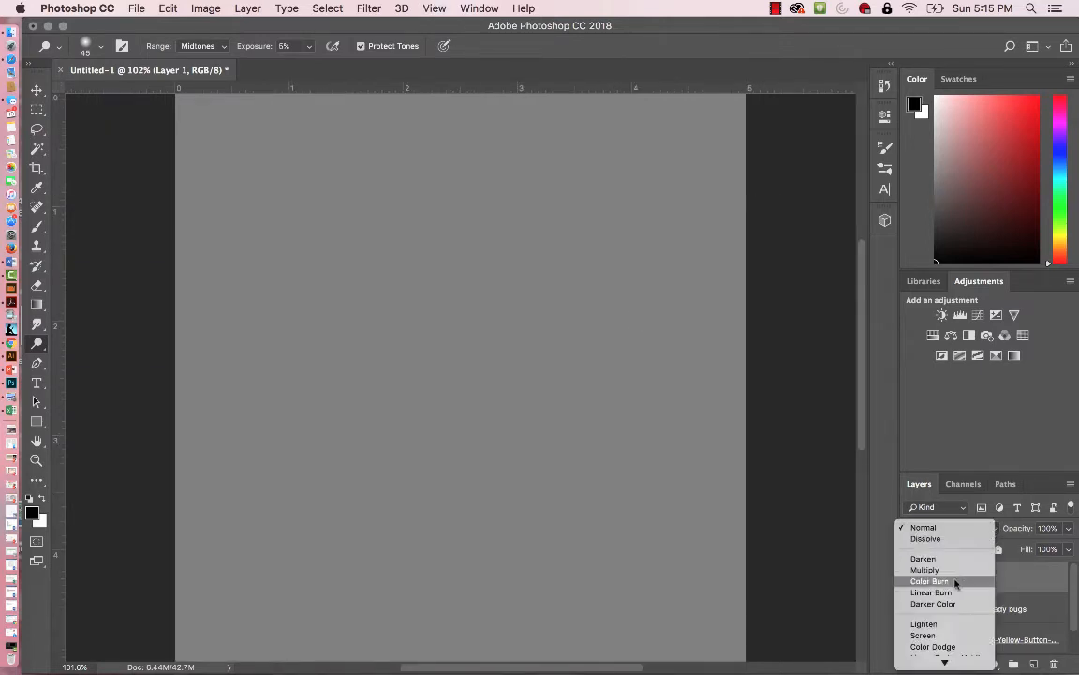
mouse_move(946, 661)
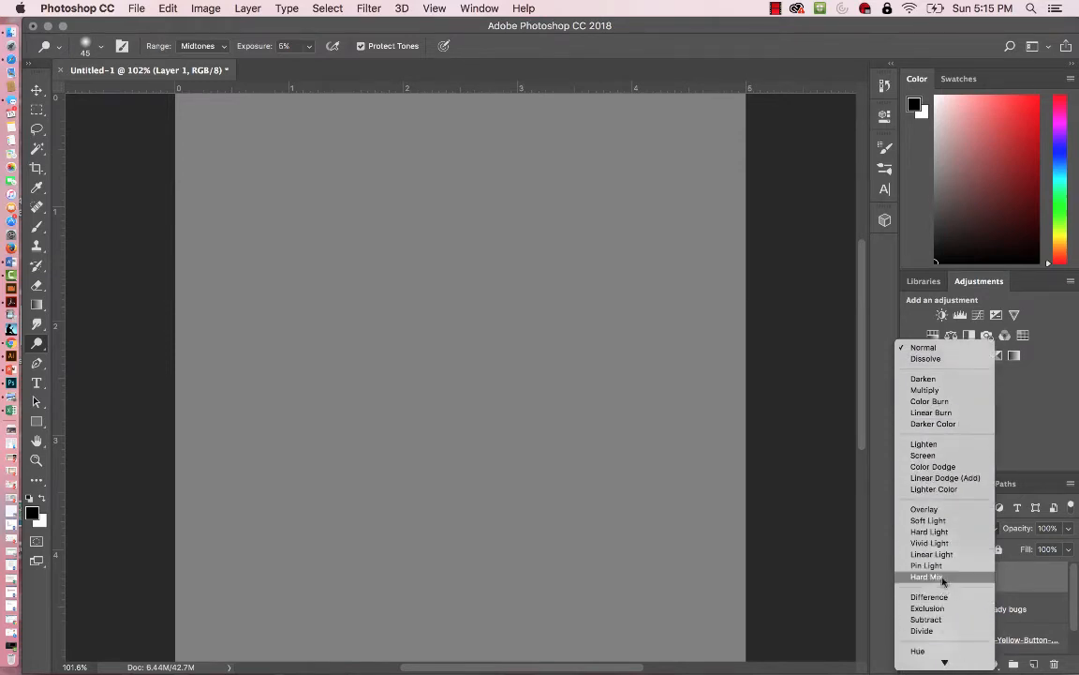
left_click(948, 510)
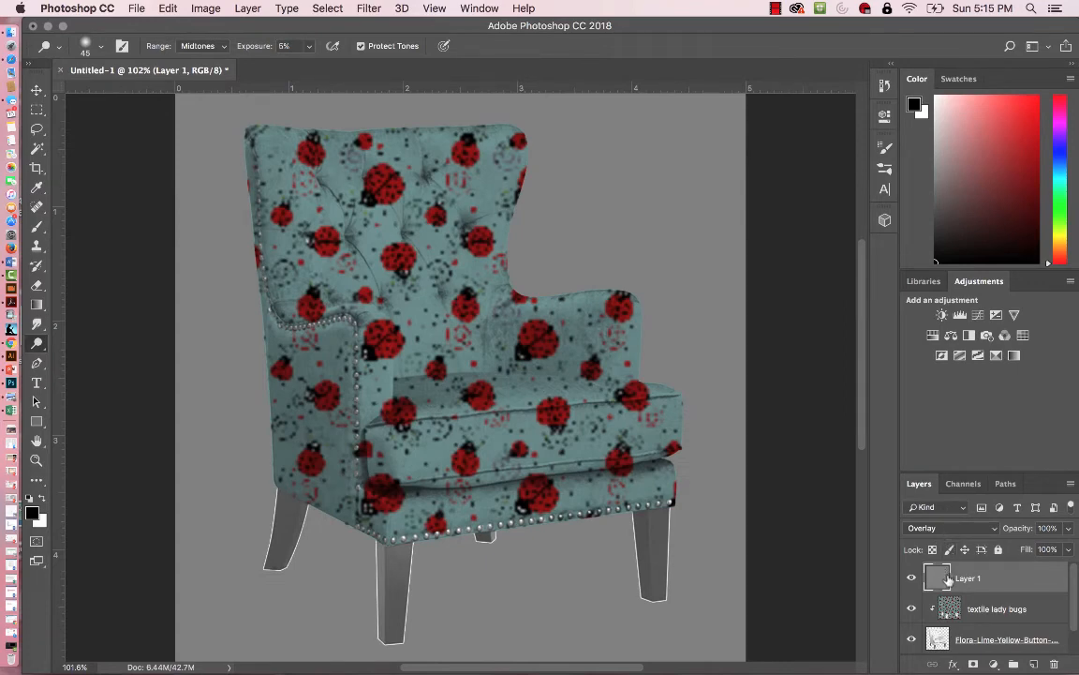
left_click(1025, 588, "alt")
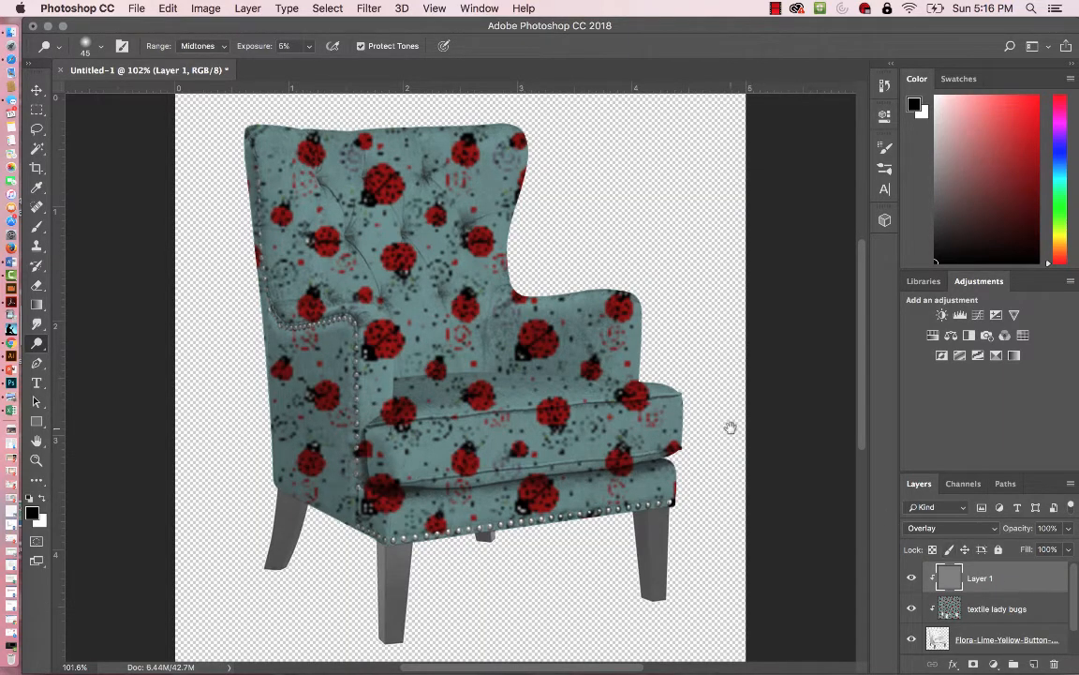
left_click_drag(730, 428, 710, 297)
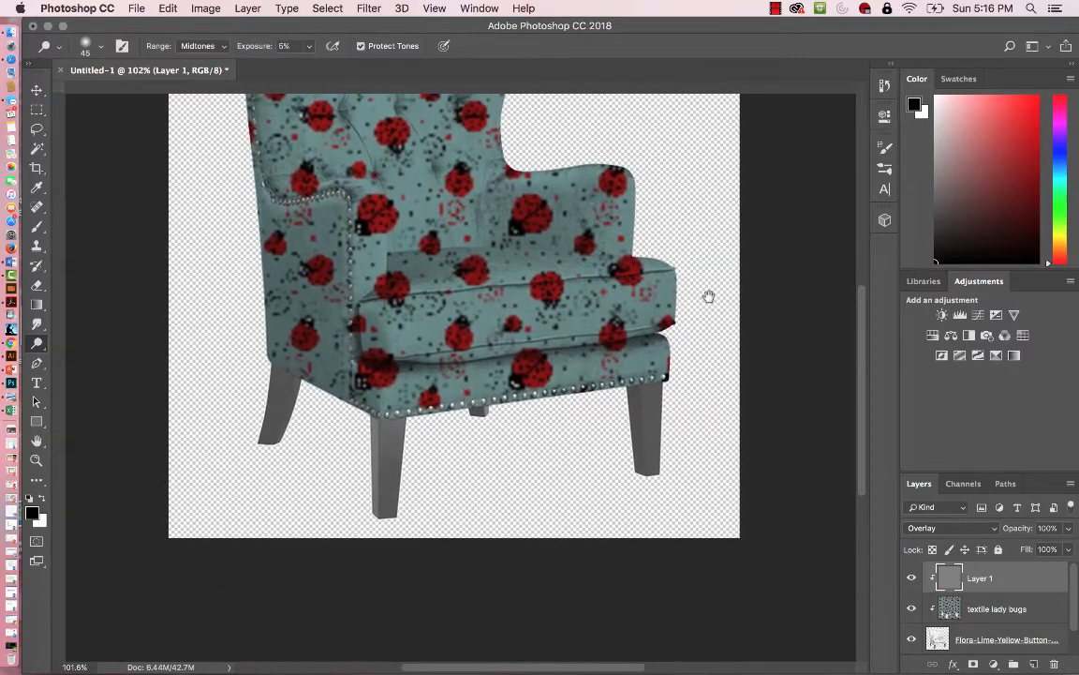
- Show the rulers and dodge the seat cushion, armrests and front edge on Layer 1 with a 45 px brush, Midtones range and 5% exposure
key("super+r")
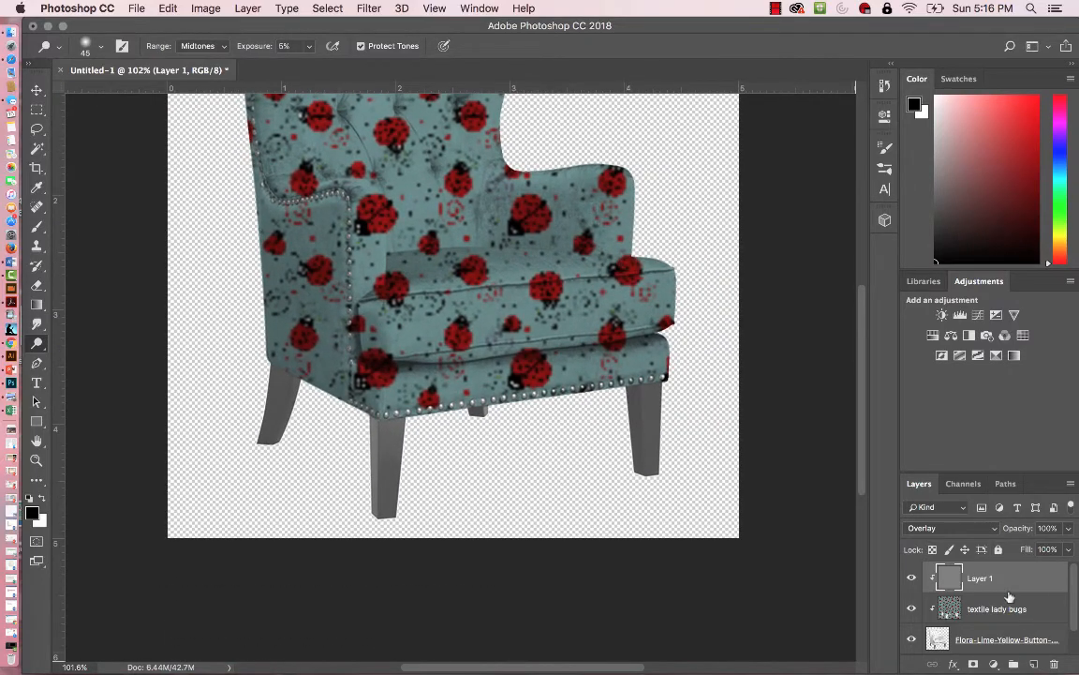
right_click(41, 347)
left_click(85, 342)
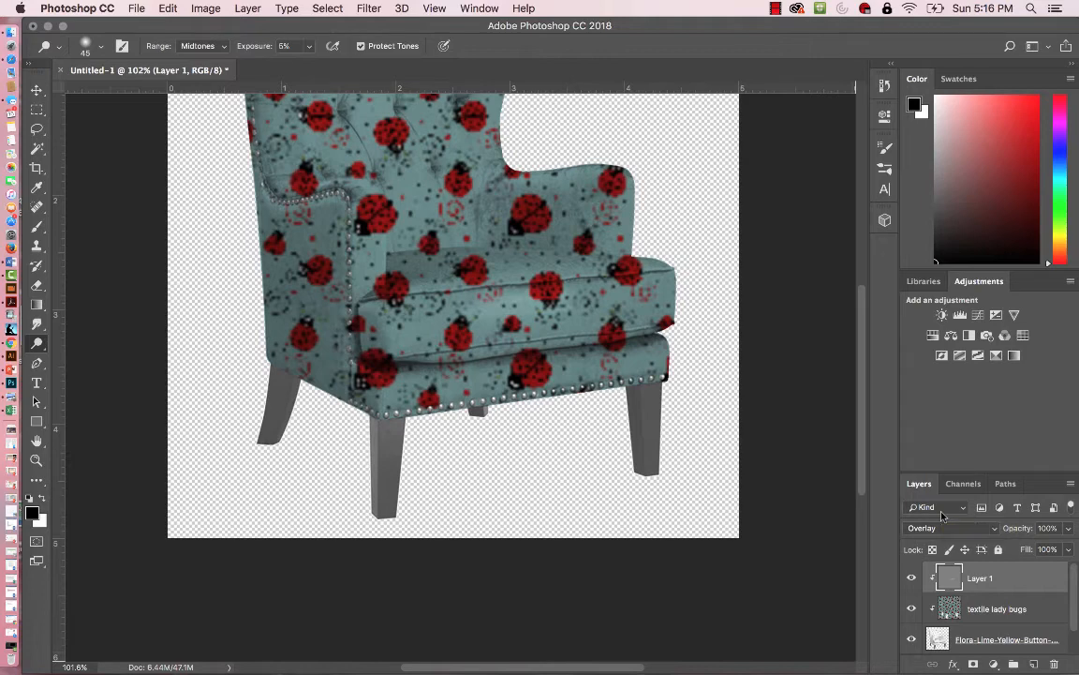
mouse_move(598, 312)
left_mouse_down()
mouse_move(496, 323)
mouse_move(503, 334)
mouse_move(592, 306)
mouse_move(515, 292)
mouse_move(478, 300)
mouse_move(478, 331)
mouse_move(571, 334)
mouse_move(670, 283)
mouse_move(665, 295)
mouse_move(598, 309)
left_mouse_up()
mouse_move(564, 252)
left_mouse_down()
mouse_move(671, 262)
mouse_move(510, 263)
left_mouse_up()
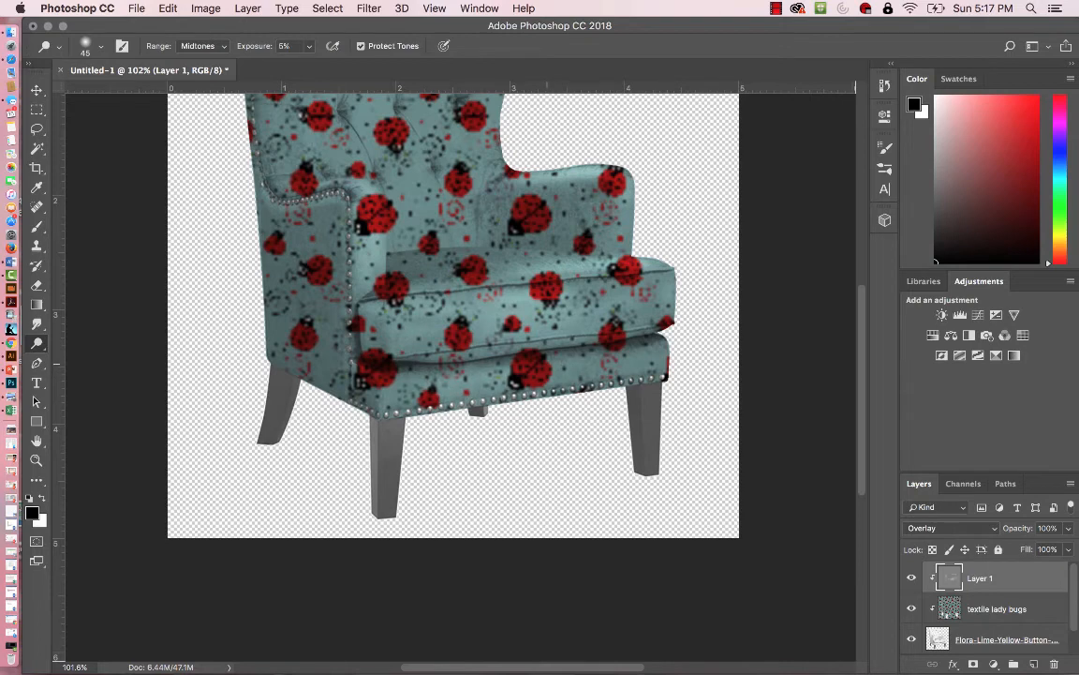
mouse_move(486, 393)
left_mouse_down()
mouse_move(476, 394)
mouse_move(555, 376)
mouse_move(471, 398)
left_mouse_up()
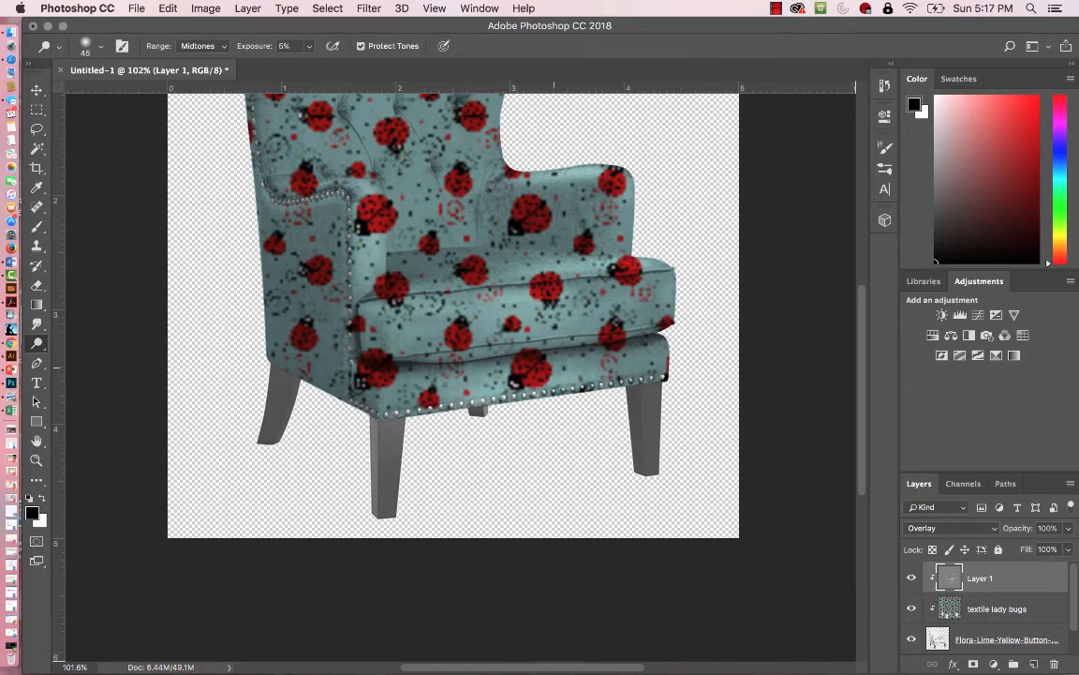
- Enlarge the Dodge brush to 100 px and lighten the front of the seat cushion further
key("bracketright")
key("bracketright")
key("bracketright")
key("bracketright")
key("bracketright")
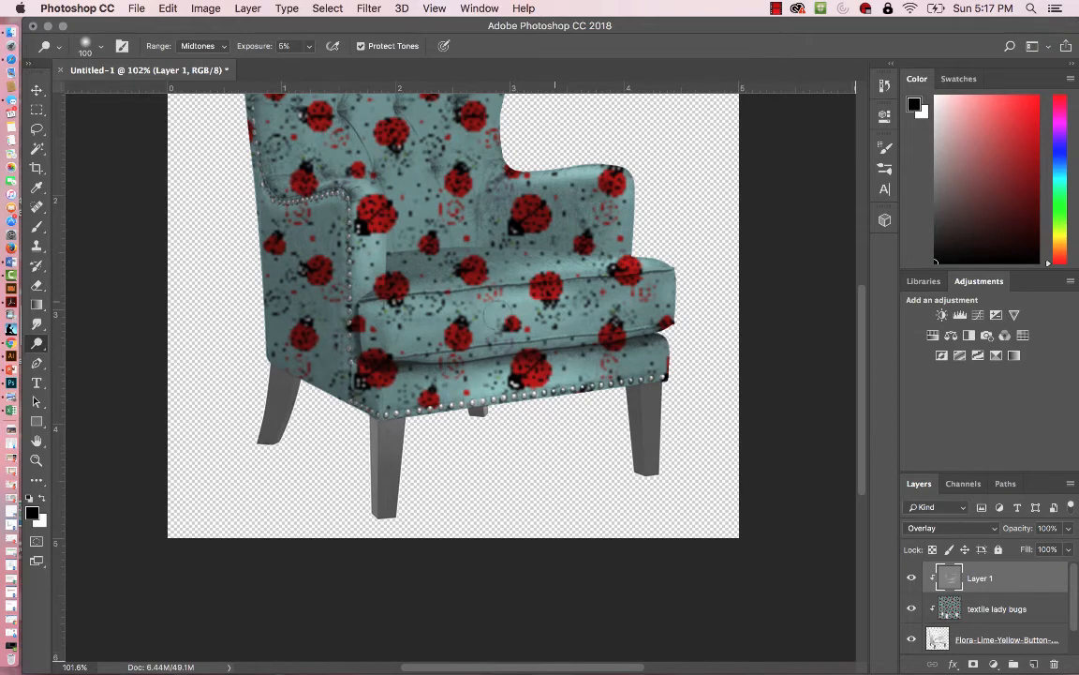
- Reduce the Dodge brush to 50 px and brighten highlights on the chair's outer side and tufted backrest
left_click_drag(377, 369, 569, 392)
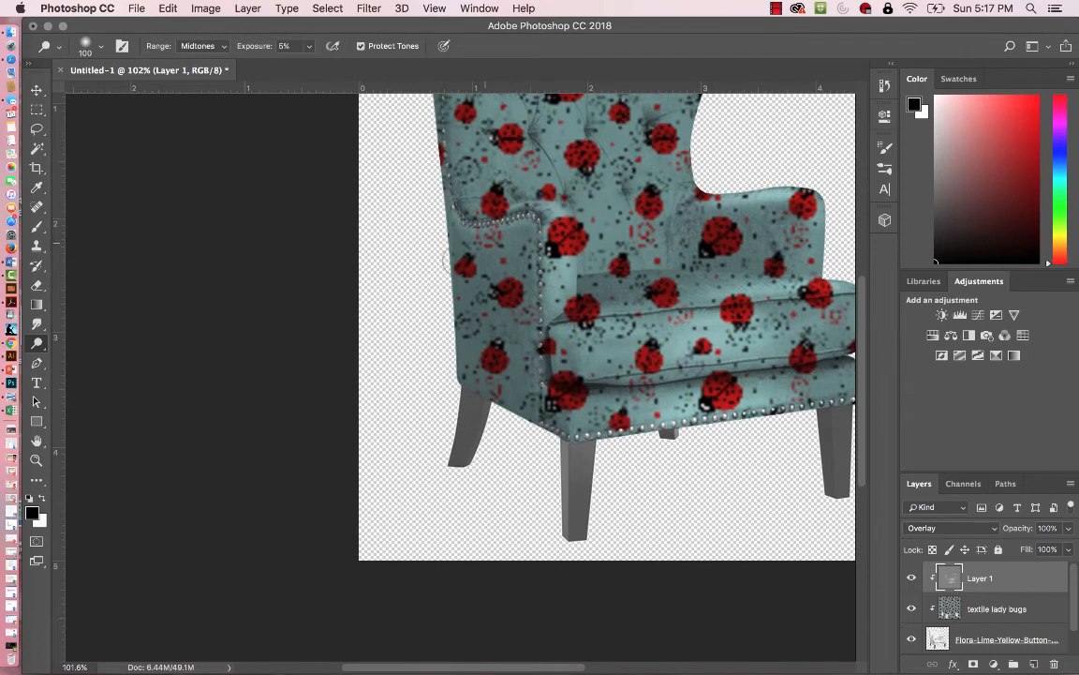
key("bracketleft")
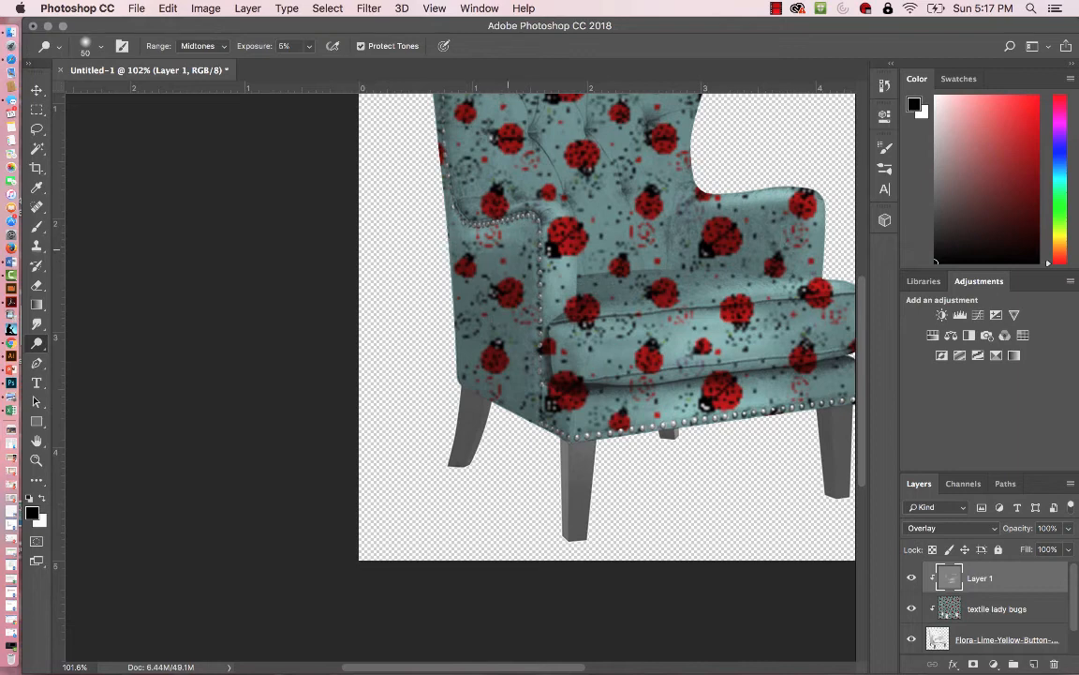
left_click_drag(467, 393, 417, 482)
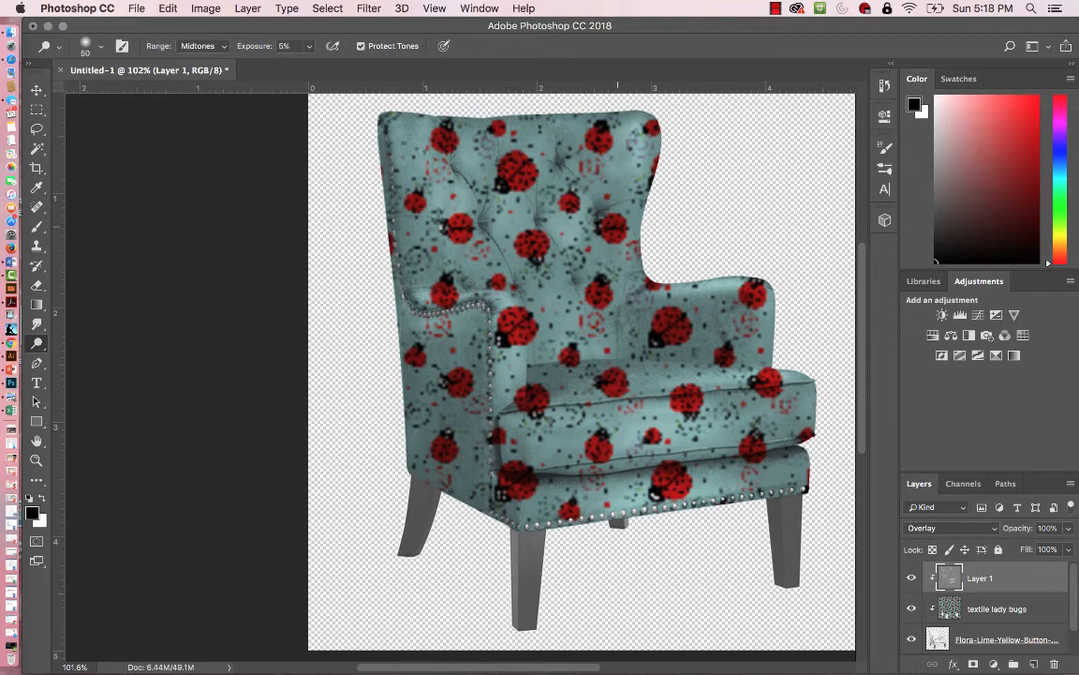
- Set the Dodge brush to Soft Round at 90 px with 0% hardness and lighten the tufted backrest
key("bracketright")
key("bracketright")
key("bracketright")
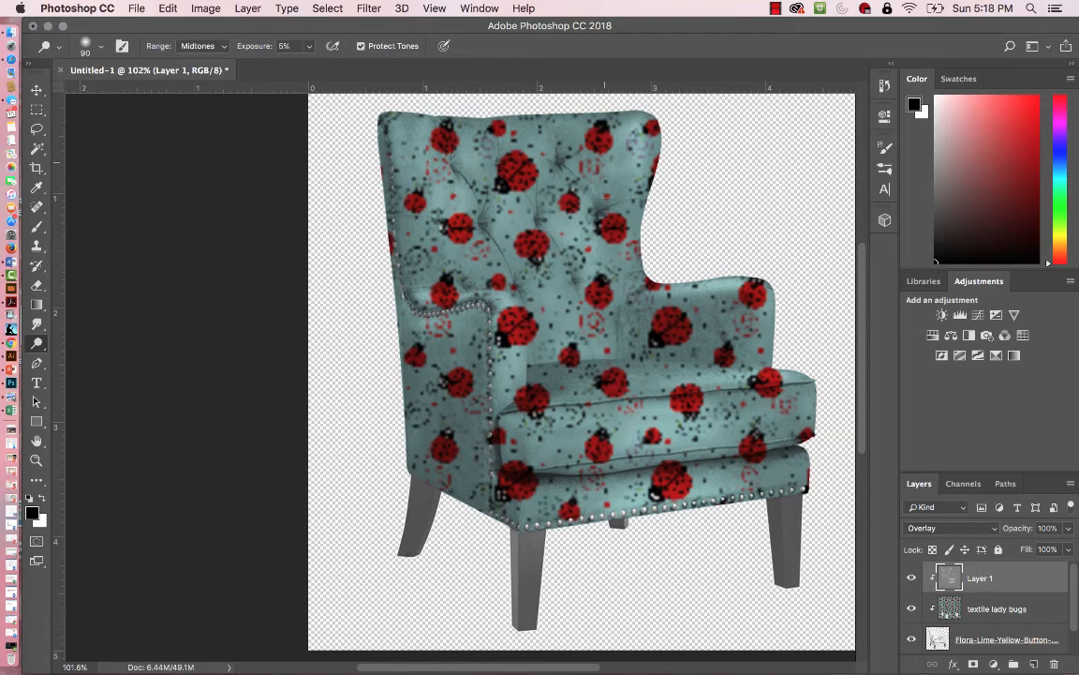
left_click(102, 46)
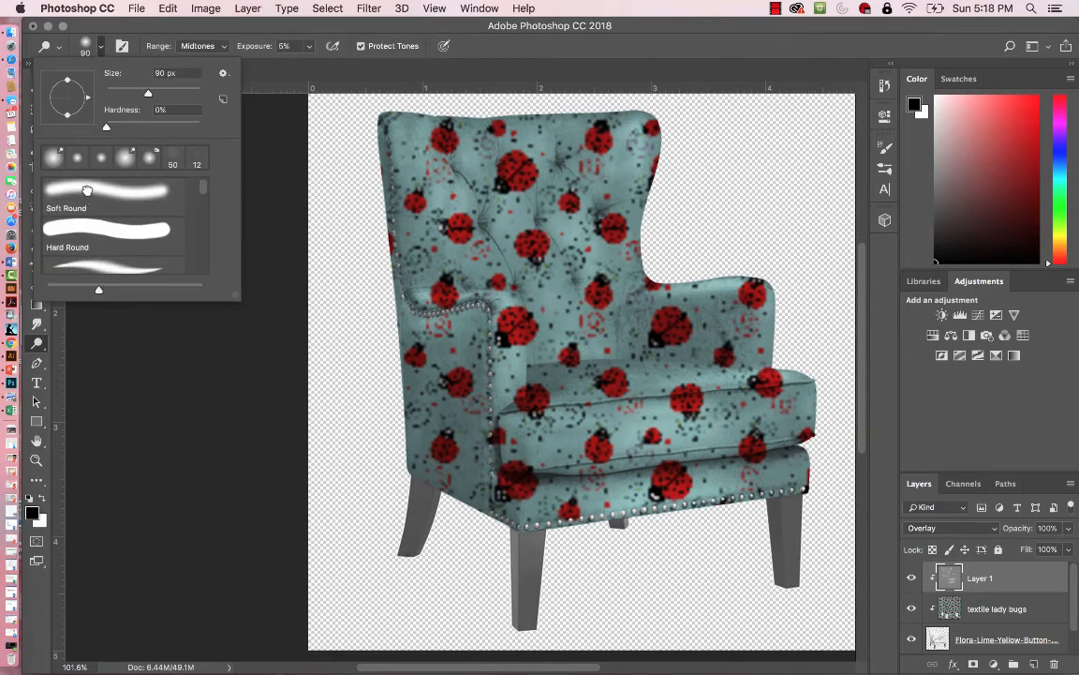
left_click(85, 204)
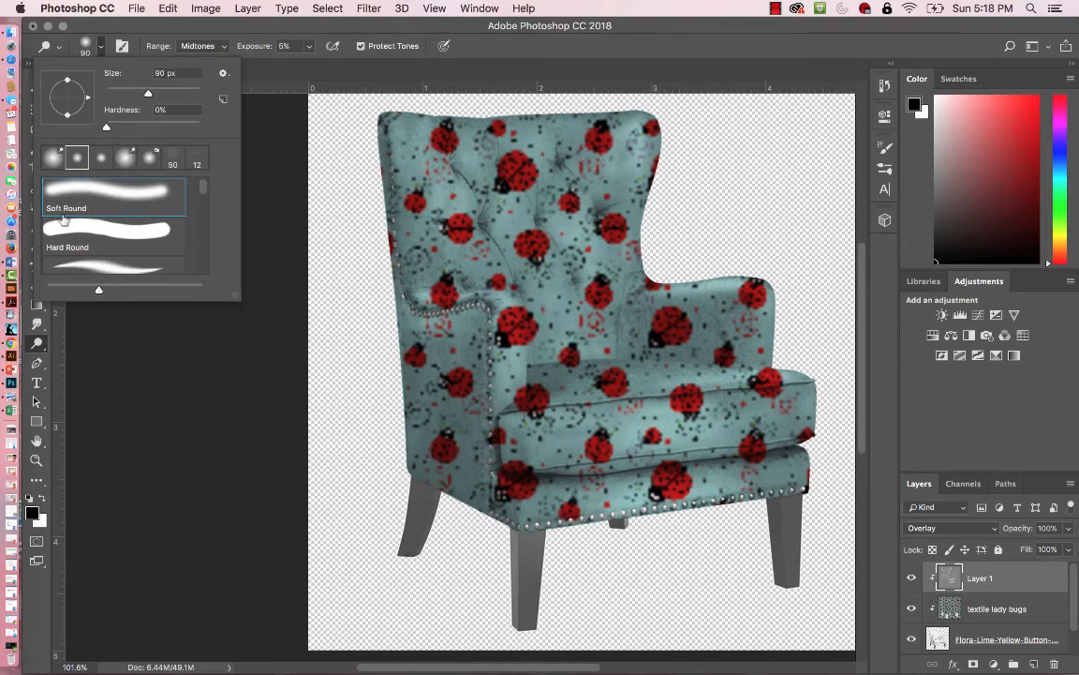
left_click(93, 47)
left_click(93, 47)
left_click(479, 227)
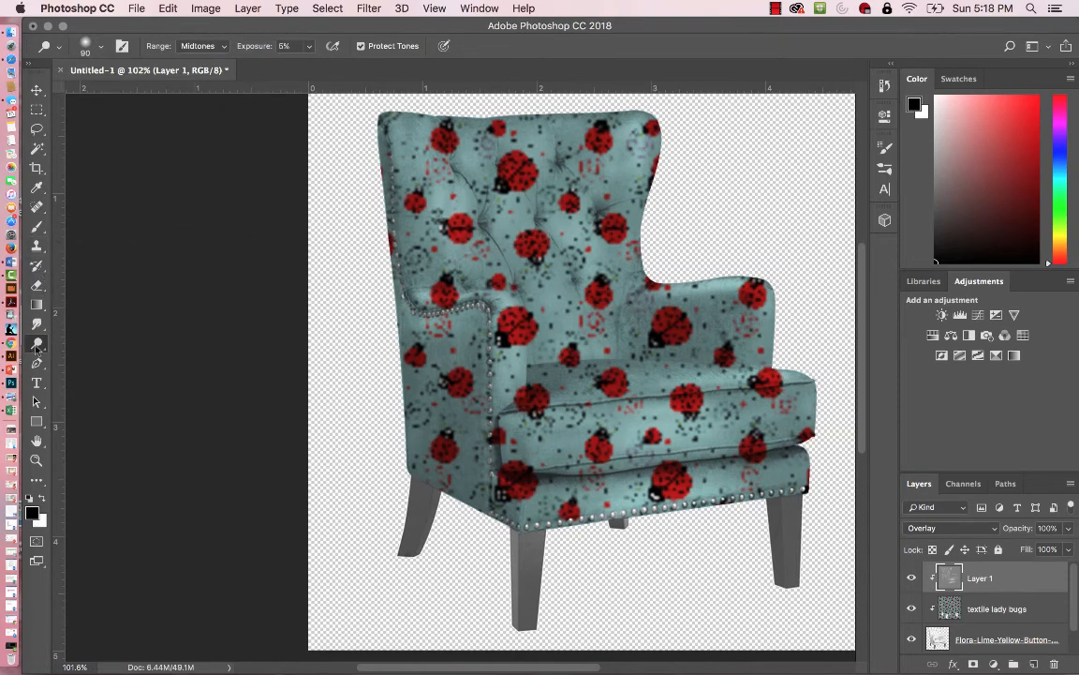
- Switch to the Burn tool, size its brush to 50 px, and darken the shadow areas of the chair's side, backrest and seat at 5% exposure
left_click_drag(37, 345, 94, 357)
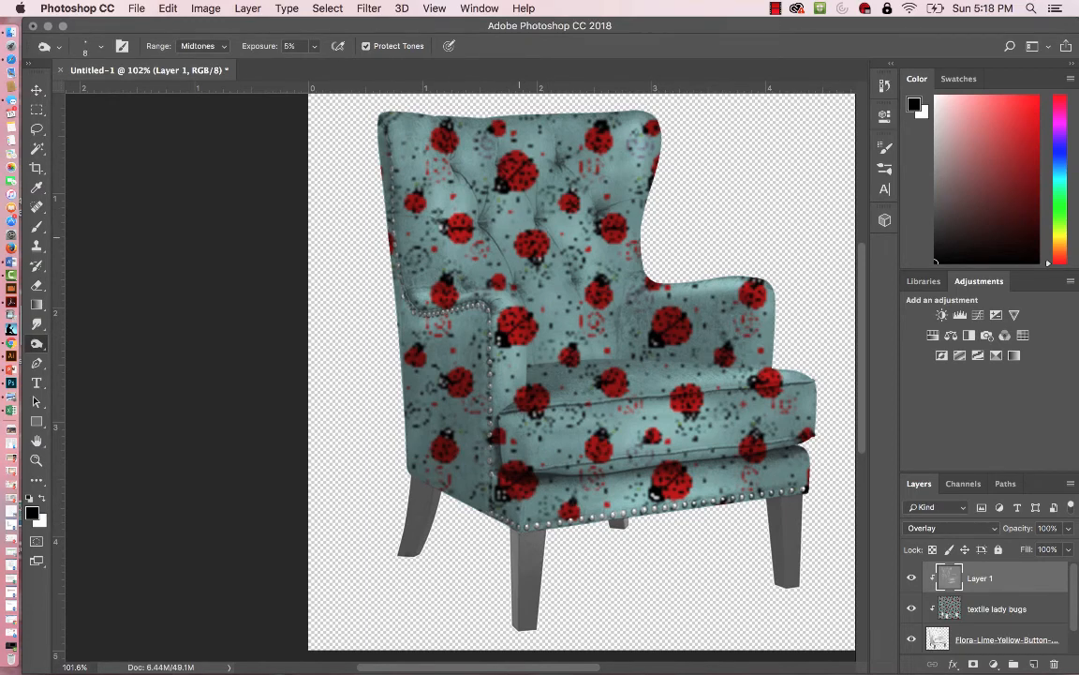
key("bracketright")
key("bracketright")
key("bracketright")
key("bracketright")
key("bracketright")
key("bracketright")
key("bracketleft")
key("bracketleft")
key("bracketleft")
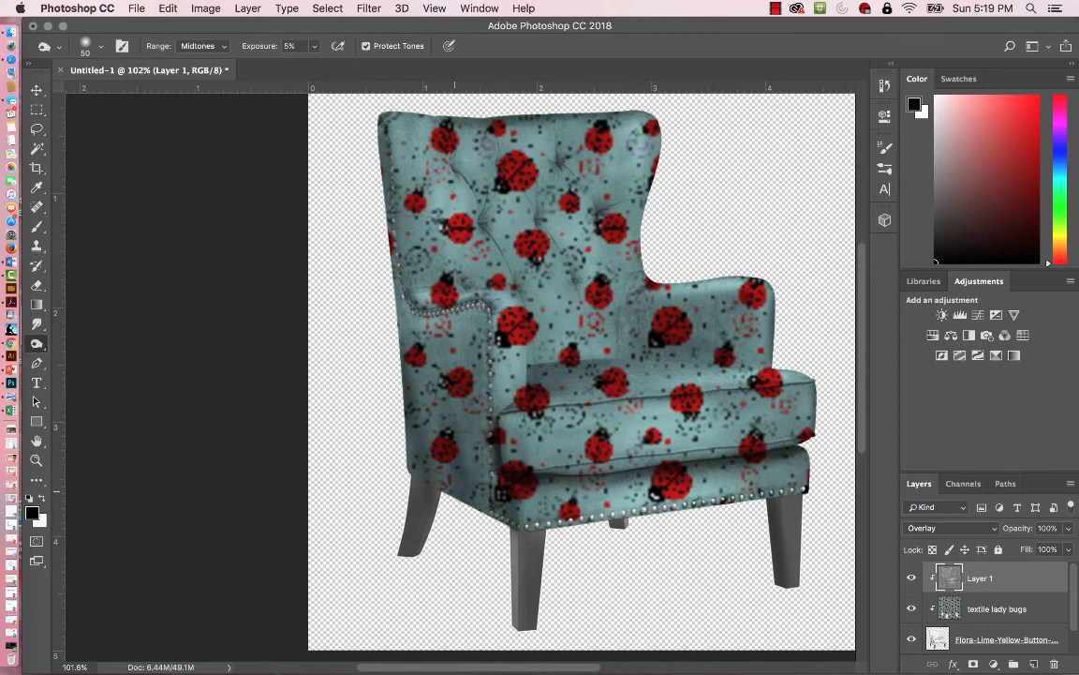
- Toggle Layer 1's visibility repeatedly to compare the chair with and without the dodging and burning, leaving the layer visible
scroll(476, 420, "right", 5)
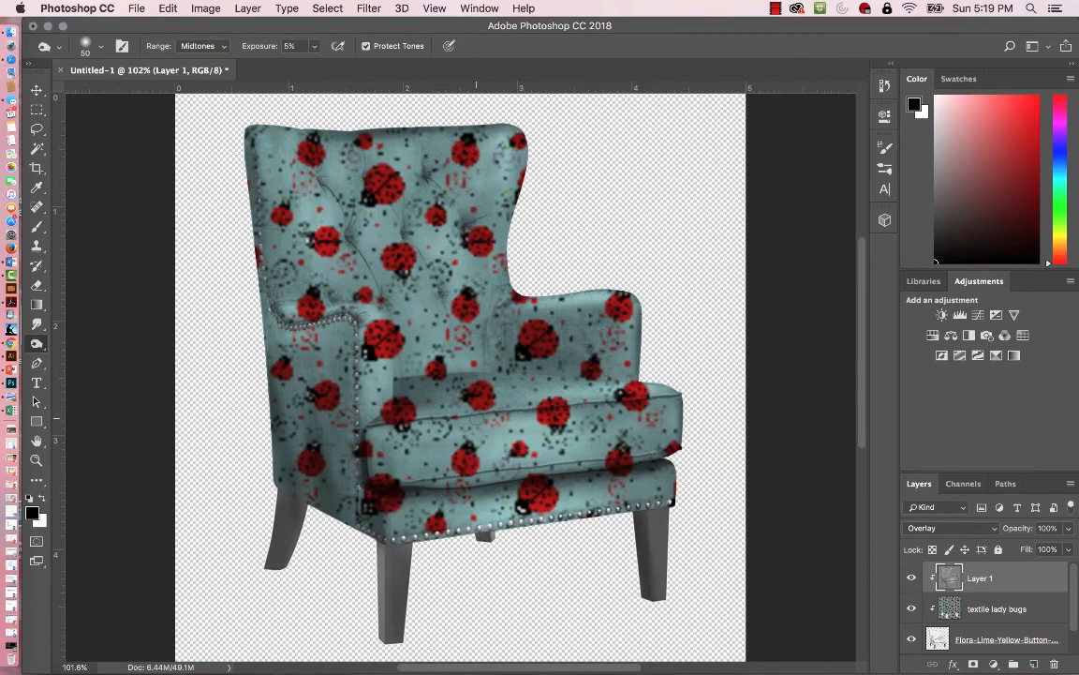
left_click(911, 577)
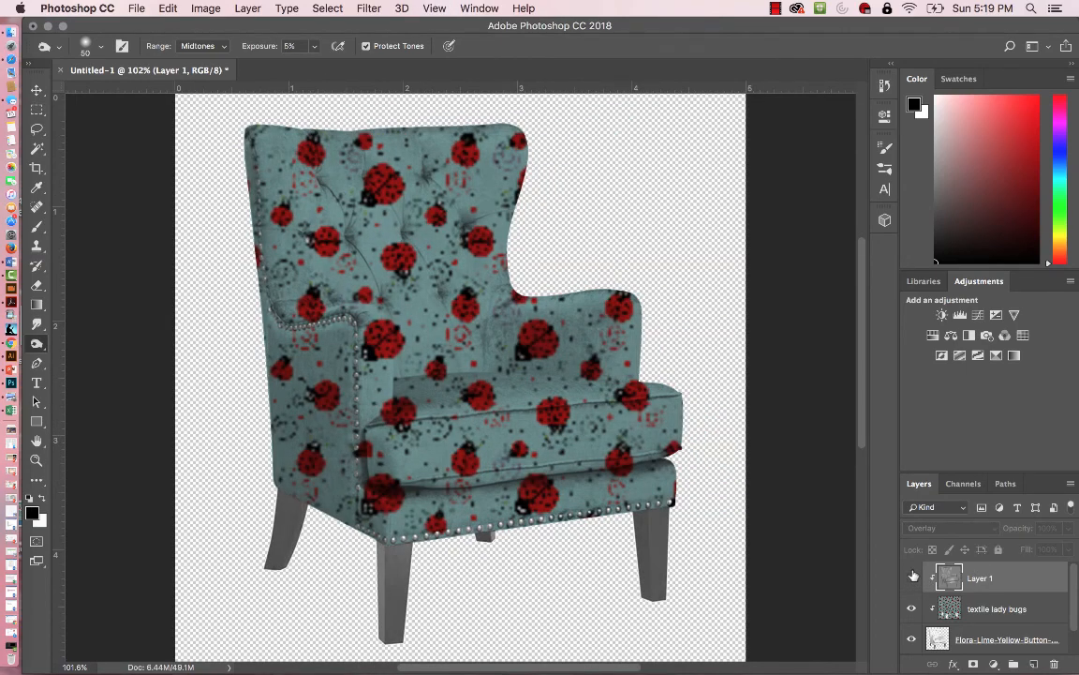
left_click(912, 577)
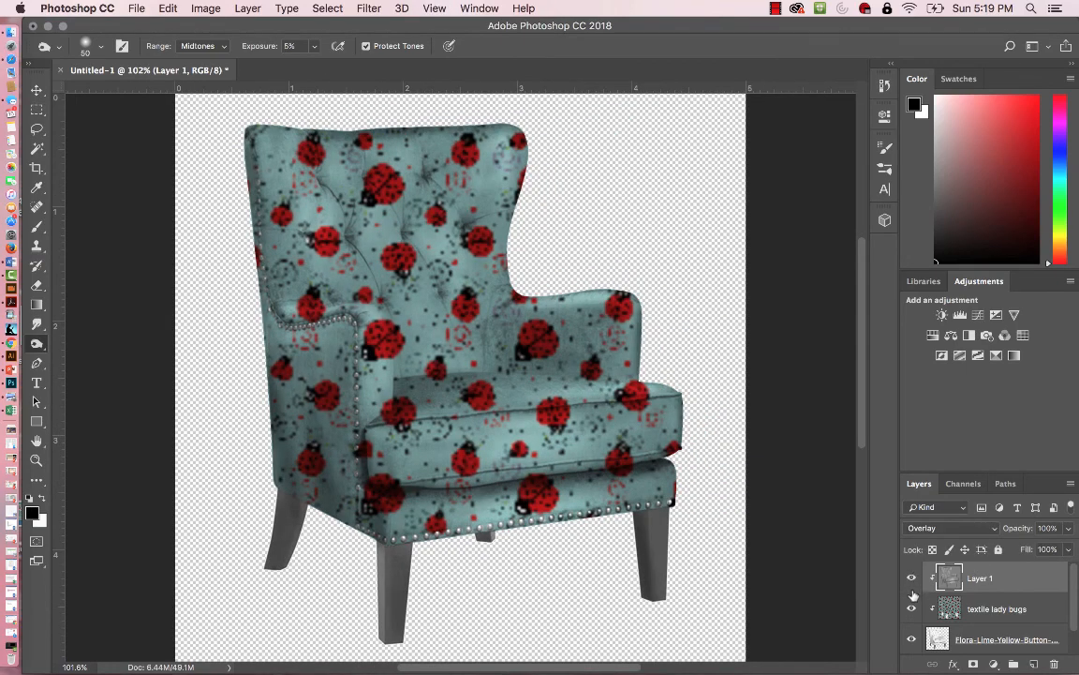
left_click(912, 577)
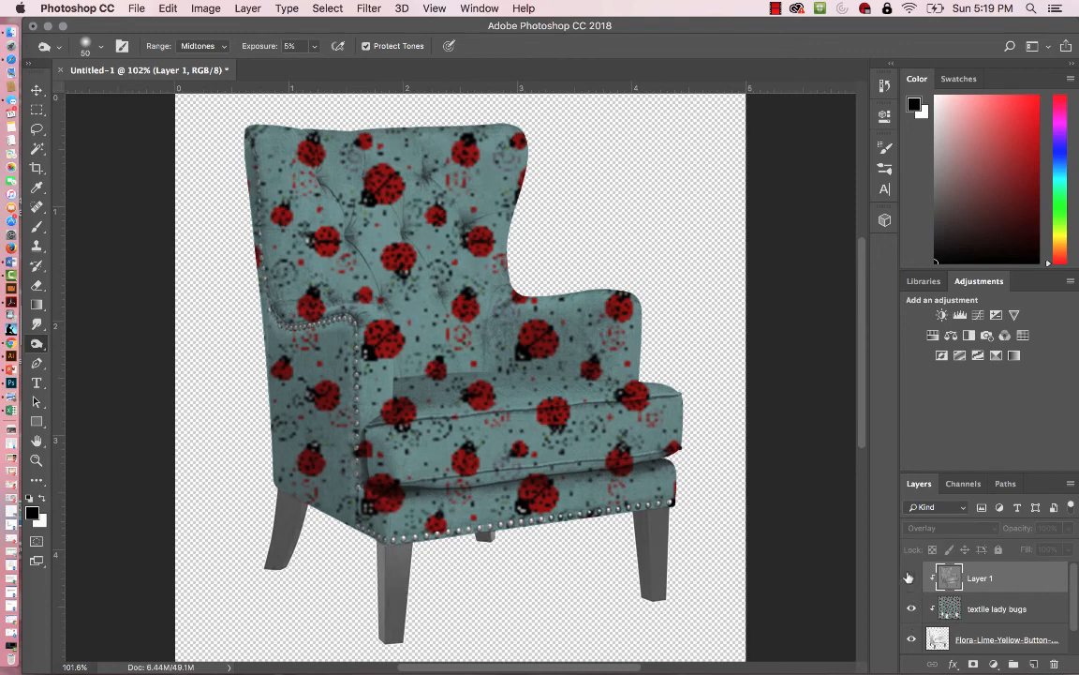
left_click(912, 577)
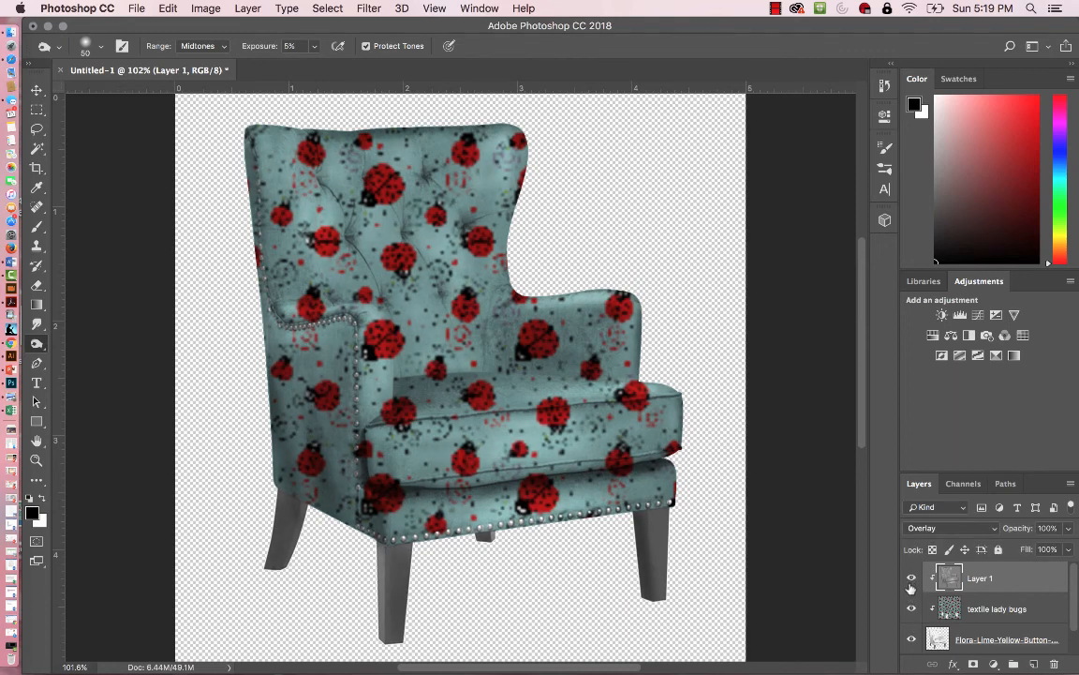
left_click(912, 577)
left_click(911, 577)
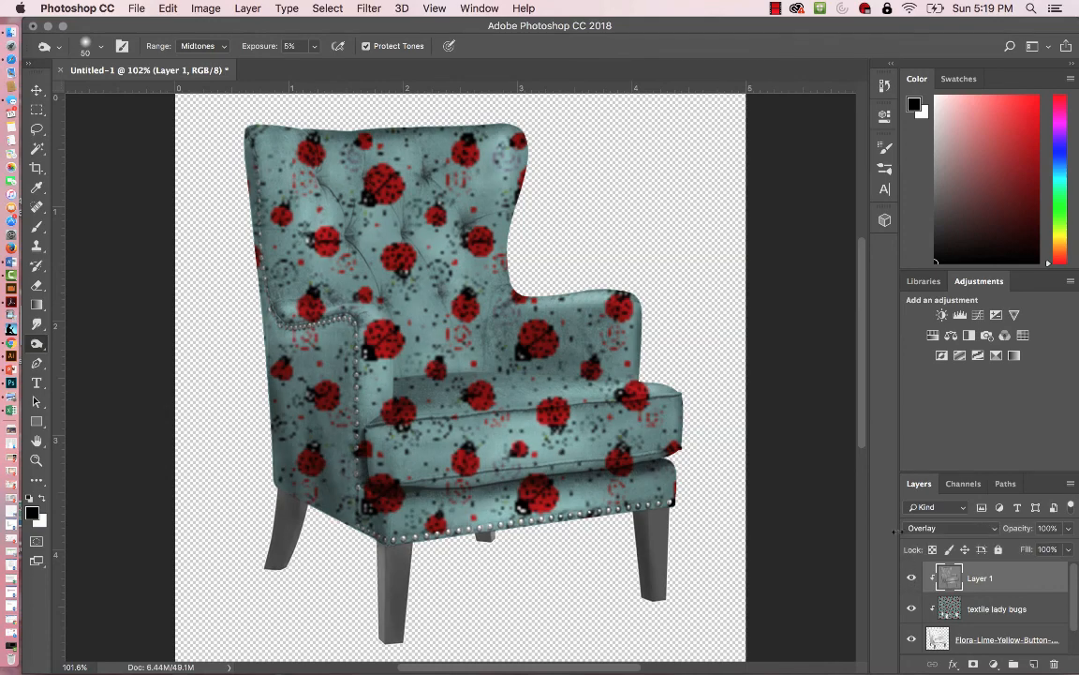